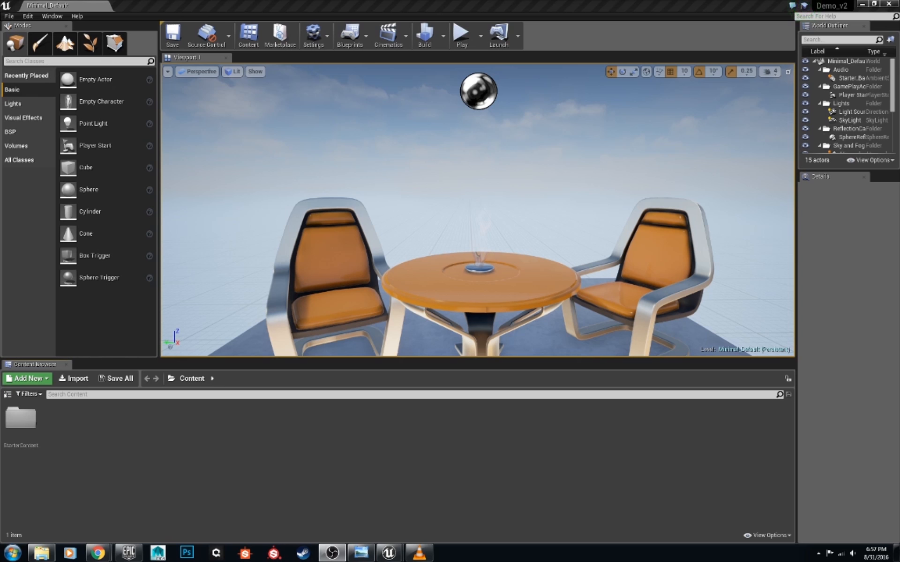
click(129, 553)
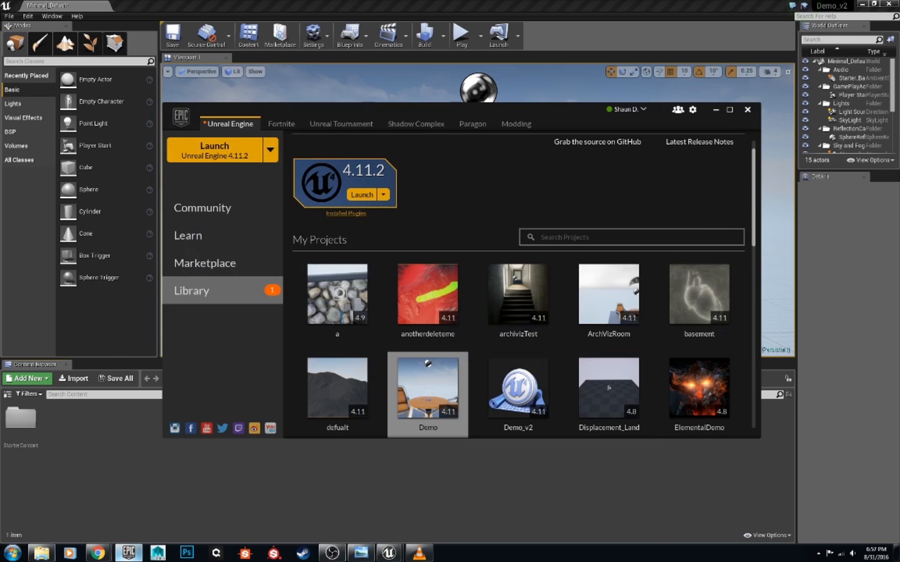
click(128, 553)
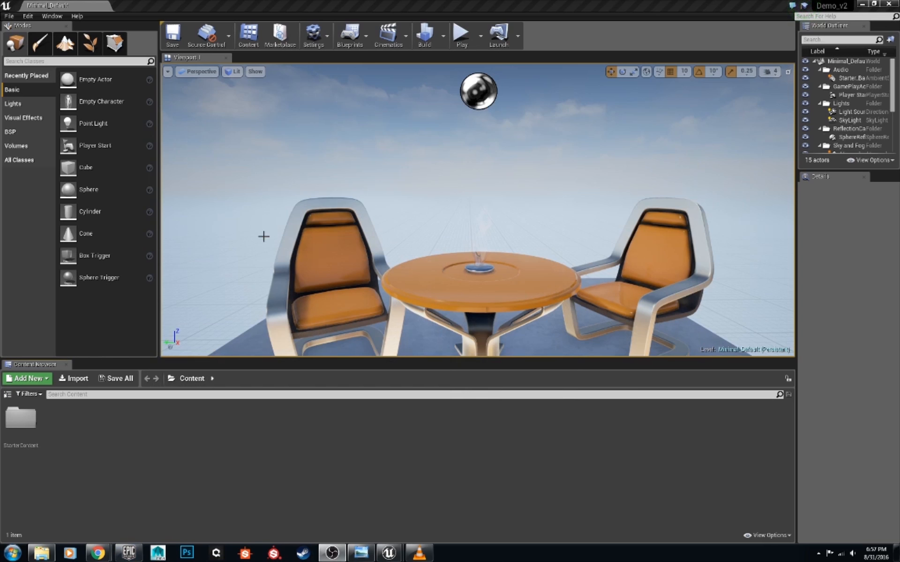
- Enable Procedural Foliage in the experimental editor preferences and save it as the default, making the configuration file writable
click(27, 16)
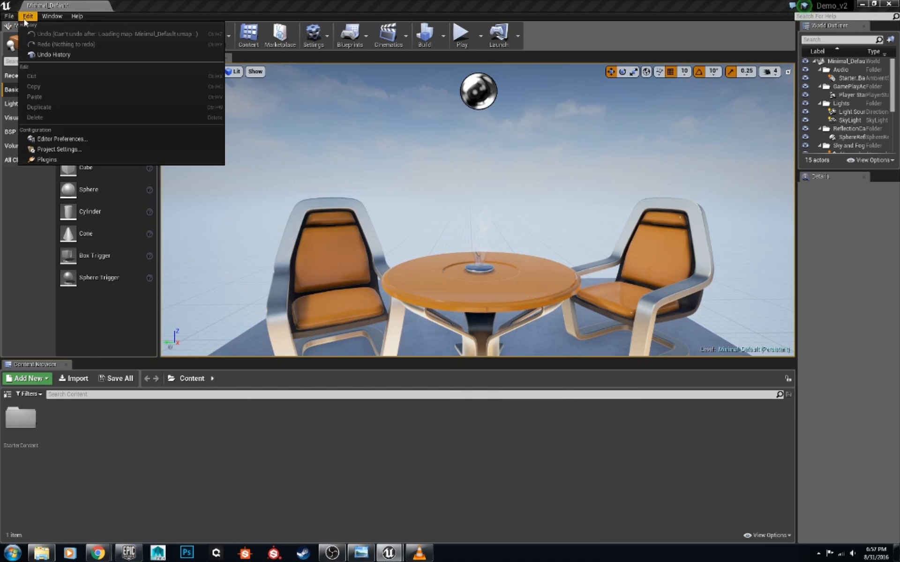
click(93, 139)
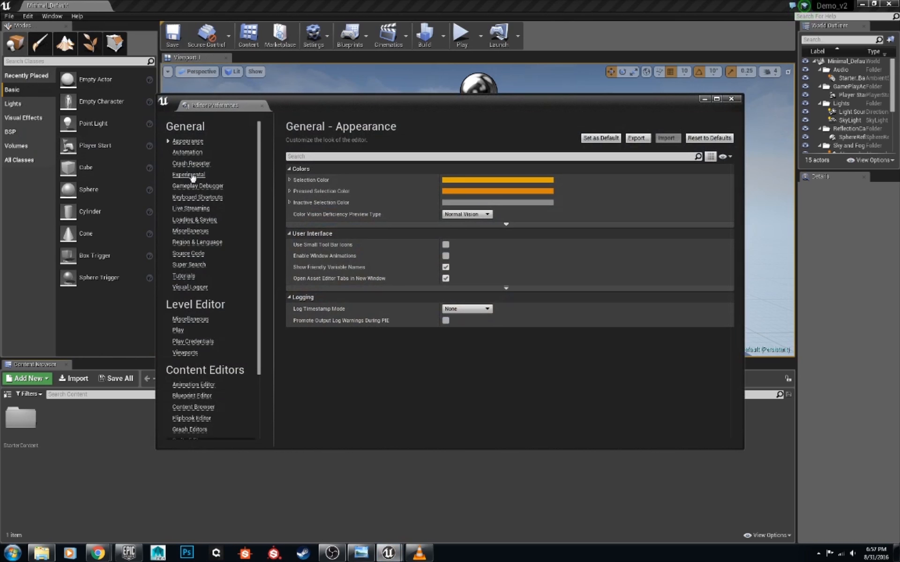
click(188, 175)
click(445, 180)
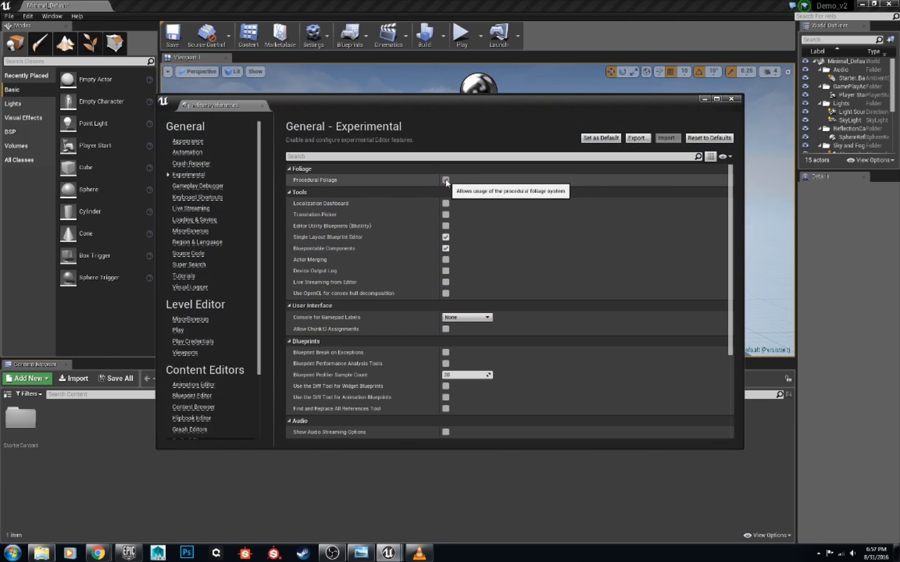
click(600, 138)
click(486, 301)
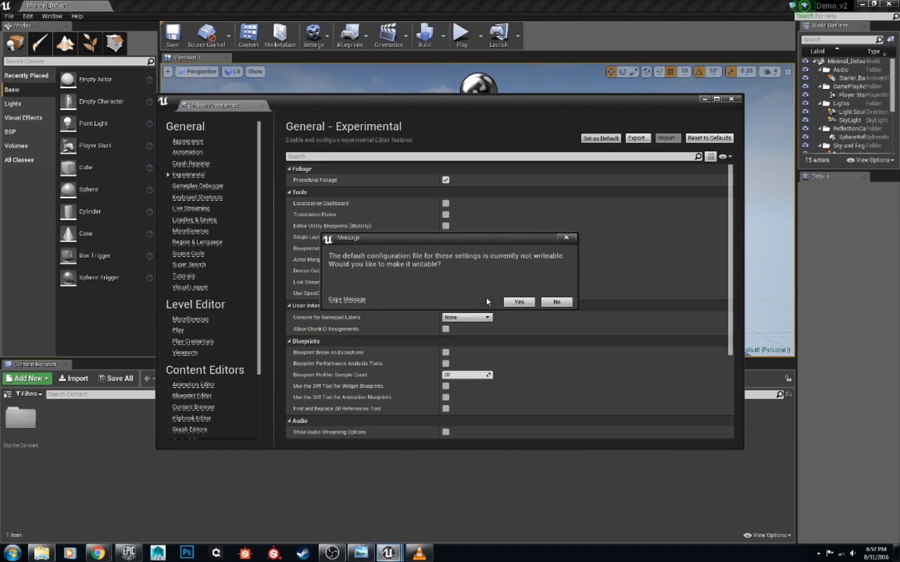
click(519, 301)
click(553, 305)
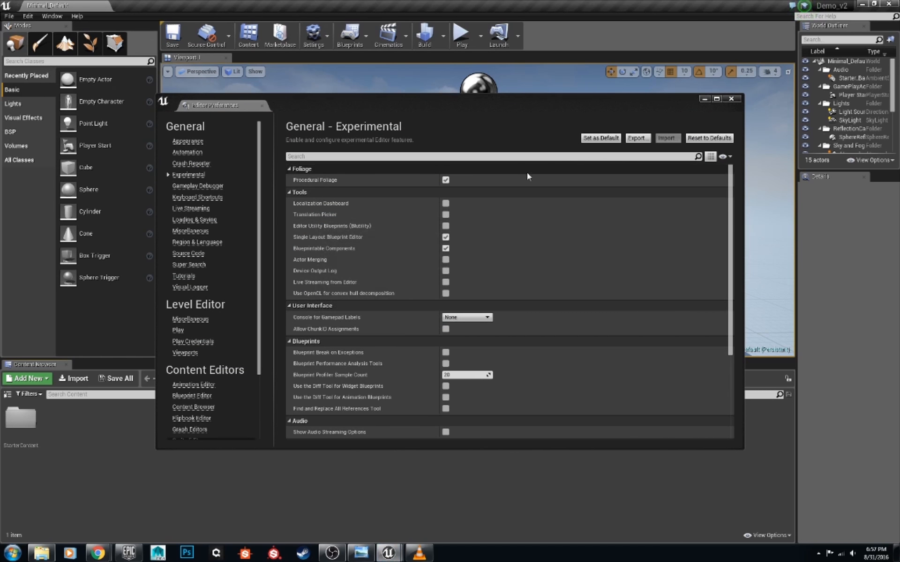
click(703, 99)
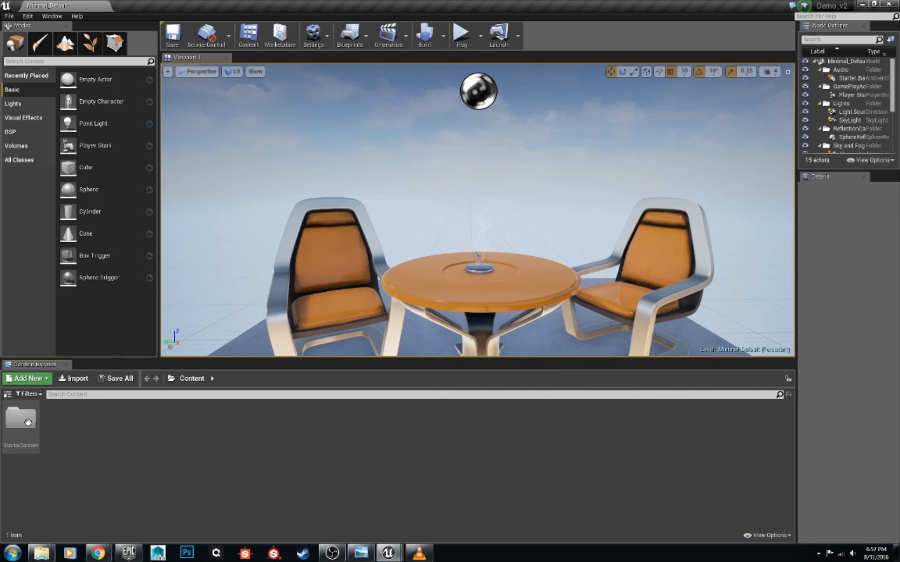
- Show the folder tree beside the project assets, then create a folder named Demo in Content and open it
click(7, 394)
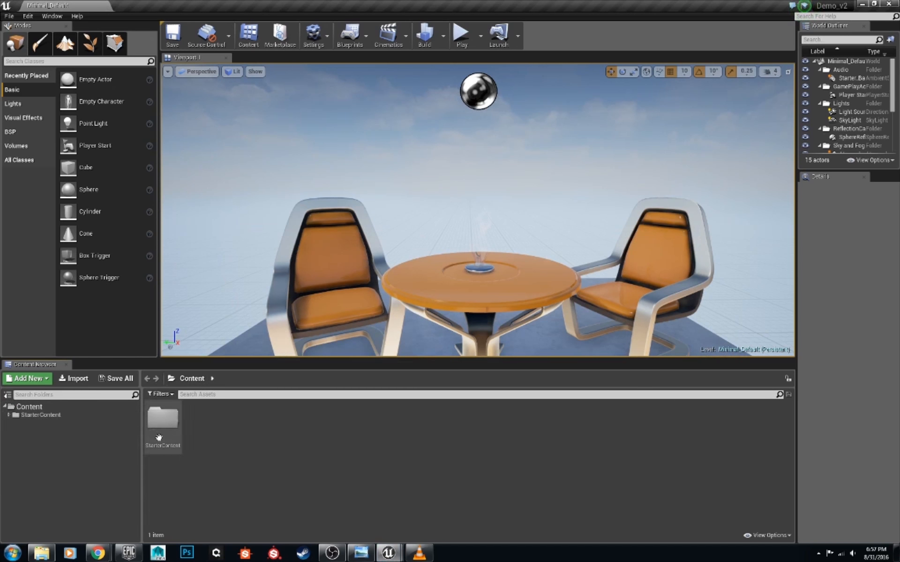
right_click(248, 438)
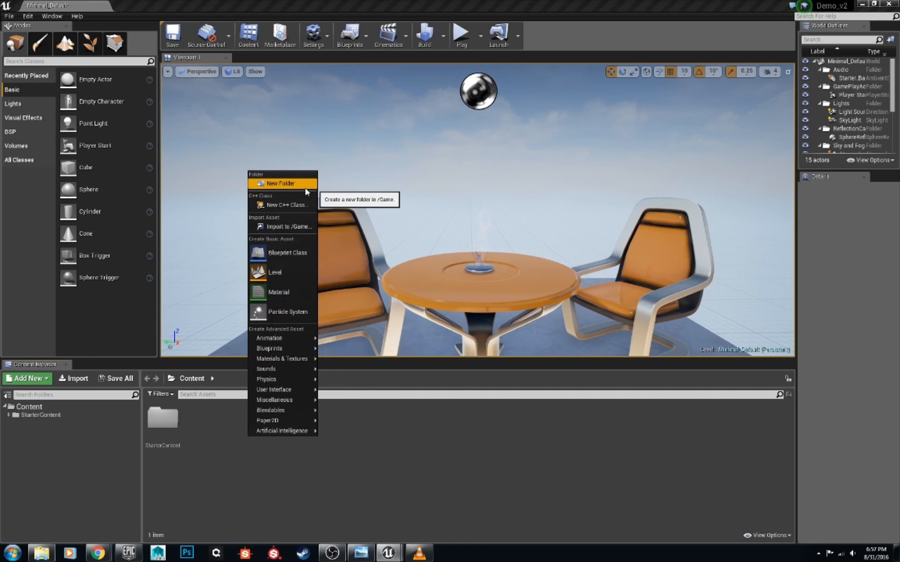
click(279, 183)
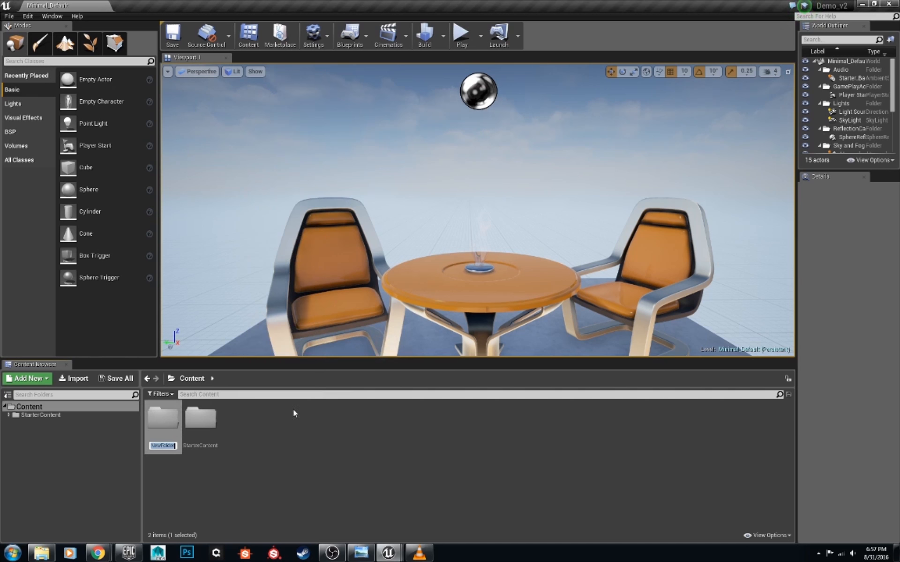
text(Demo)
key(Return)
double_click(200, 417)
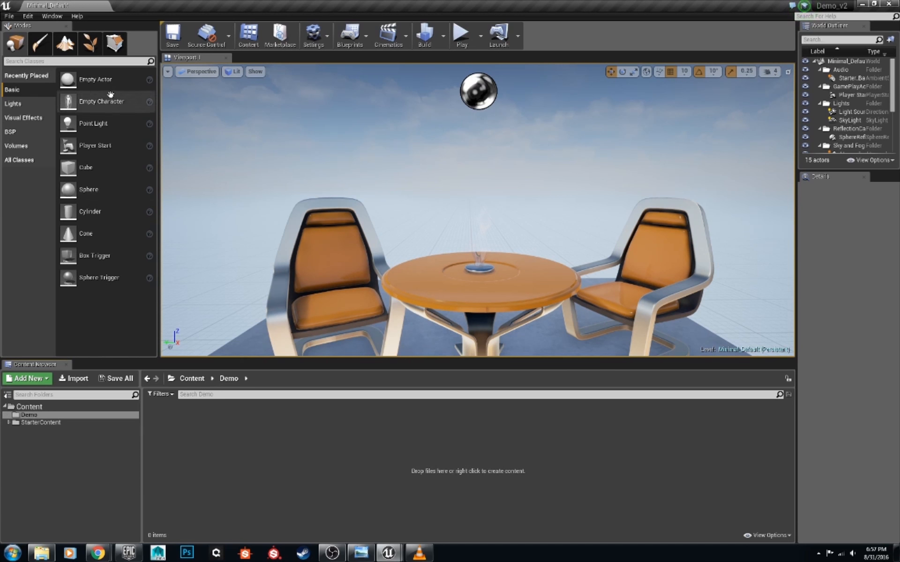
- Set up a new landscape from file, using the heightmap terrainModel_2048.r16 in Artwork > GrassTest > WorldMachine
click(65, 45)
click(113, 102)
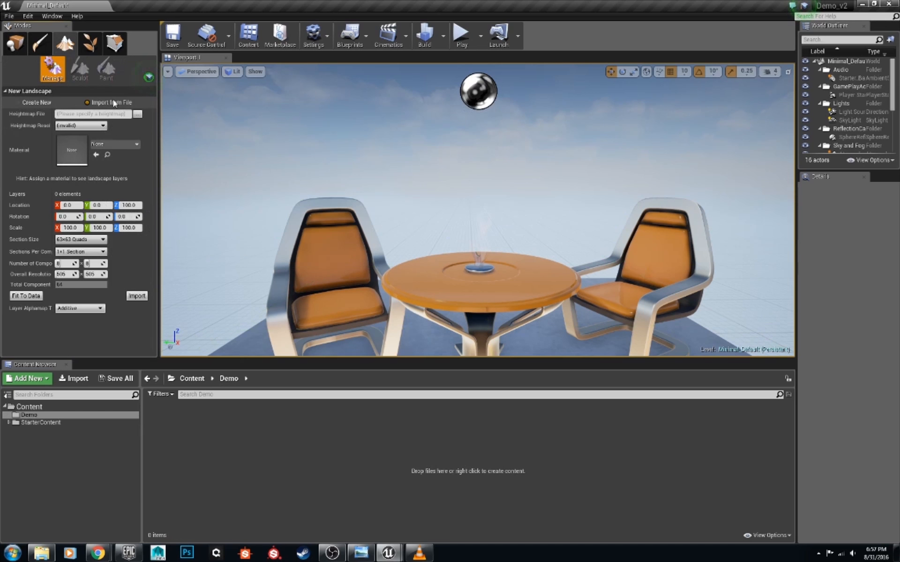
click(138, 114)
drag(191, 11, 336, 184)
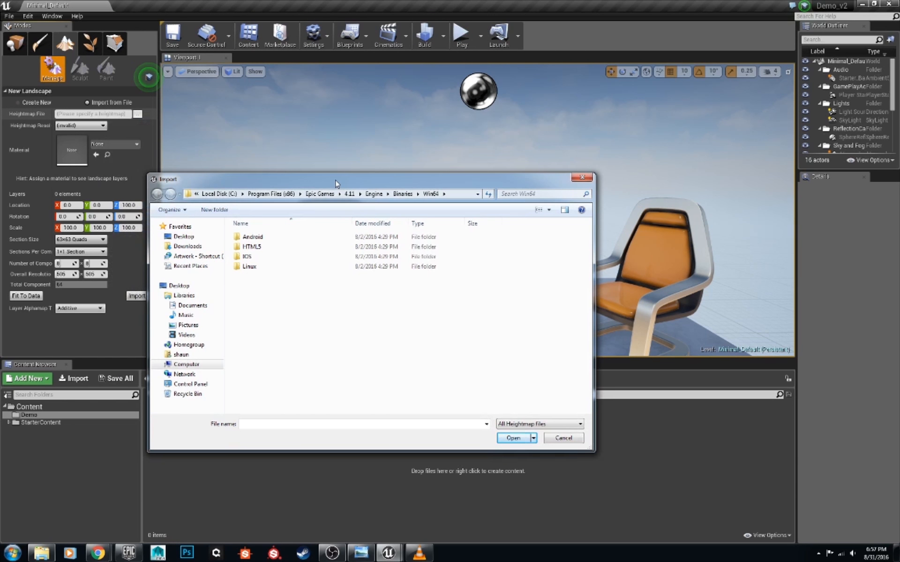
click(193, 258)
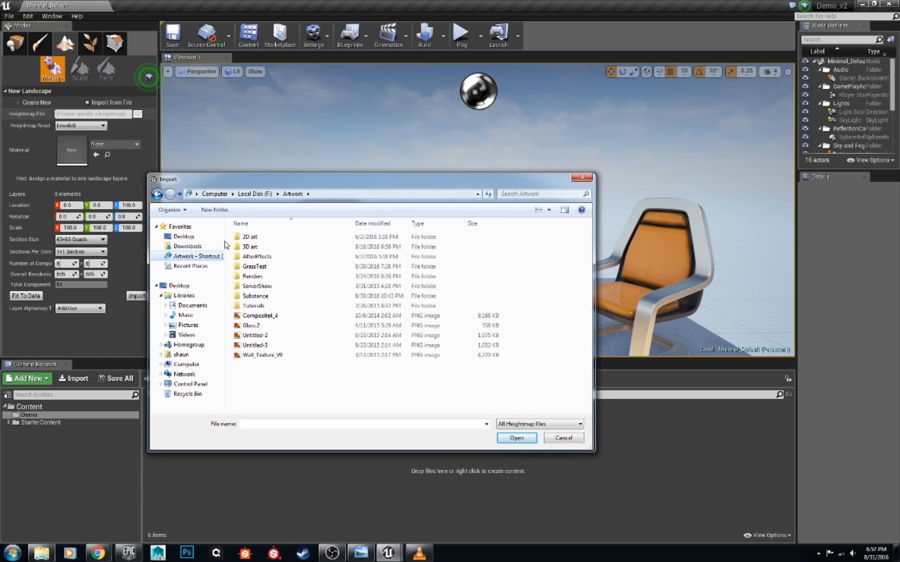
double_click(254, 266)
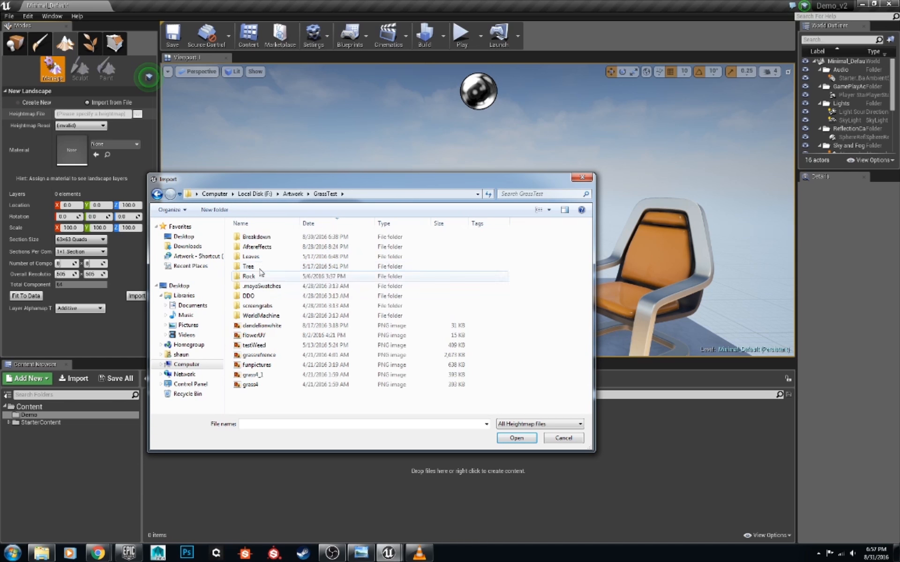
double_click(278, 320)
click(502, 307)
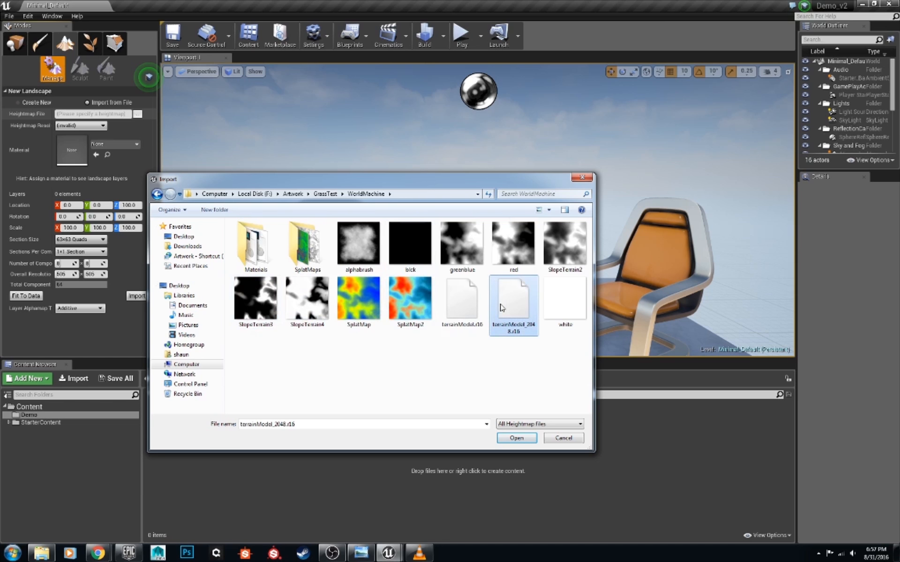
click(516, 438)
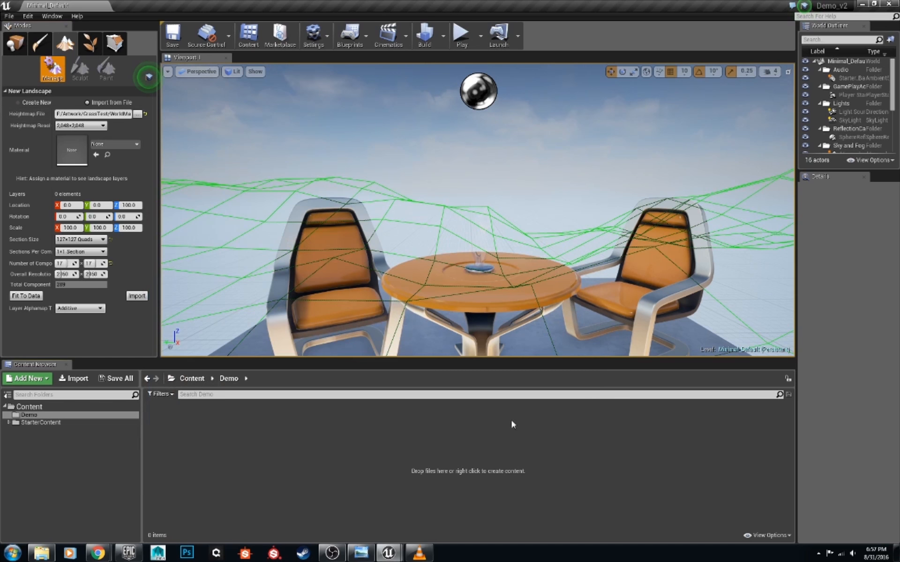
- Set the landscape's number of components to 16 x 16, import it and inspect the terrain in placement mode
drag(67, 263, 95, 261)
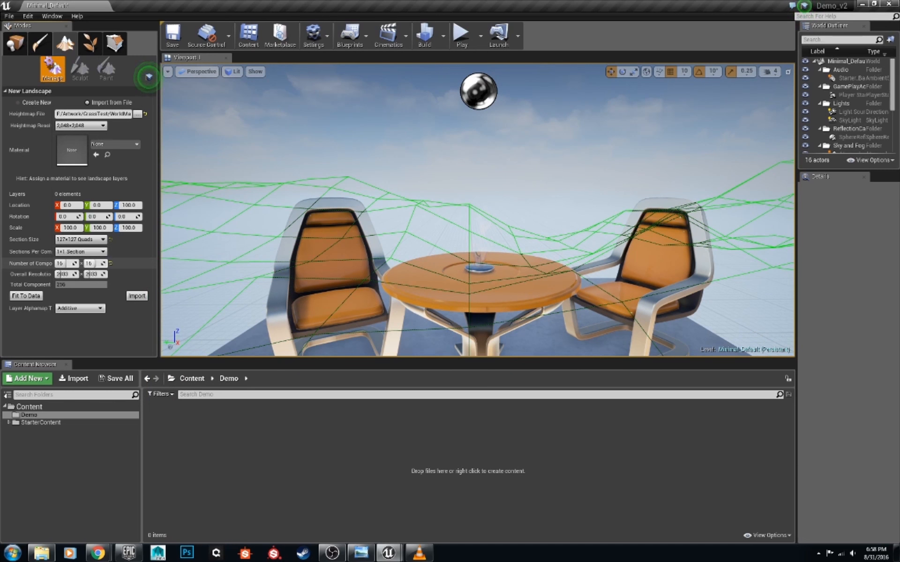
click(136, 296)
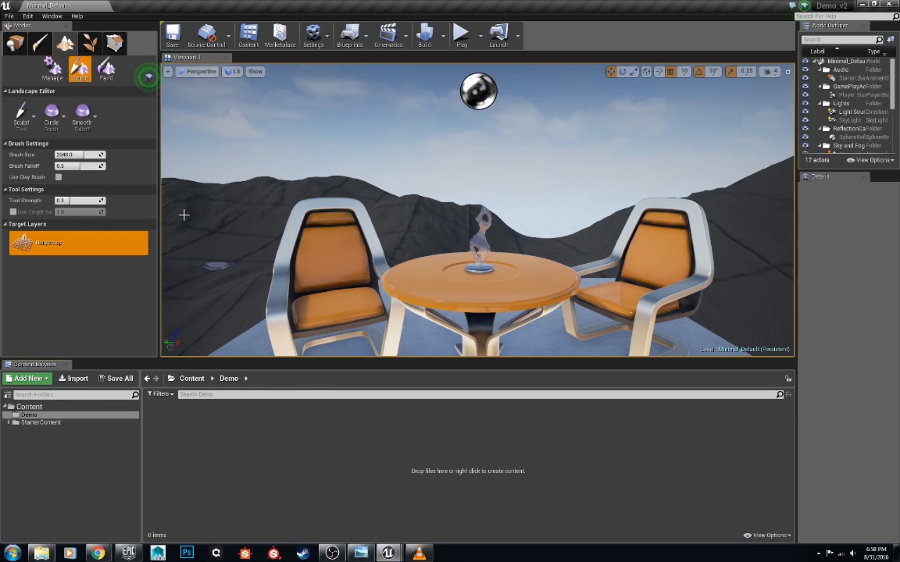
click(14, 43)
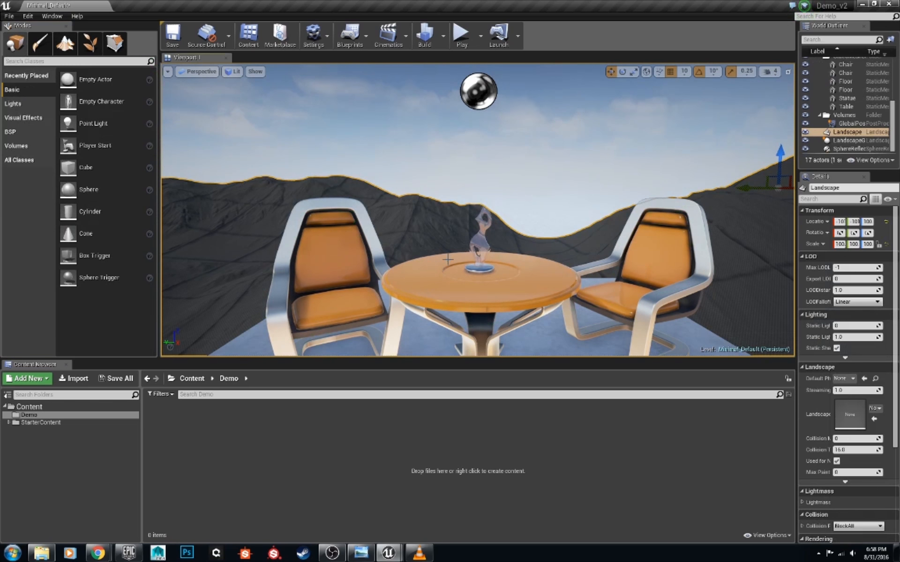
right_drag(477, 209, 442, 254)
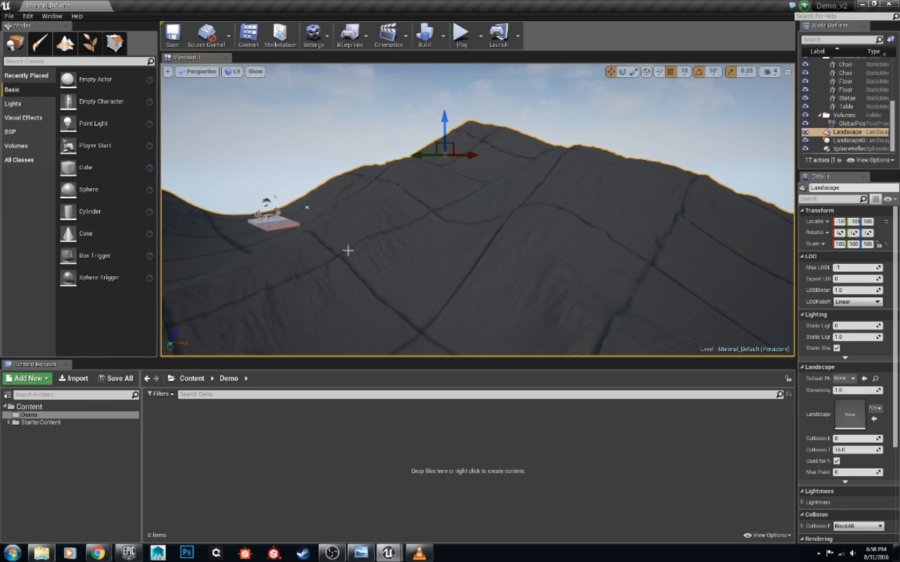
- Return to landscape editing and import the SplatMap2 texture from the GrassTest > WorldMachine folder into the Demo folder
click(67, 49)
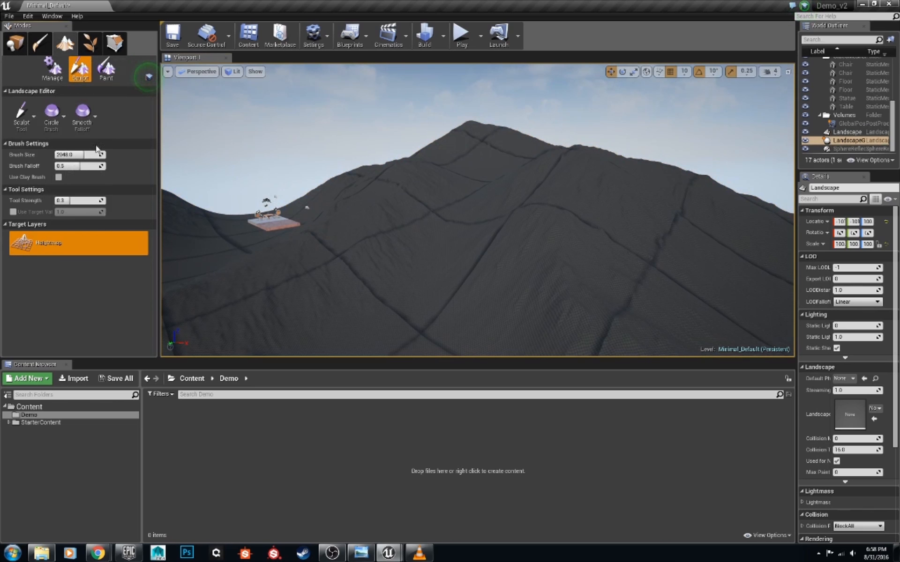
click(74, 378)
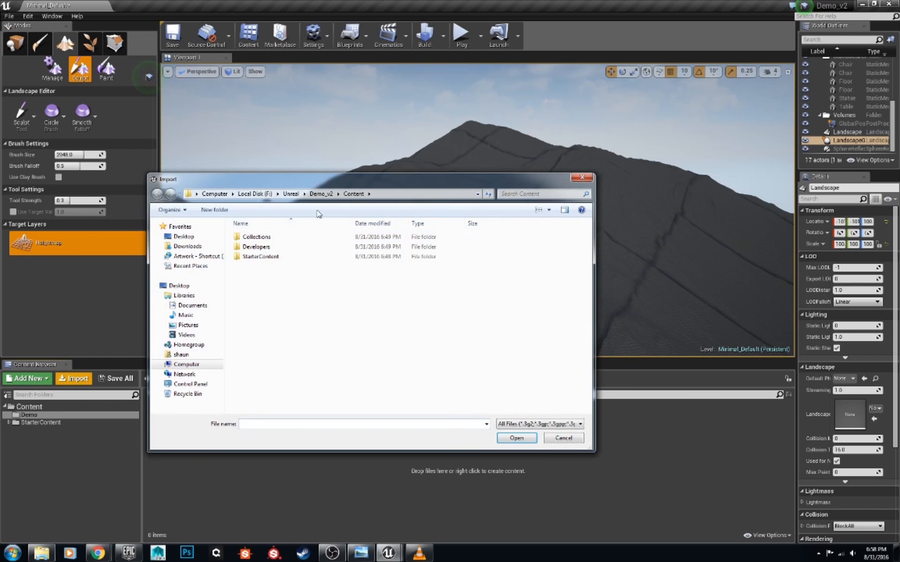
click(202, 257)
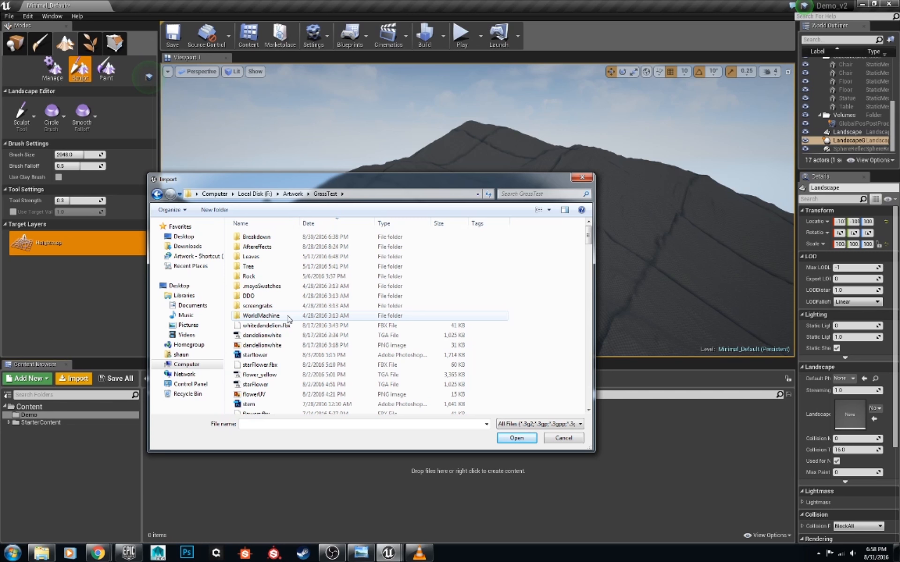
double_click(260, 316)
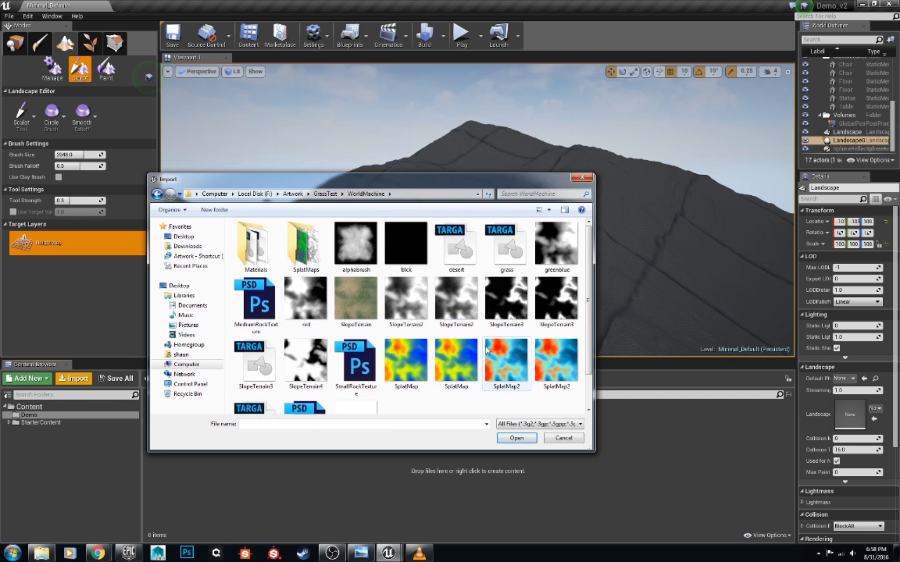
click(525, 354)
click(517, 438)
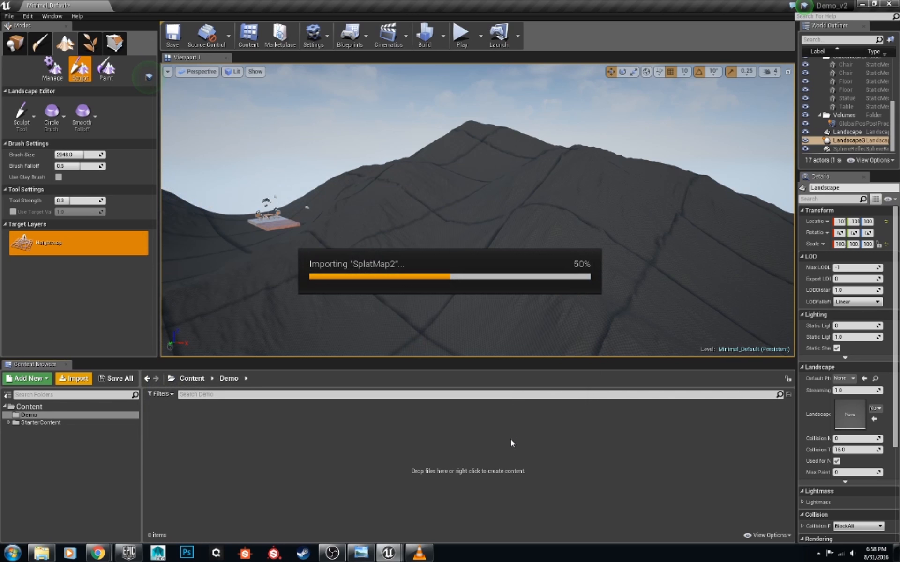
click(328, 443)
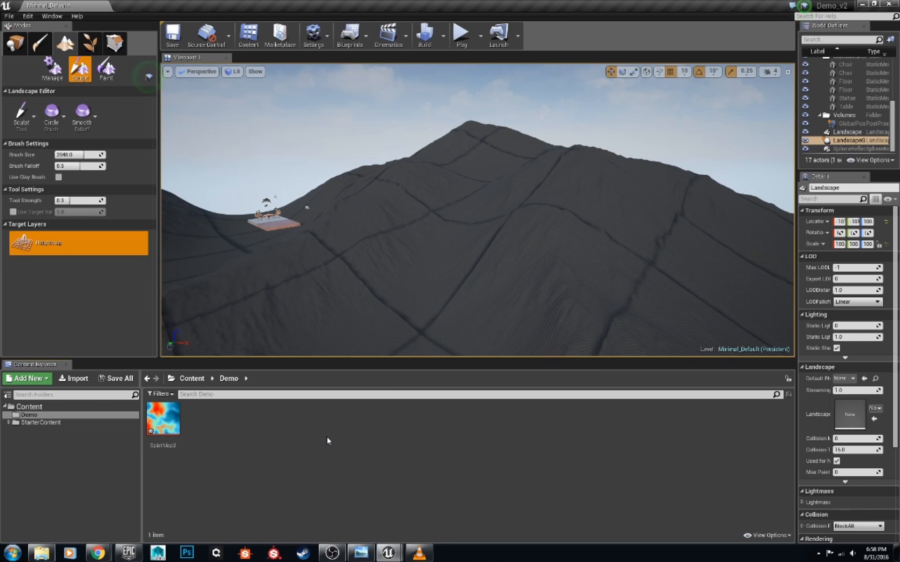
- Create a material named SplatMap_Mat in the Demo folder
right_click(317, 435)
mouse_move(357, 344)
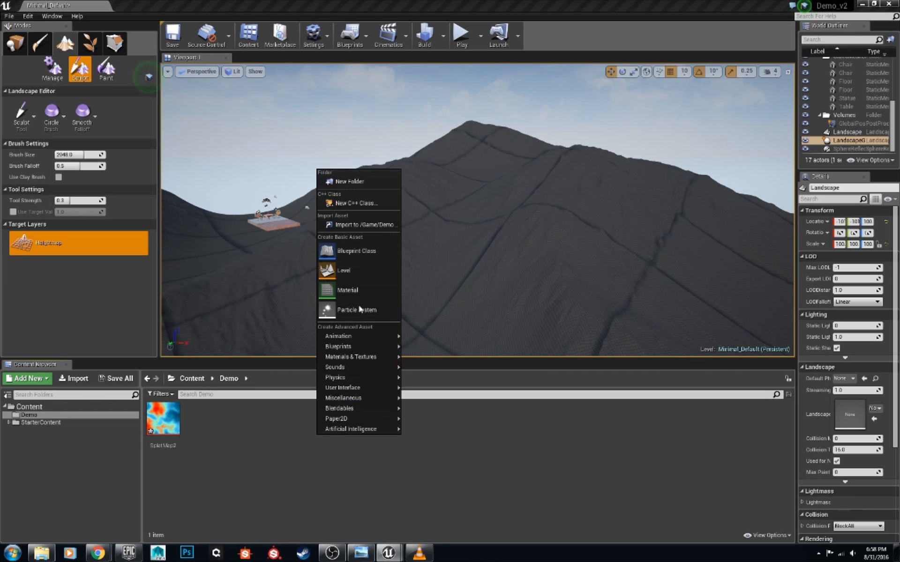
click(436, 432)
text(SplatMap)
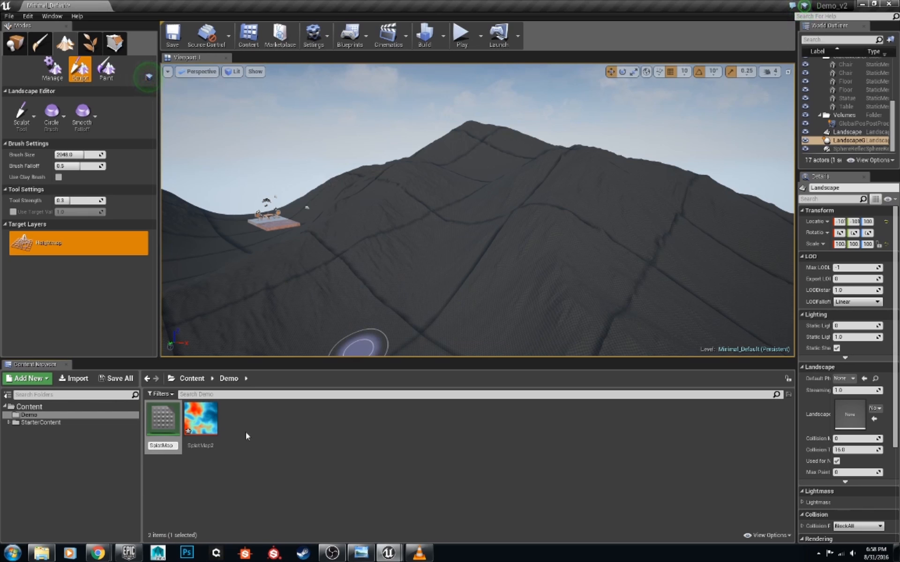
text(_Mat)
key(Return)
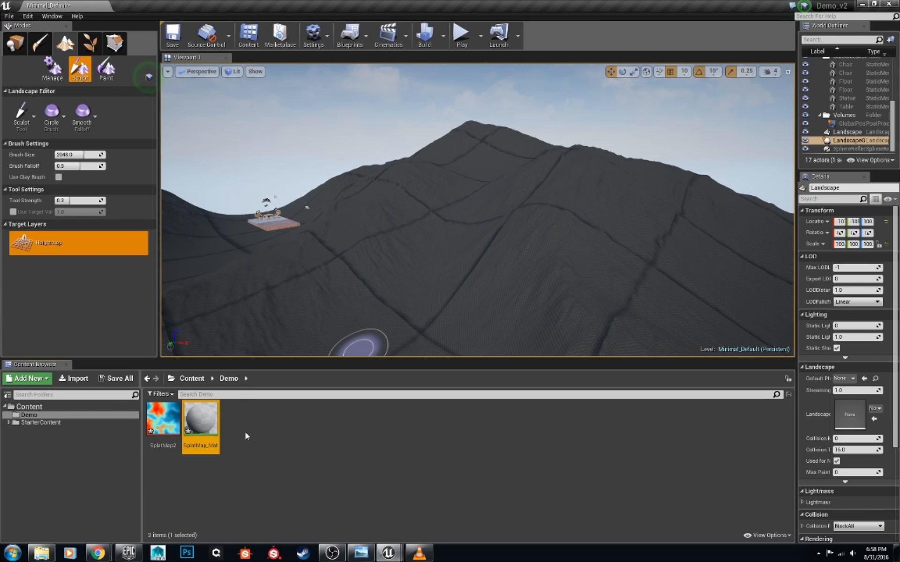
- Open SplatMap_Mat for editing and add the SplatMap2 texture to its graph as a Texture Sample node
double_click(212, 407)
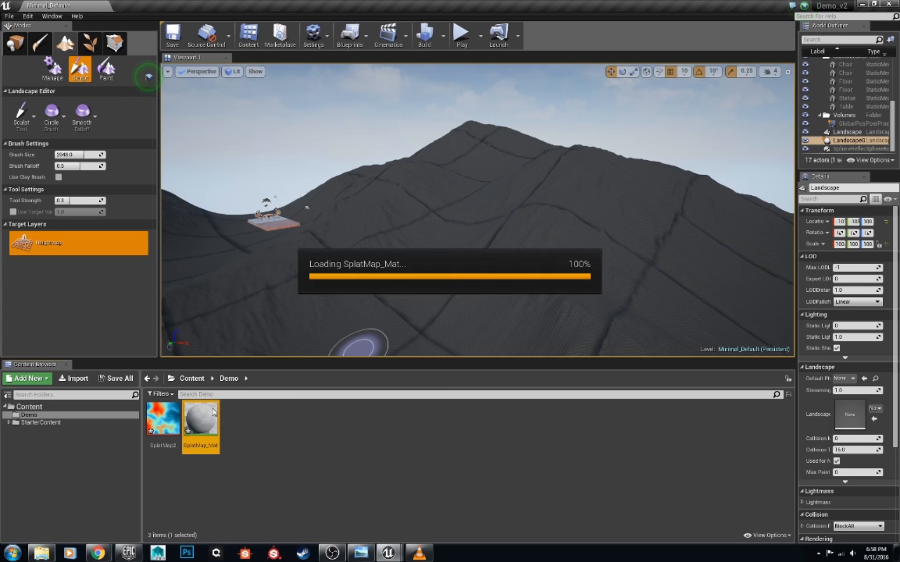
right_drag(474, 292, 428, 279)
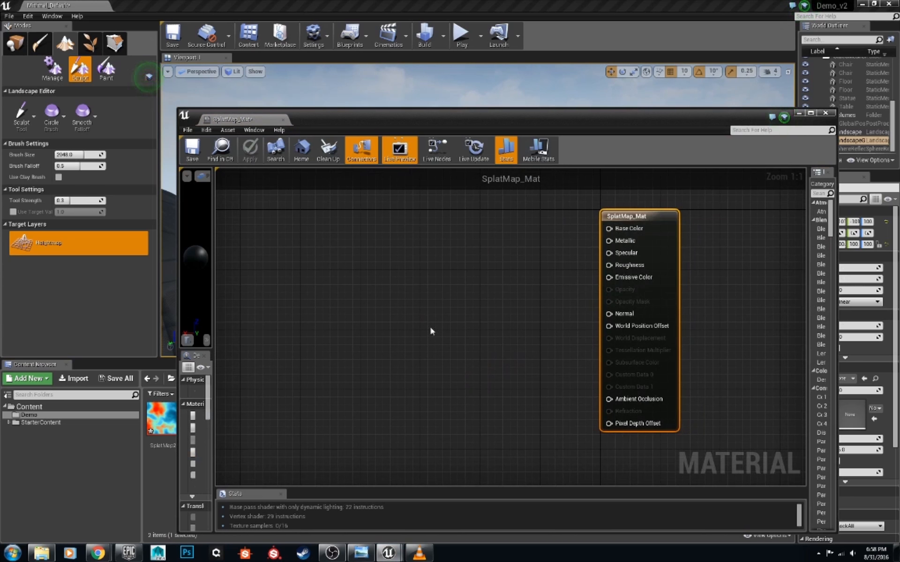
drag(160, 412, 311, 313)
right_drag(225, 332, 336, 309)
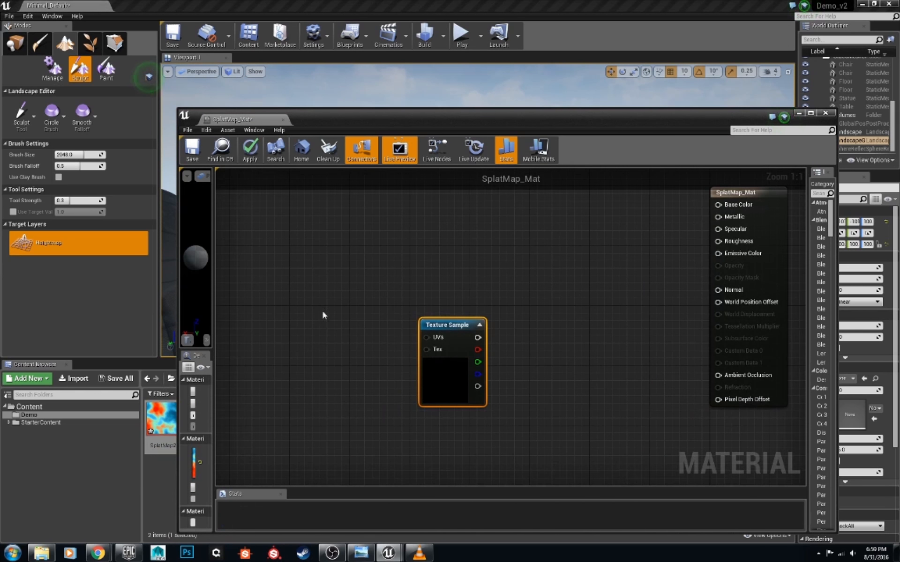
- Add a LandscapeLayerCoords node beside the splat map's Texture Sample and connect its output to the UVs input
right_click(318, 317)
text(landscape)
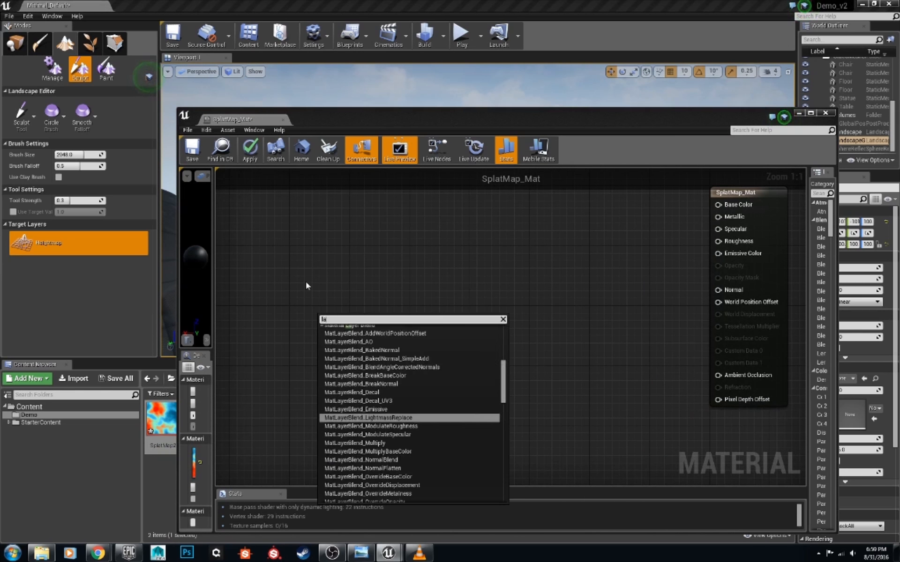
key(Down)
key(Down)
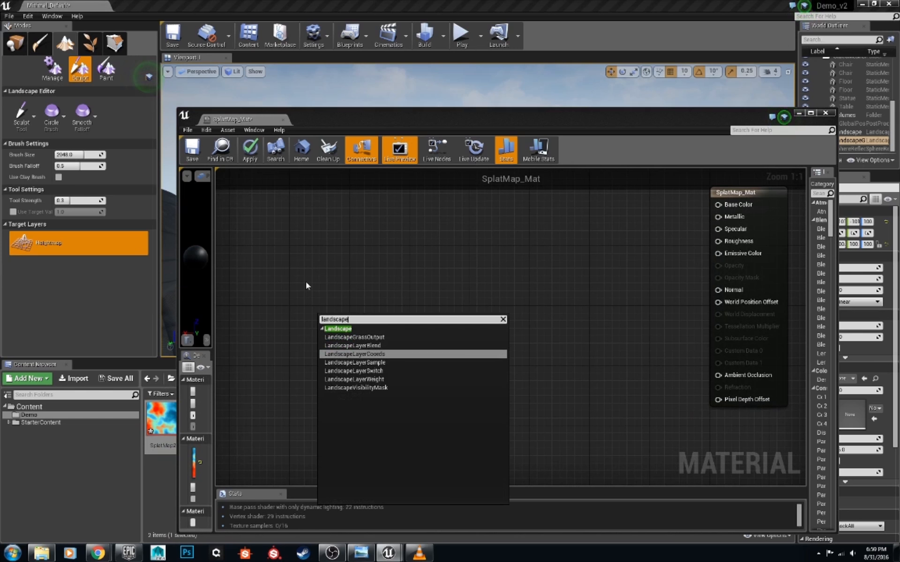
key(Return)
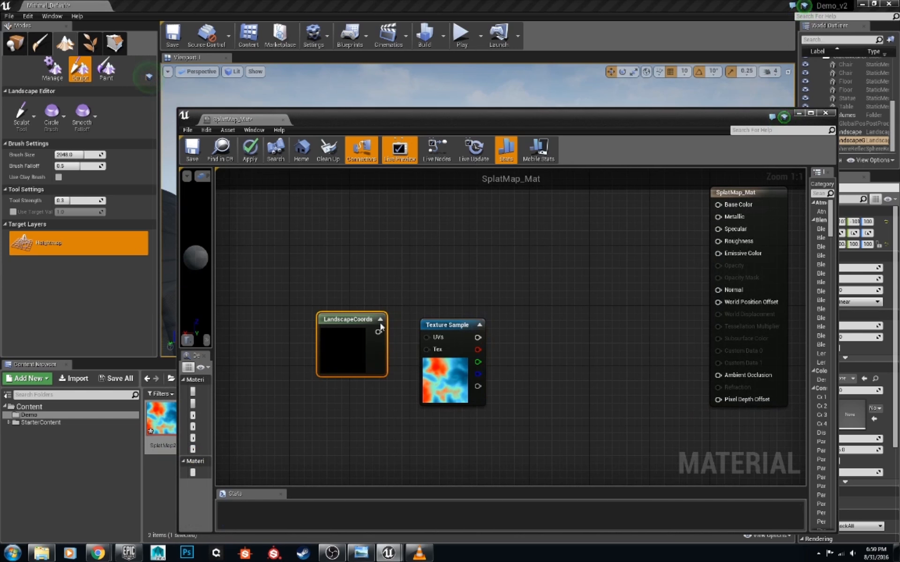
drag(378, 331, 433, 338)
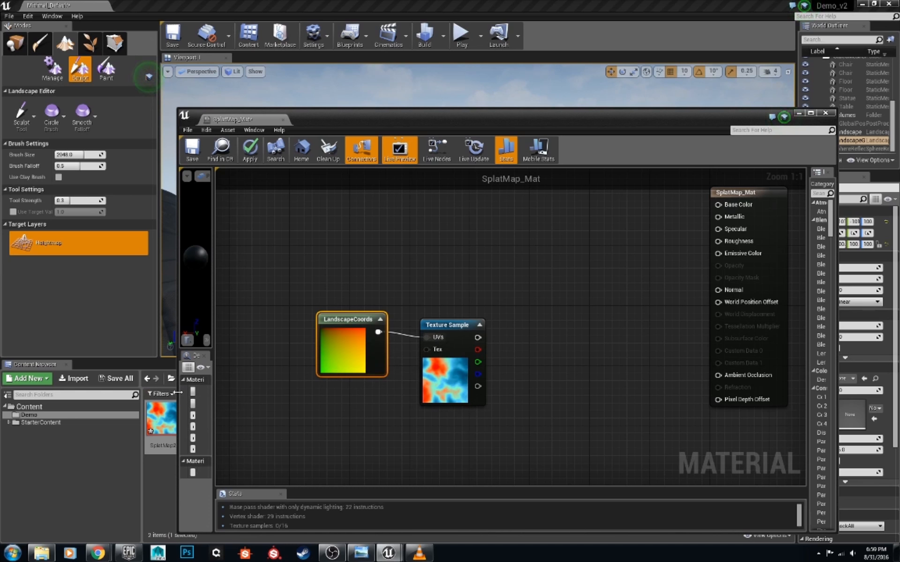
- Set the LandscapeCoords node's Mapping Scale to 2033 and apply the material changes
drag(177, 393, 200, 389)
click(112, 415)
text(2033)
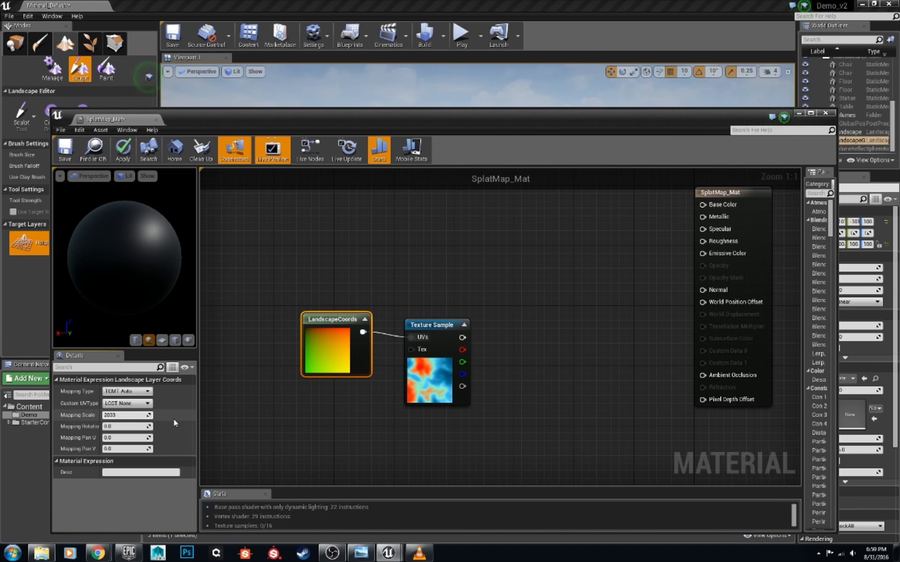
key(Return)
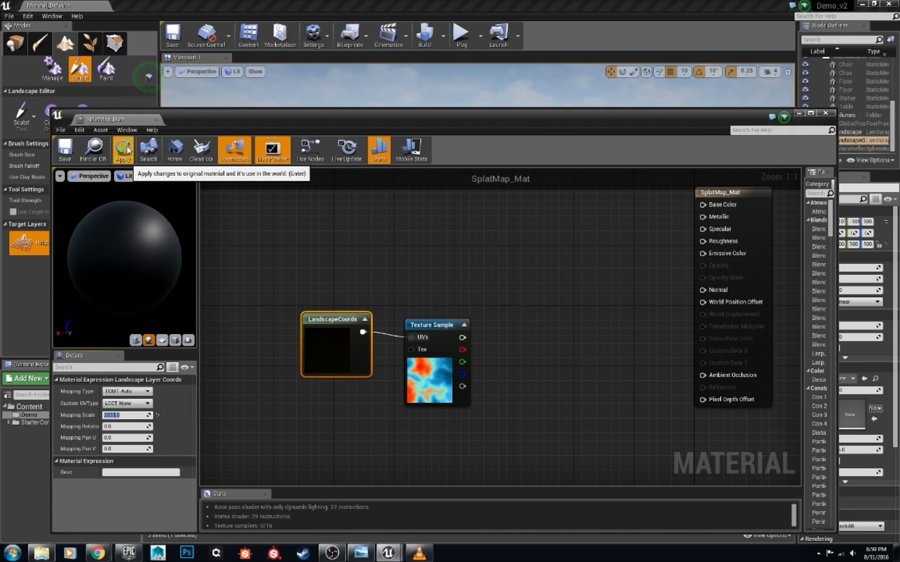
click(124, 149)
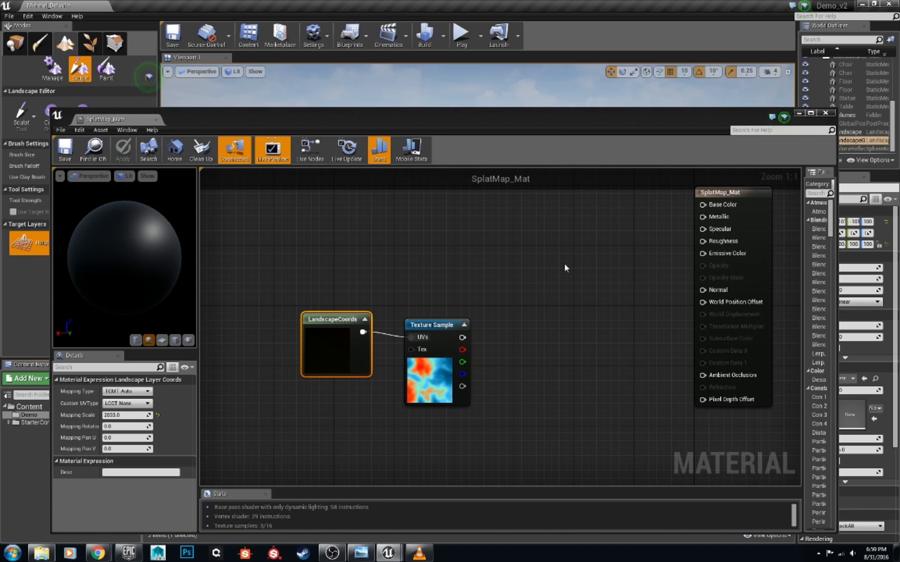
- Move the SplatMap_Mat output node down slightly and add a LandscapeLayerBlend node between it and the Texture Sample
key(Home)
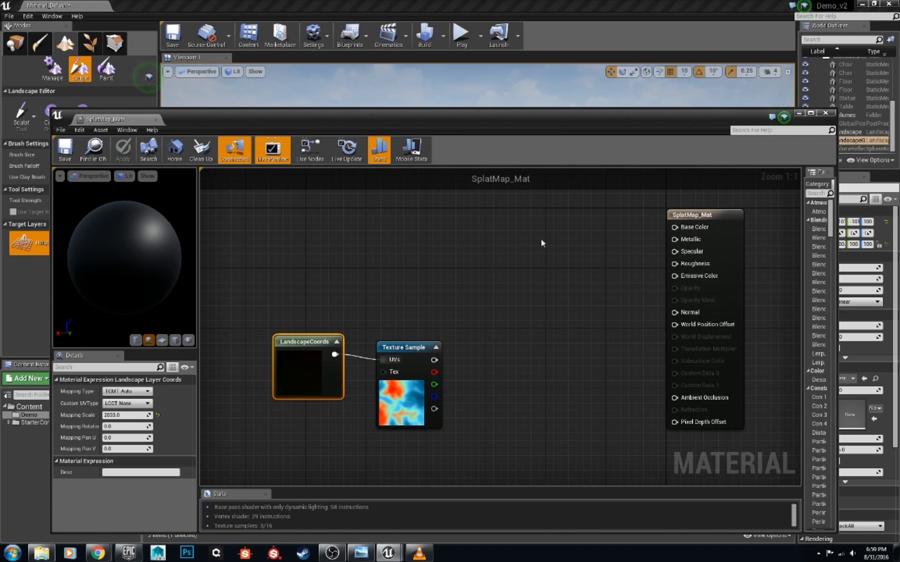
right_drag(541, 243, 505, 263)
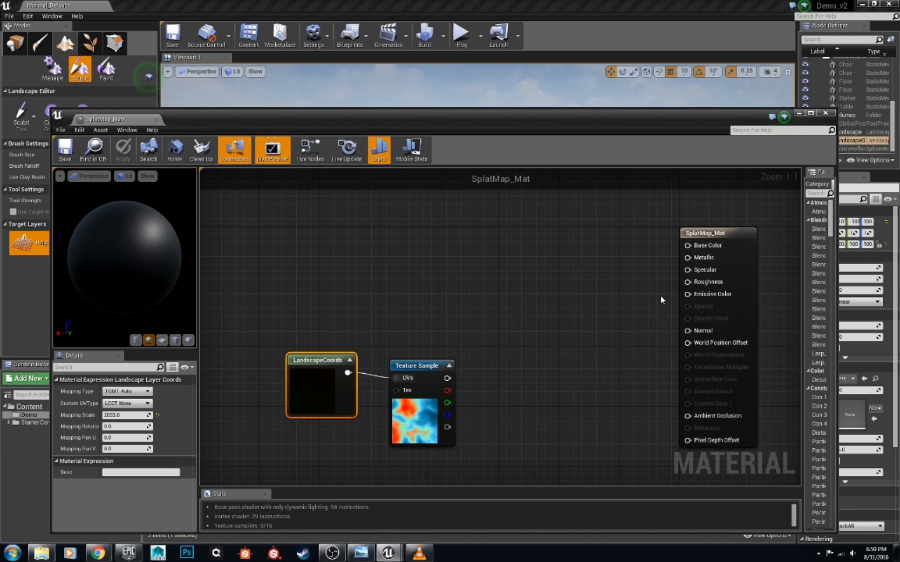
mouse_move(575, 308)
right_down()
mouse_move(534, 272)
mouse_move(569, 299)
right_up()
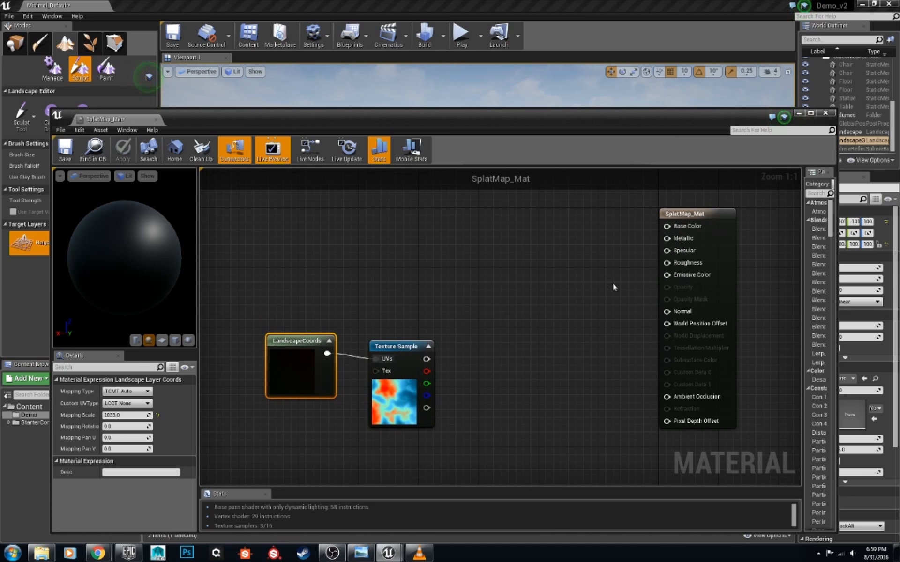
drag(690, 210, 689, 254)
right_drag(485, 252, 563, 250)
right_drag(590, 336, 510, 294)
click(507, 287)
right_click(506, 287)
text(landscap)
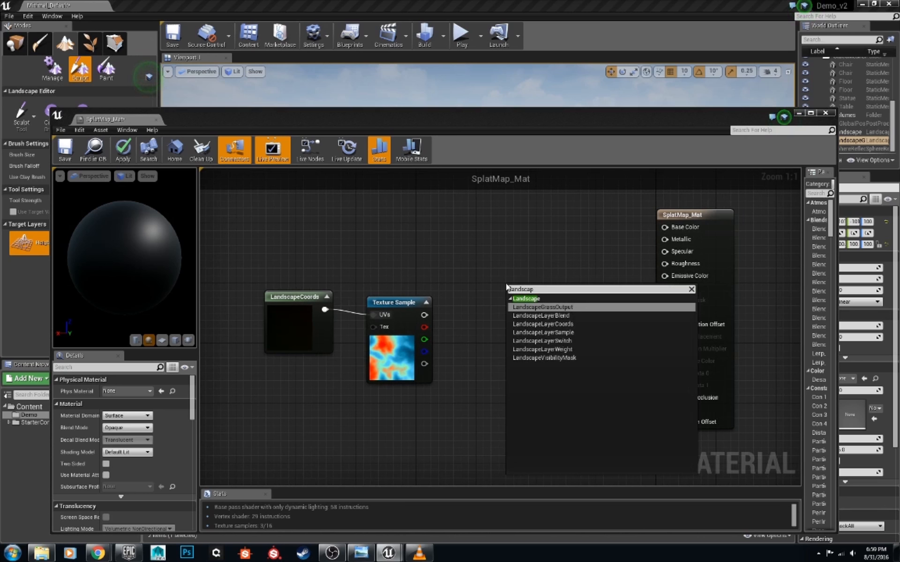
key(Down)
key(Return)
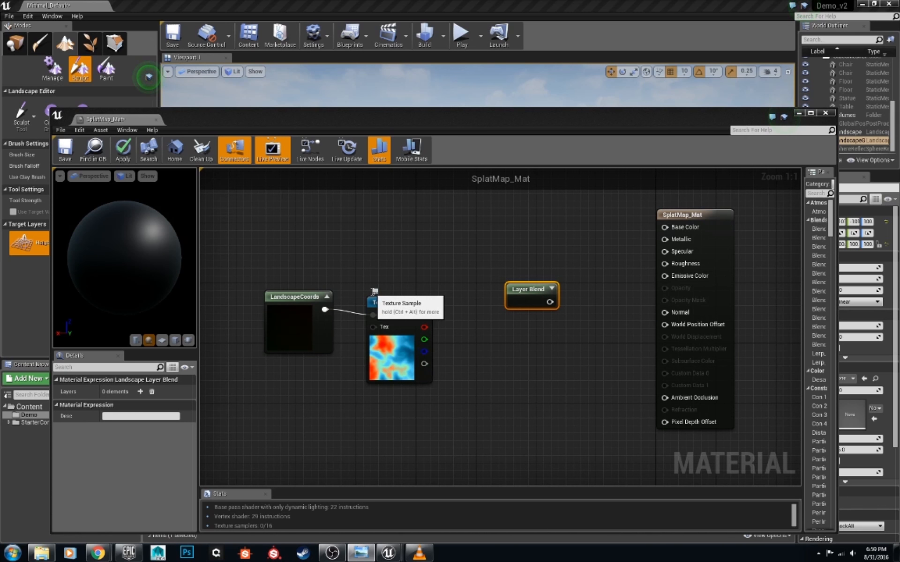
- Add a LandscapeGrassOutput node and place it directly below the SplatMap_Mat output node
click(533, 372)
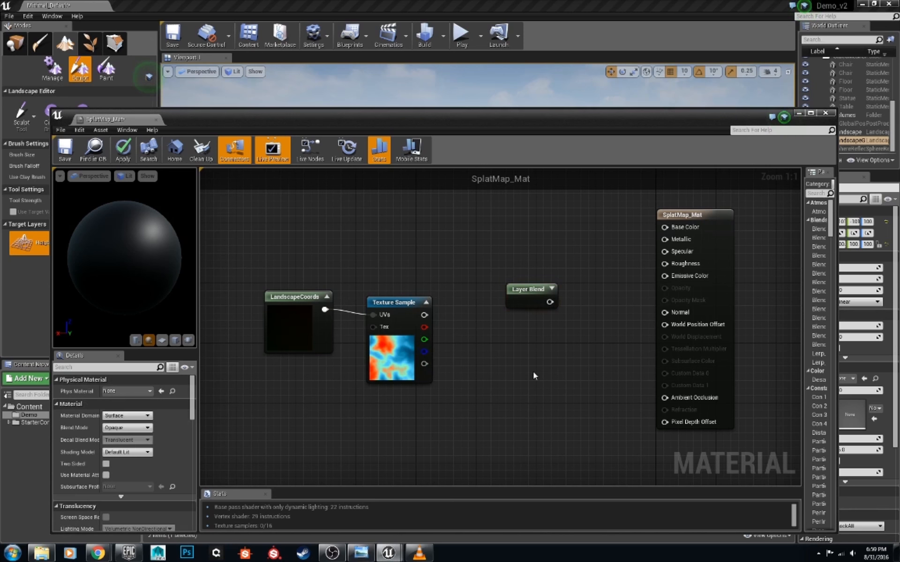
right_click(533, 370)
text(grass)
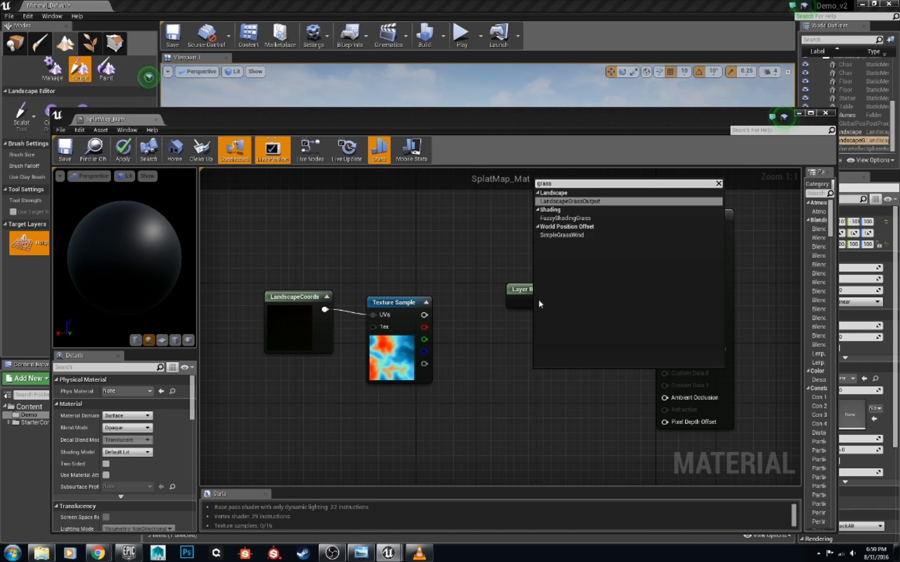
click(562, 201)
right_drag(591, 389, 545, 363)
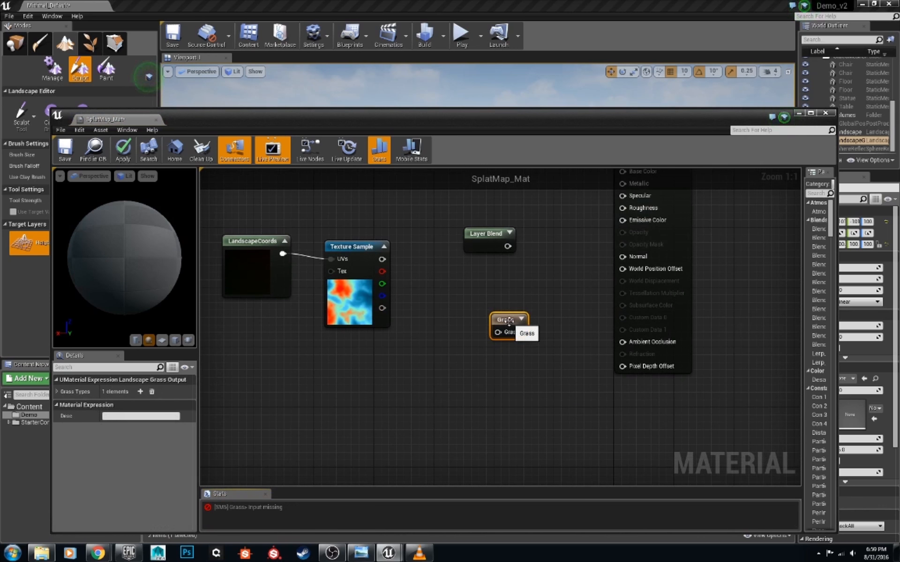
drag(508, 322, 639, 402)
right_drag(653, 210, 630, 271)
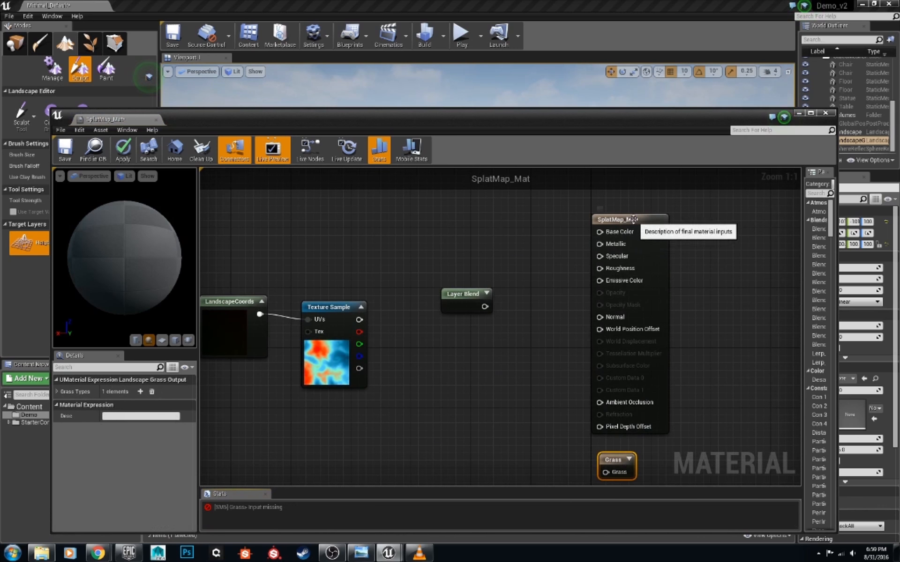
right_drag(525, 400, 546, 361)
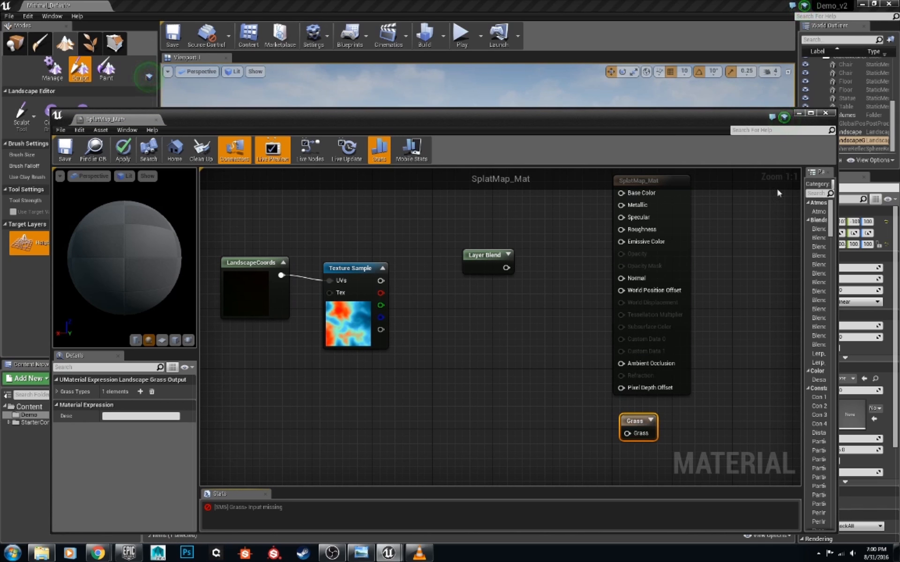
- Create a Landscape Grass Type asset with its default name in the Demo folder and open it for editing
click(798, 114)
right_click(311, 423)
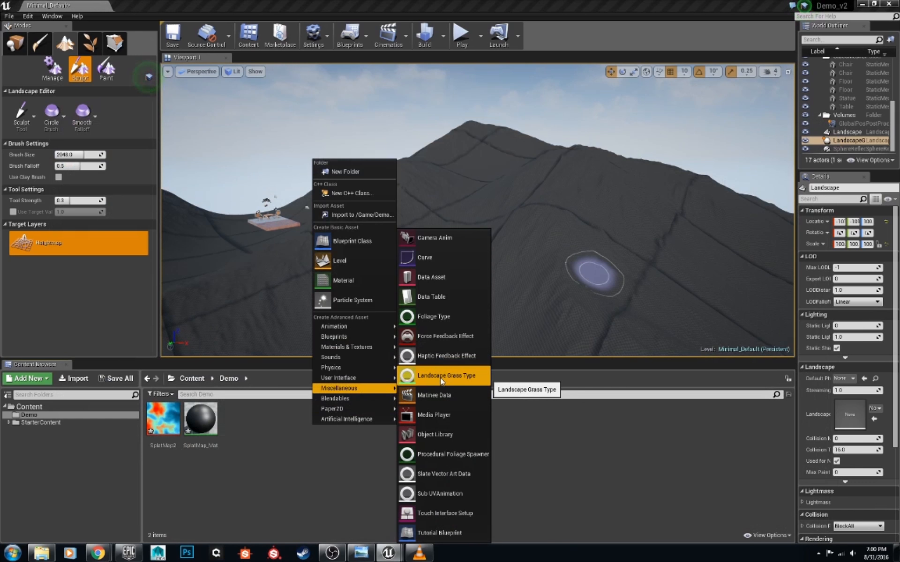
click(440, 380)
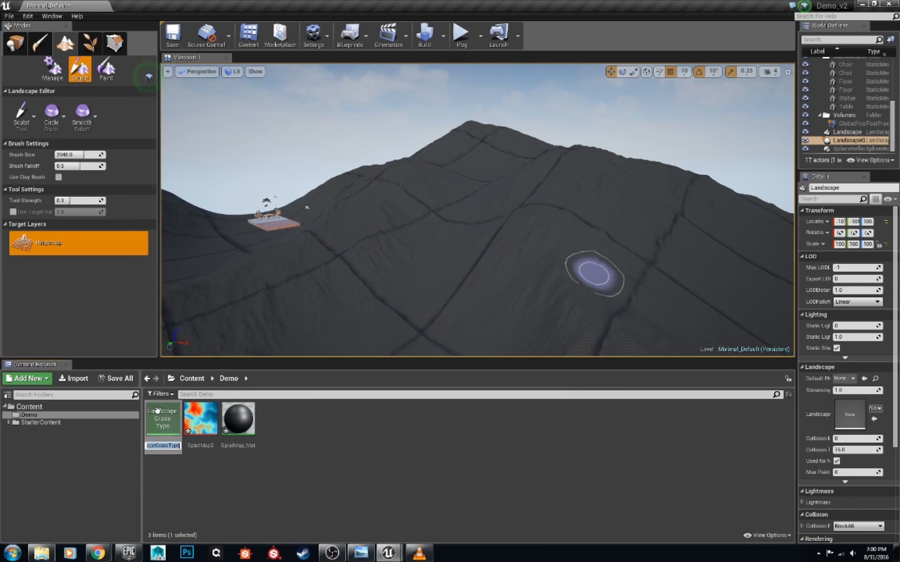
key(Return)
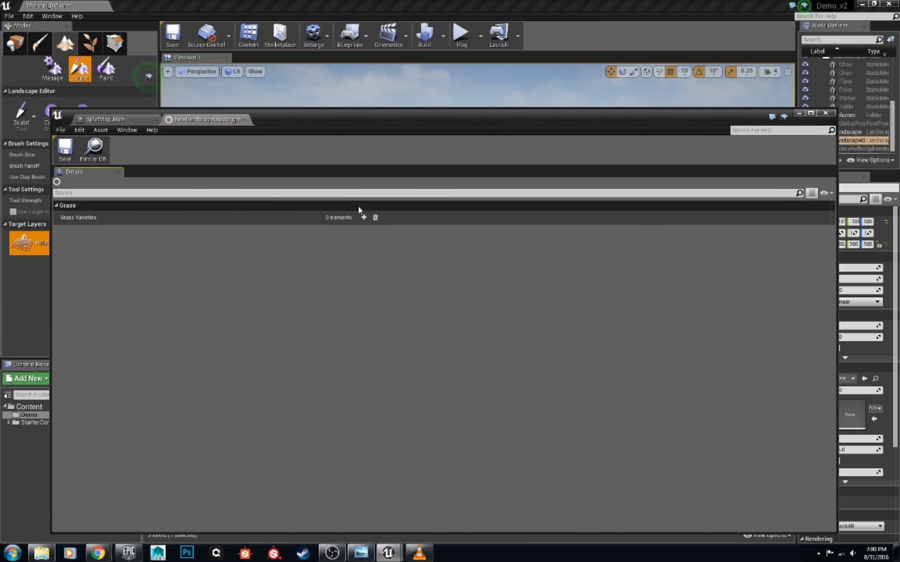
- Add one grass variety to the grass type, using the SM_Chair mesh and a Grass Density of 100
click(364, 218)
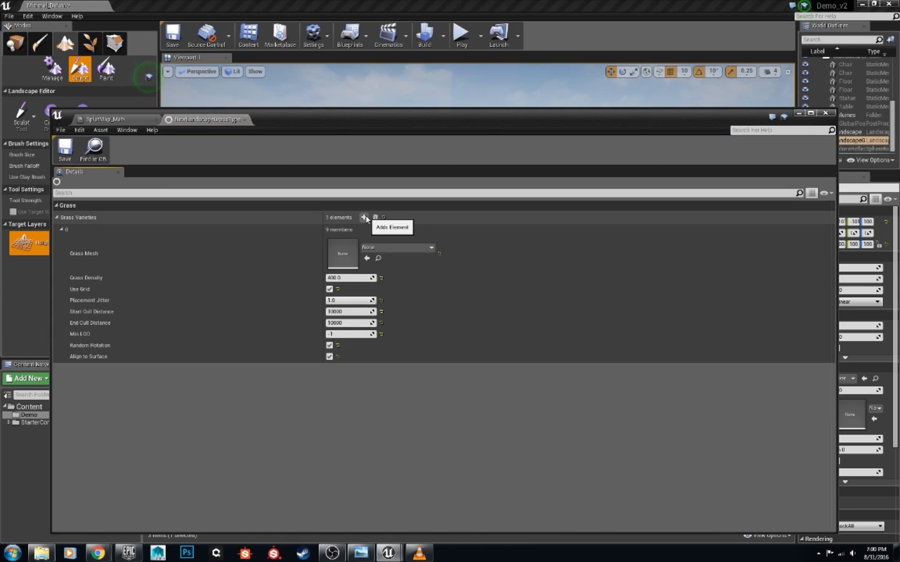
click(396, 247)
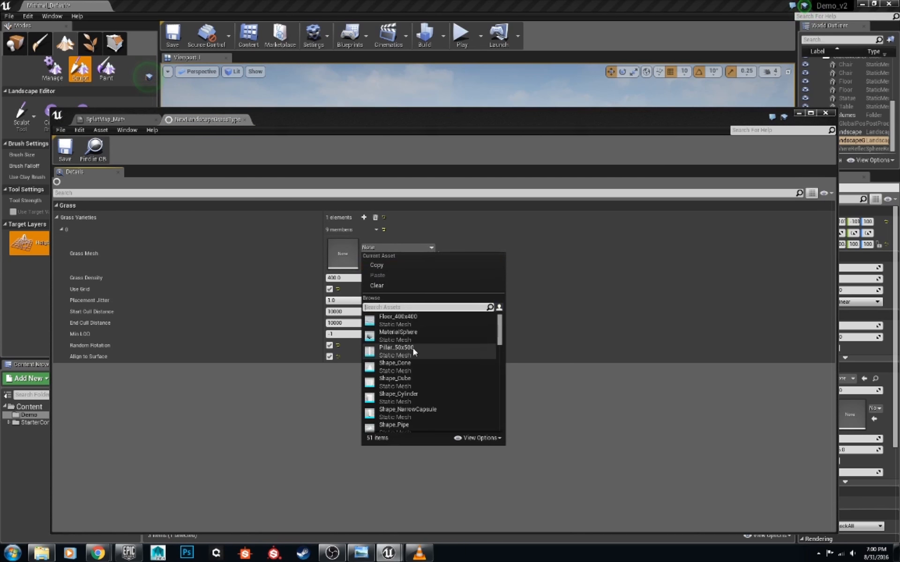
scroll(417, 356, down, 3)
scroll(418, 357, down, 4)
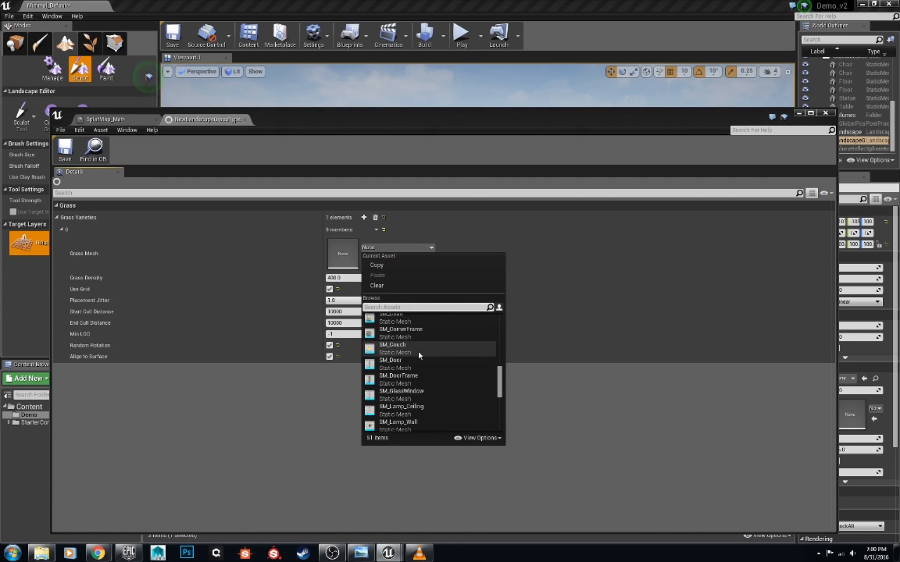
click(396, 330)
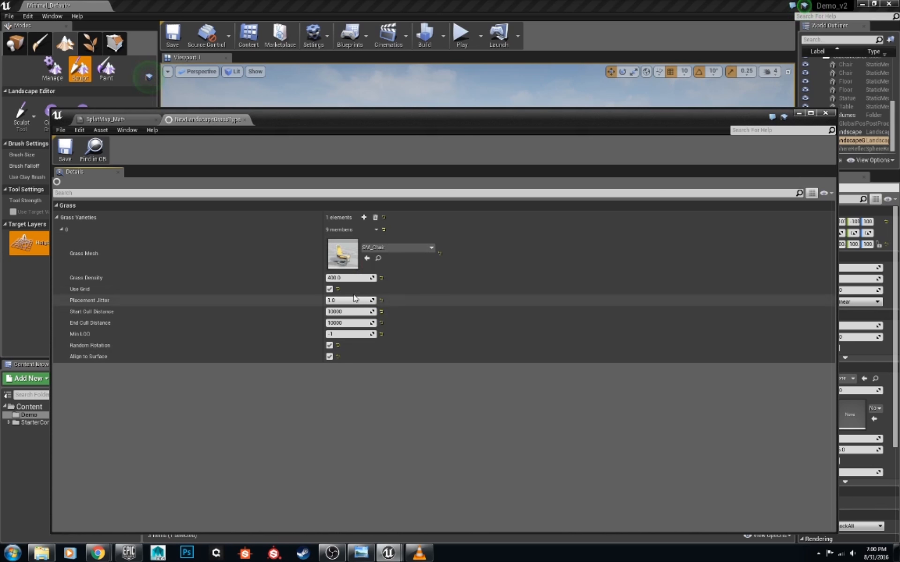
click(353, 277)
text(100)
key(Return)
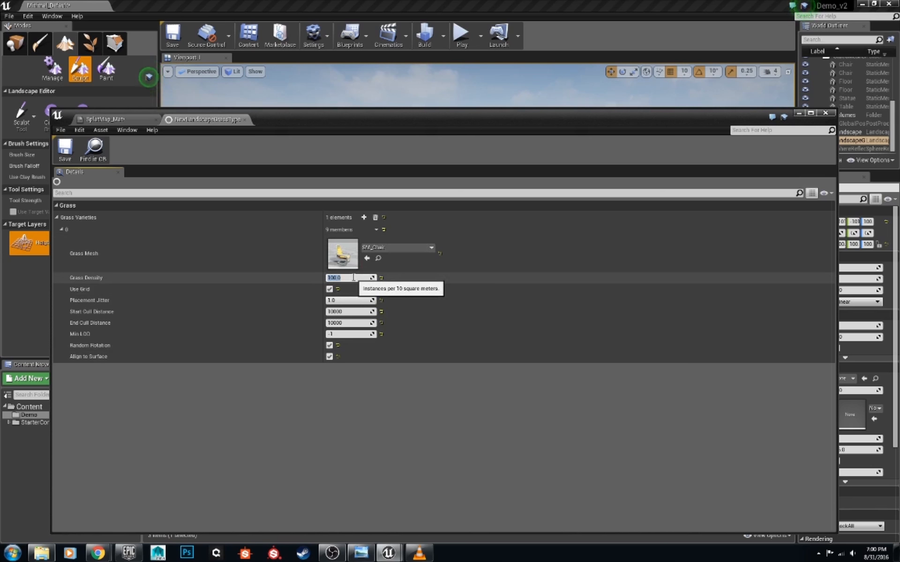
- Return to SplatMap_Mat and assign NewLandscapeGrassType as the Grass output node's grass type
click(106, 121)
click(611, 428)
click(632, 424)
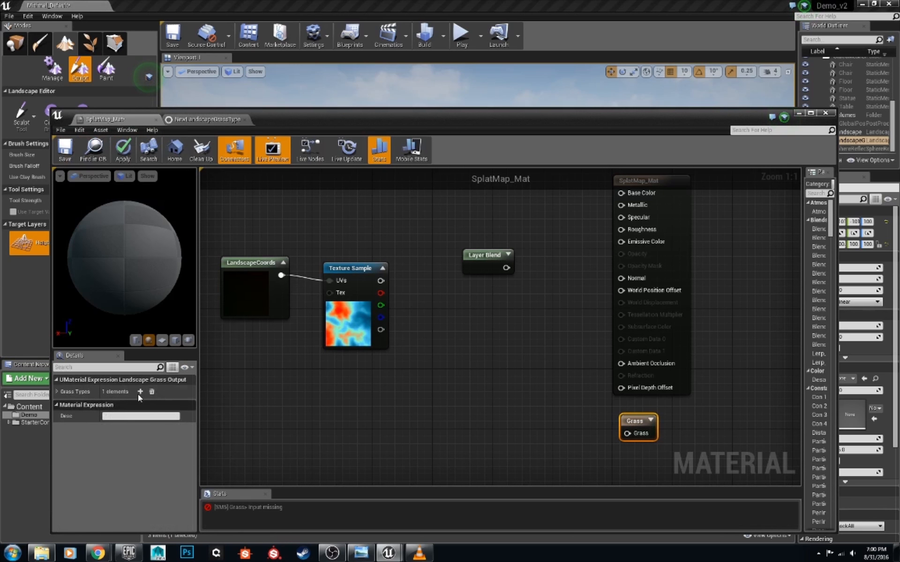
click(70, 393)
click(61, 404)
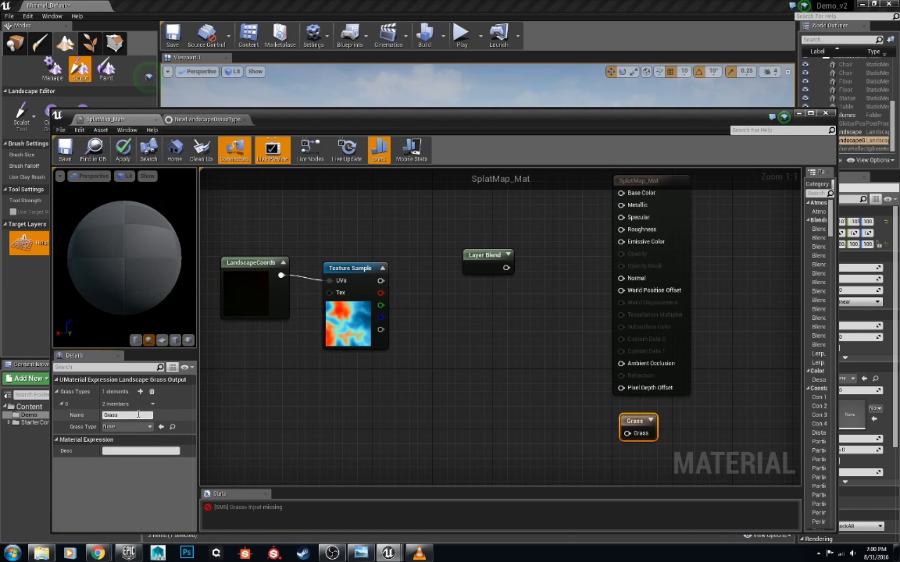
click(139, 428)
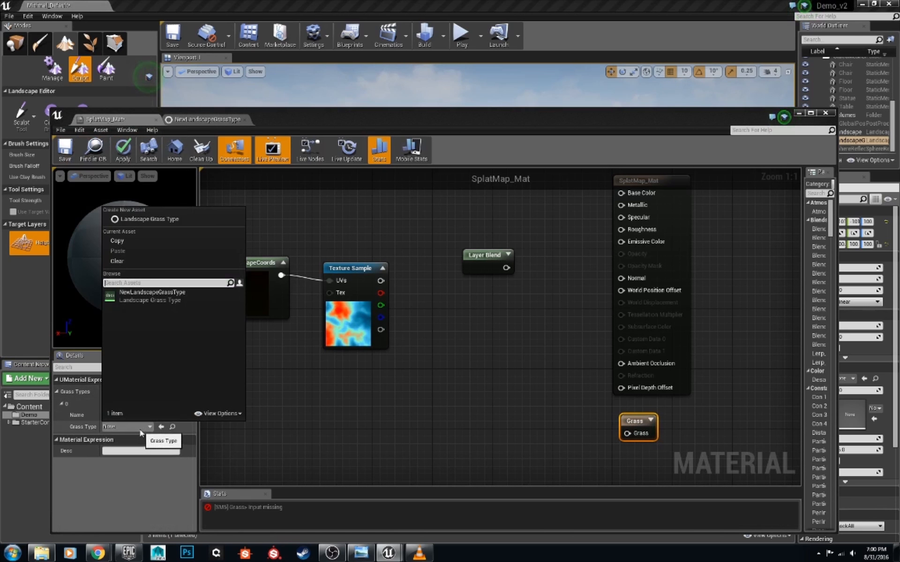
click(133, 300)
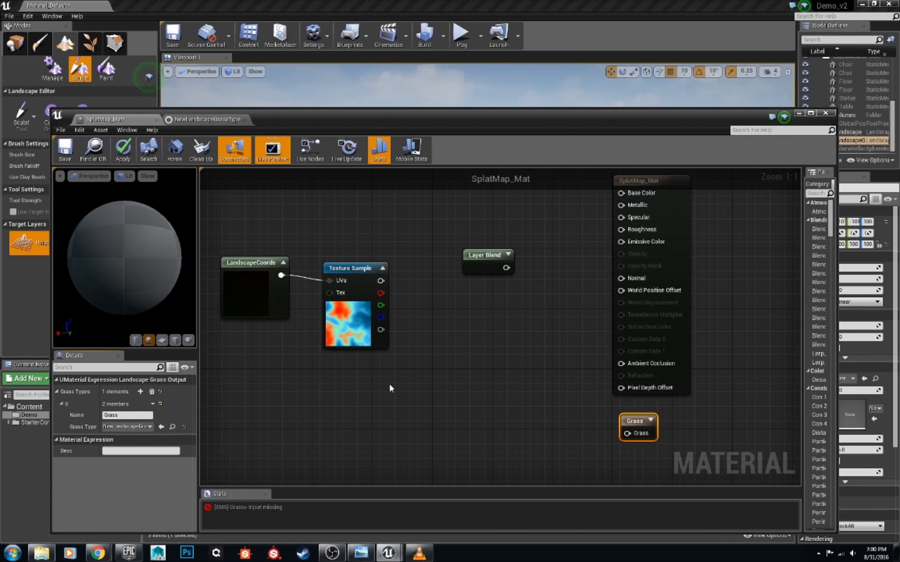
- Add three layers to the Layer Blend node
key(Home)
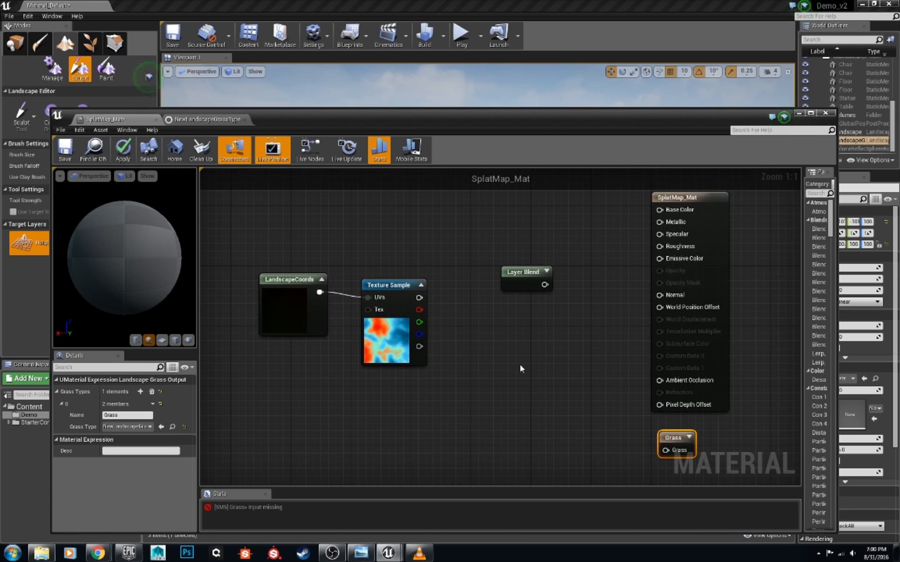
right_drag(519, 360, 567, 375)
click(568, 375)
click(581, 288)
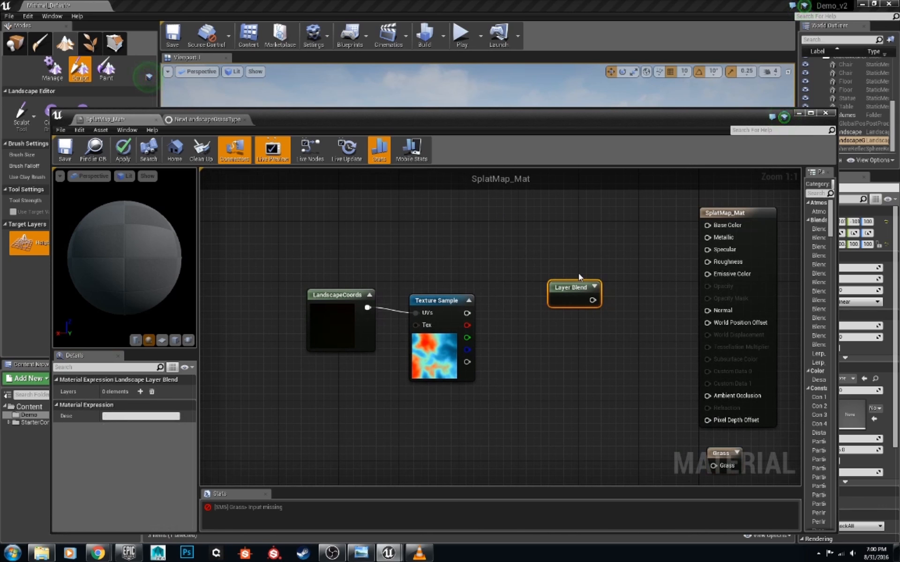
click(139, 392)
click(139, 392)
click(139, 392)
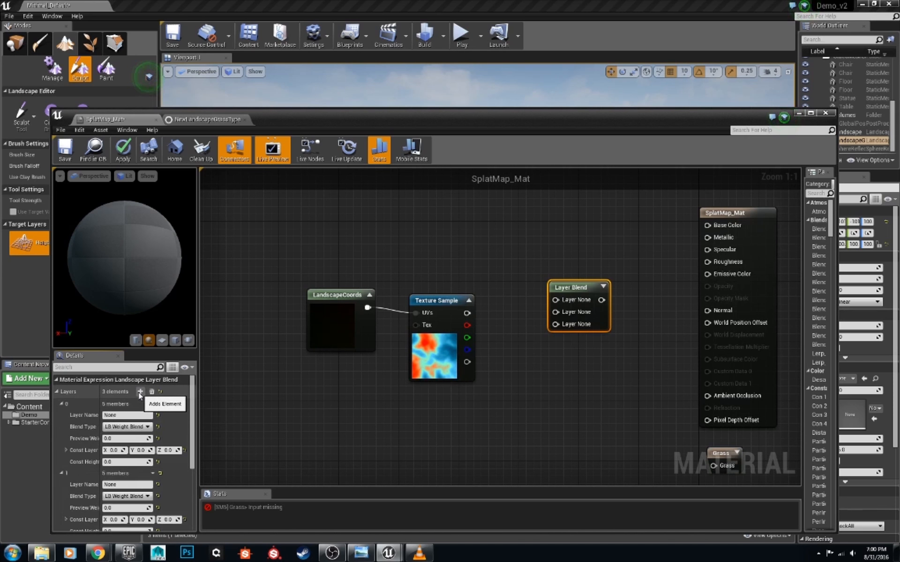
- Set the first blend layer to LB Height Blend with a Preview Weight of 0.5, and maximize the material editor
click(126, 427)
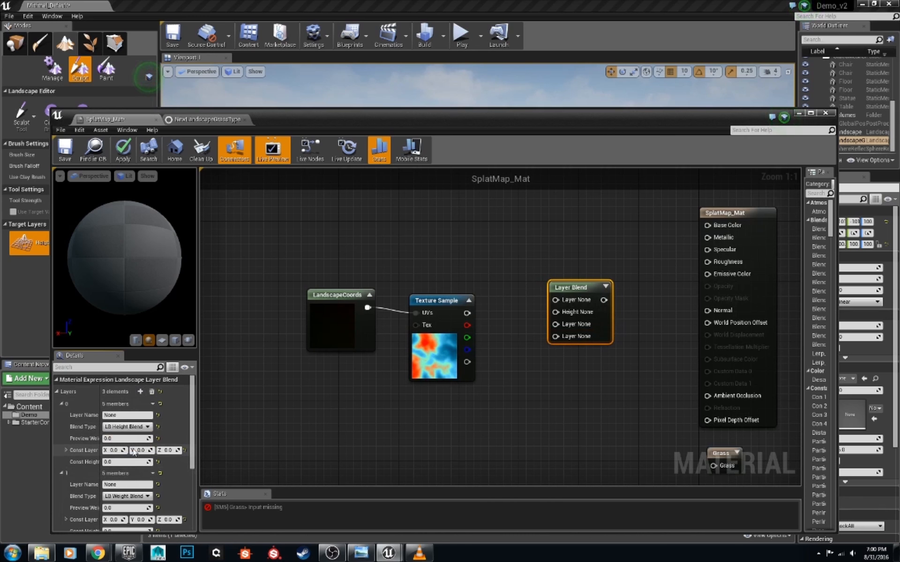
click(124, 447)
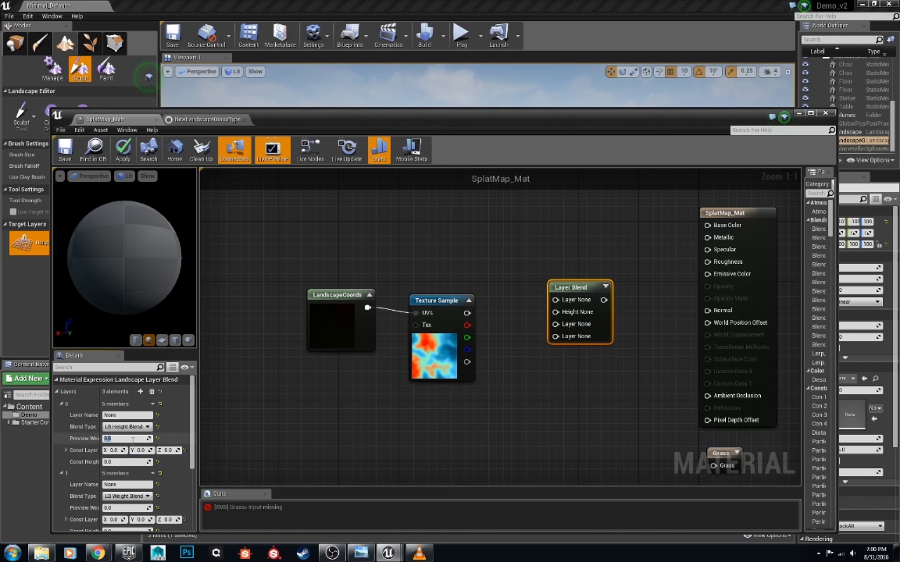
double_click(348, 114)
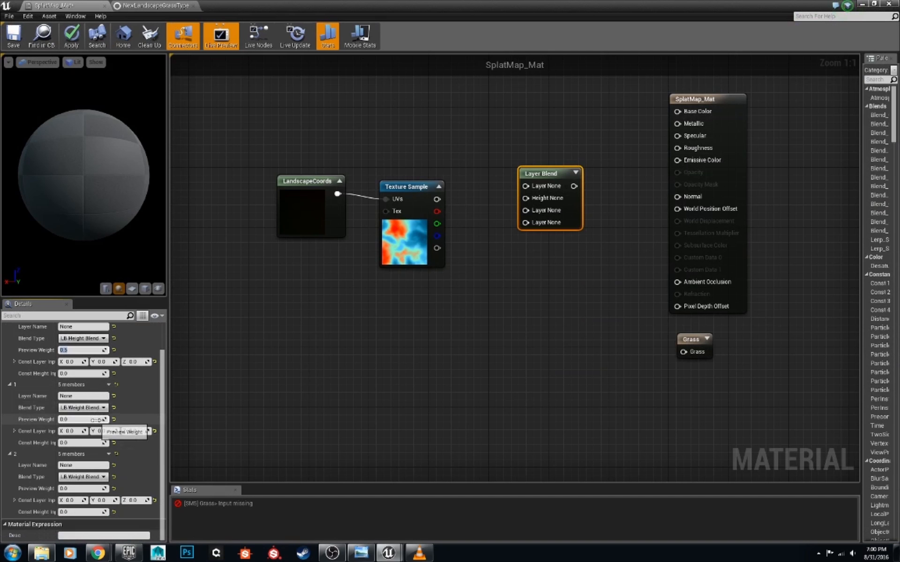
- Set the second and third blend layers to LB Height Blend, each with a Preview Weight of 0.5
click(83, 407)
click(90, 425)
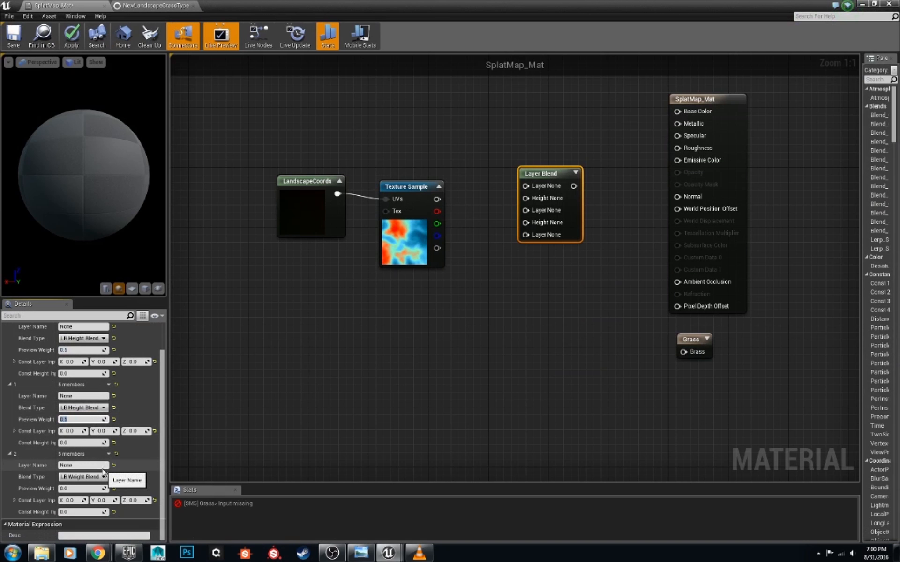
click(88, 486)
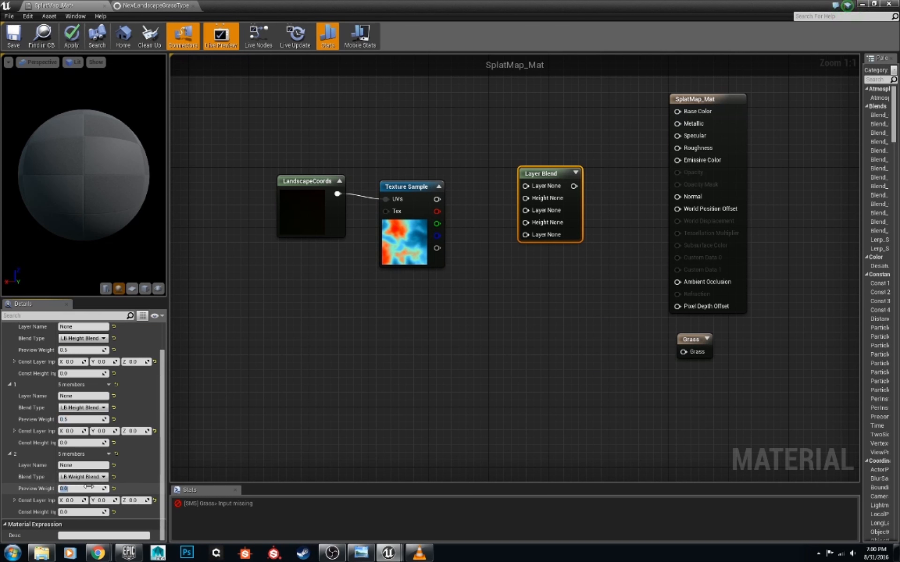
click(83, 477)
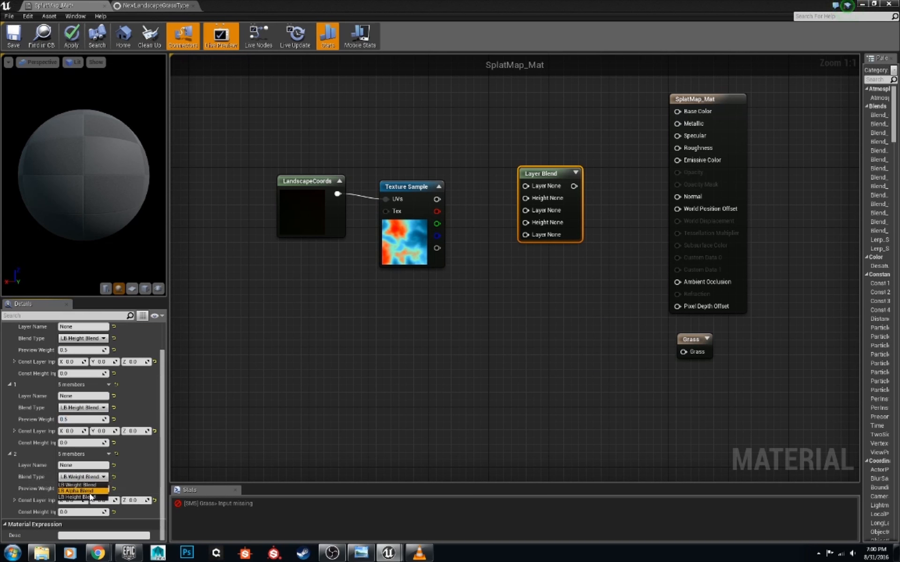
click(83, 497)
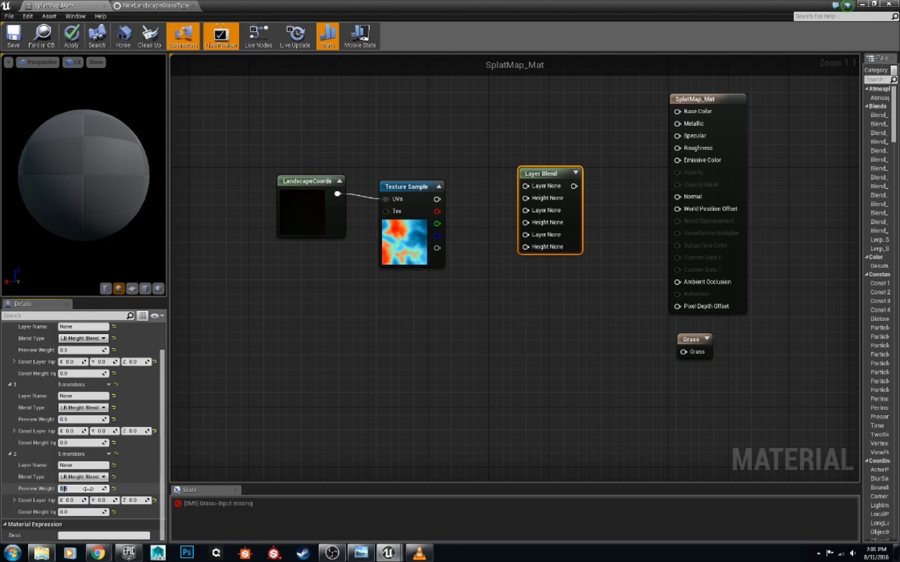
- Name the three blend layers Red, Green and Blue in order
click(81, 327)
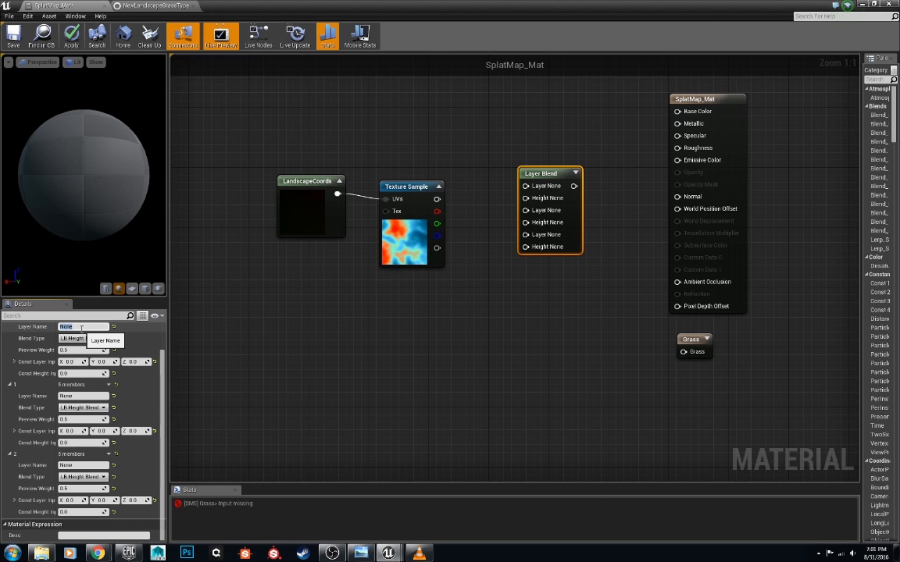
click(95, 398)
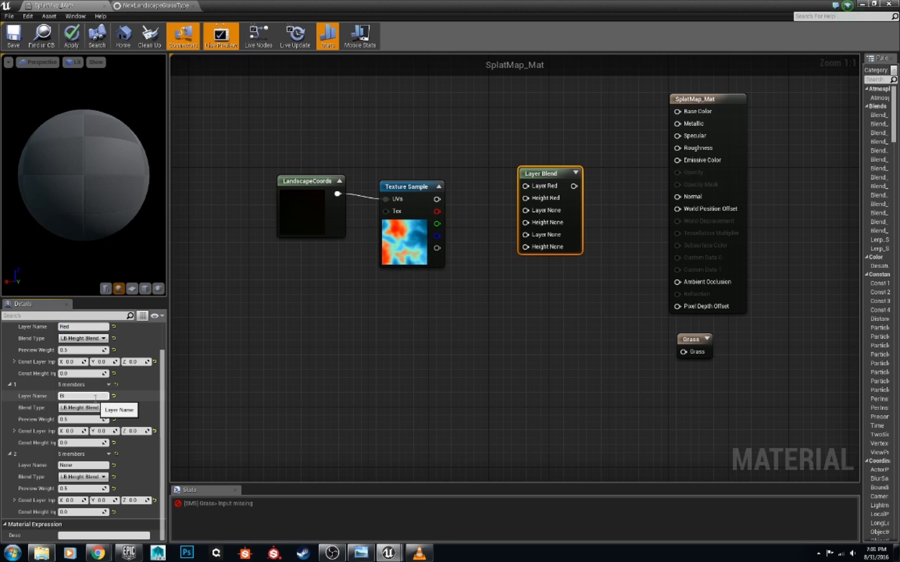
key(Return)
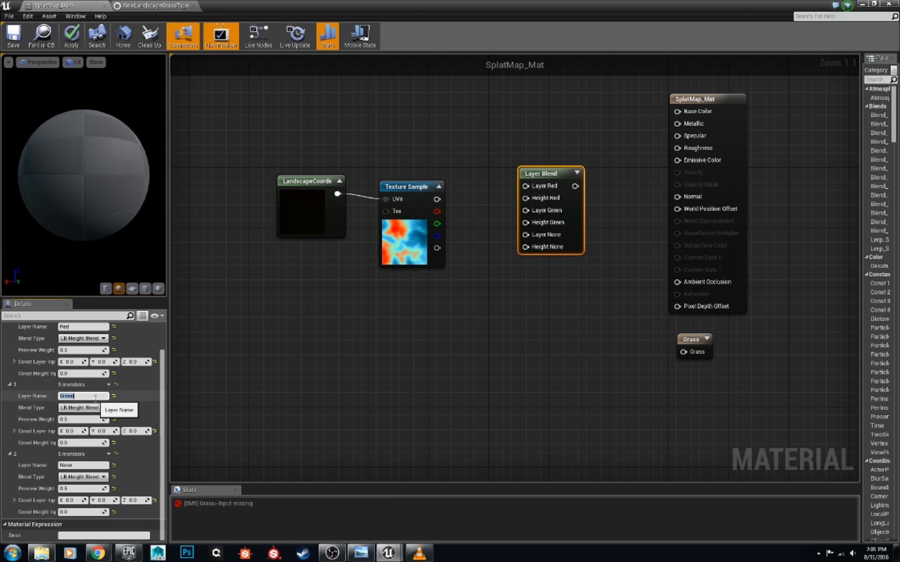
click(92, 465)
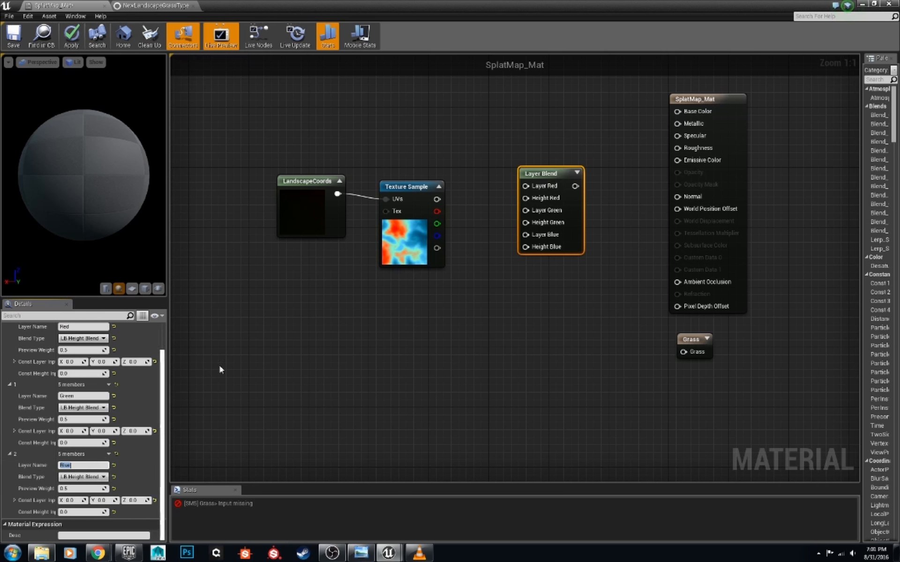
- Add a fourth layer to the Layer Blend node, keeping LB Weight Blend and setting its Preview Weight to 0.5
scroll(126, 365, up, 2)
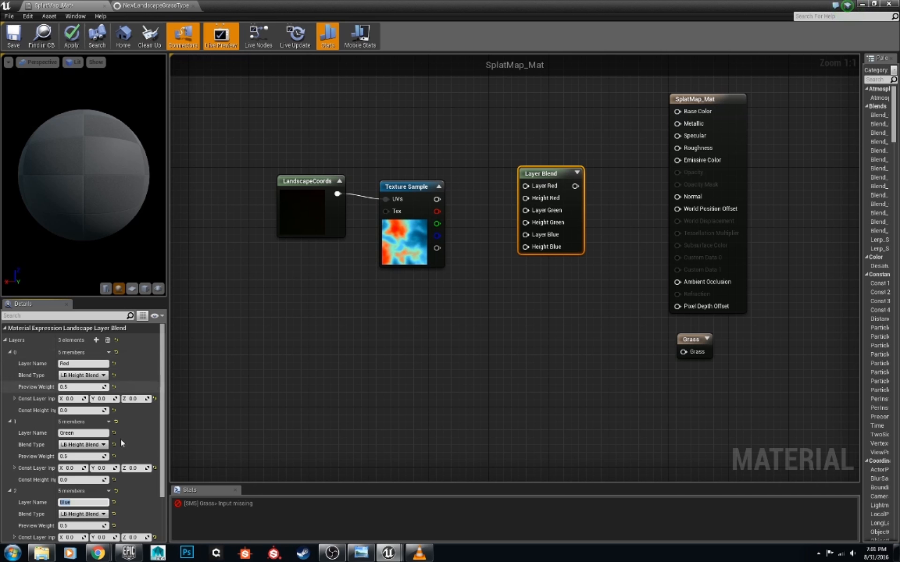
scroll(124, 436, down, 3)
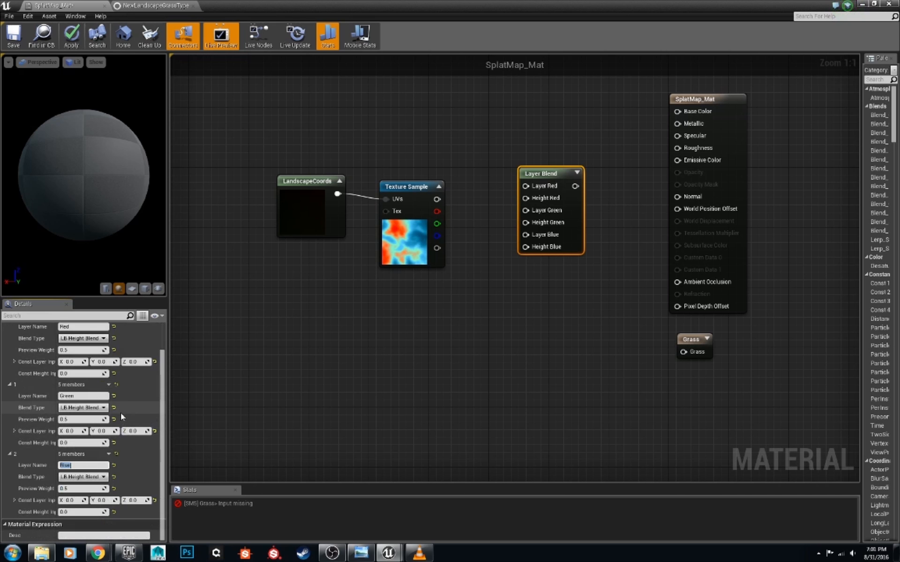
scroll(120, 412, up, 3)
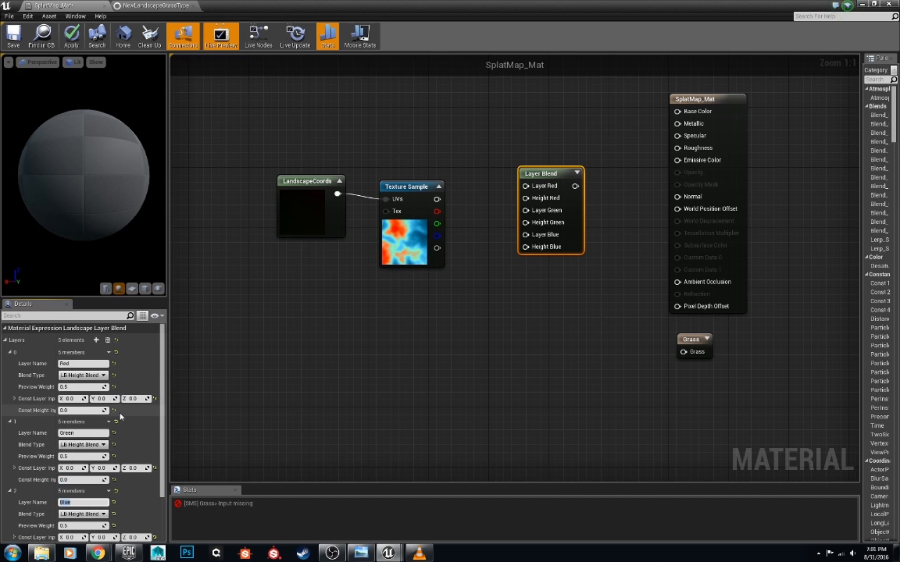
scroll(120, 412, down, 3)
scroll(118, 419, up, 3)
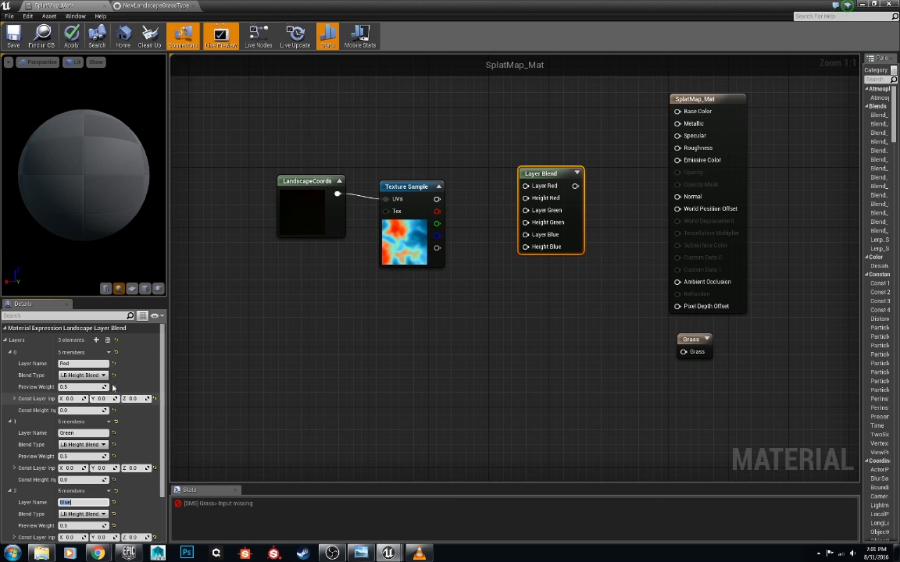
click(96, 339)
scroll(145, 434, down, 5)
scroll(145, 438, down, 1)
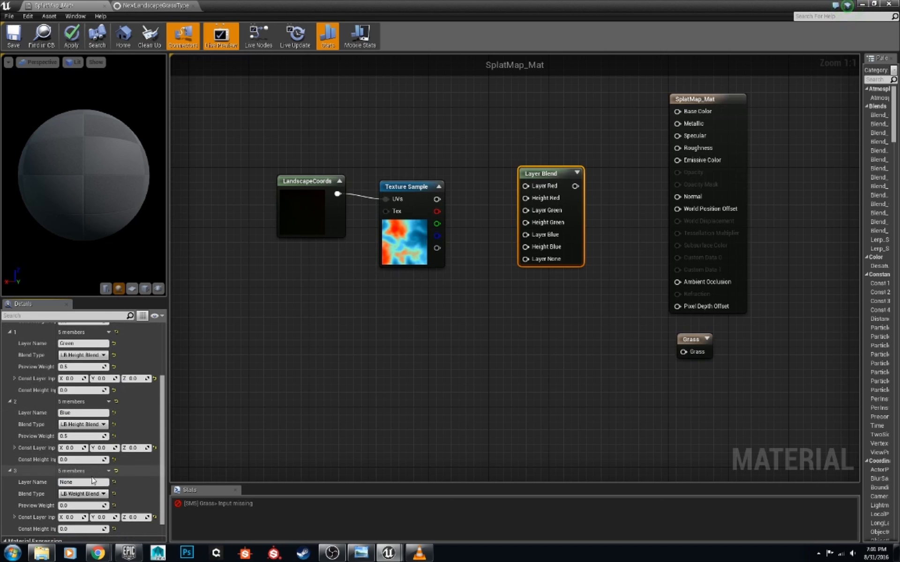
click(96, 494)
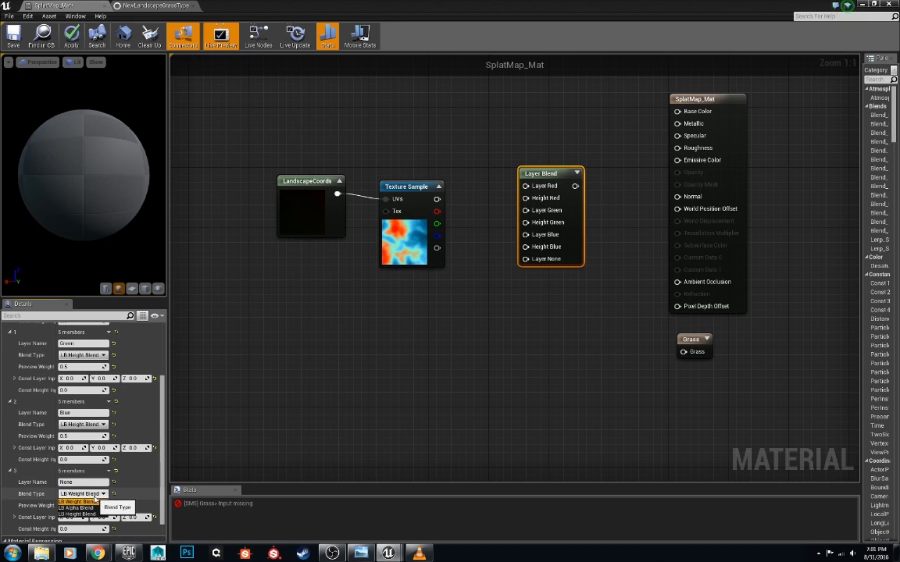
click(80, 502)
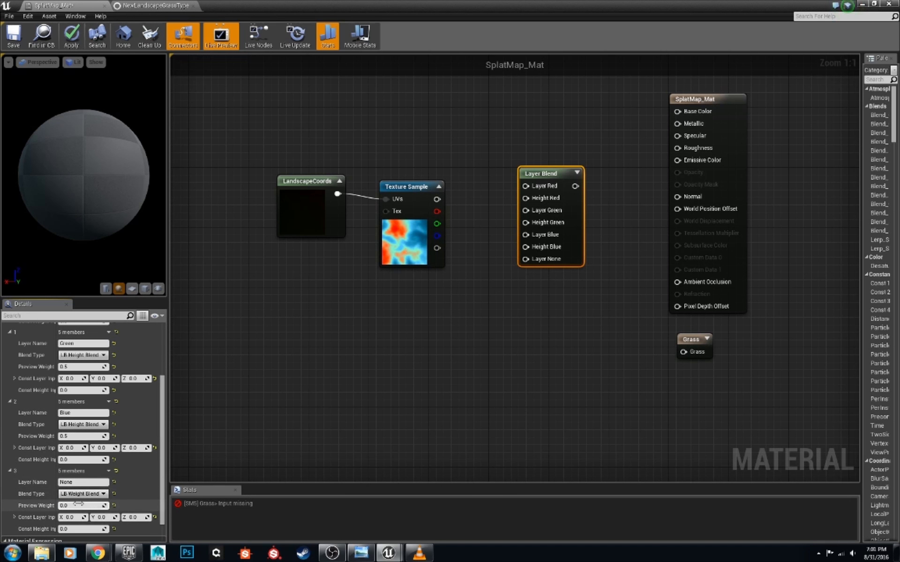
click(78, 504)
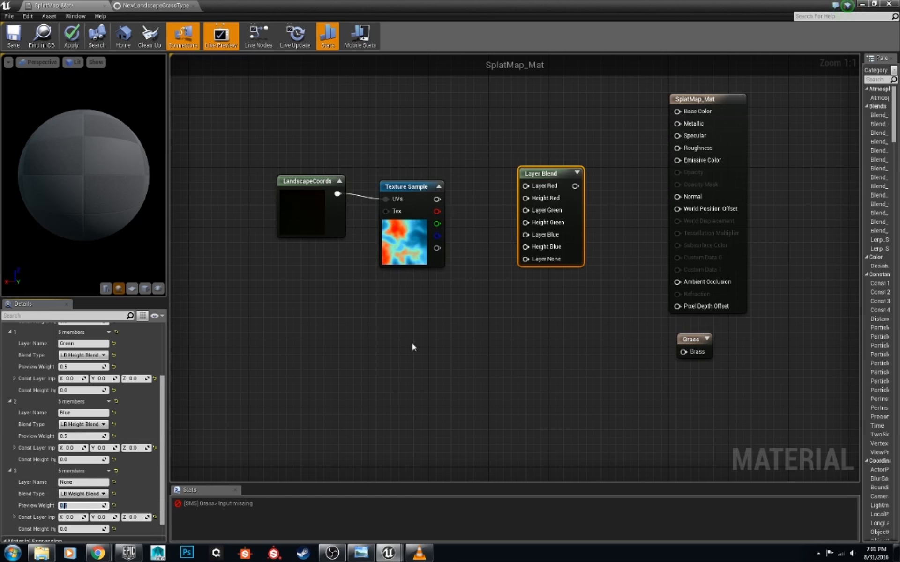
- Add four empty Texture Sample nodes, one above the splat map sample and three below it
right_drag(408, 269, 384, 349)
right_drag(343, 155, 400, 189)
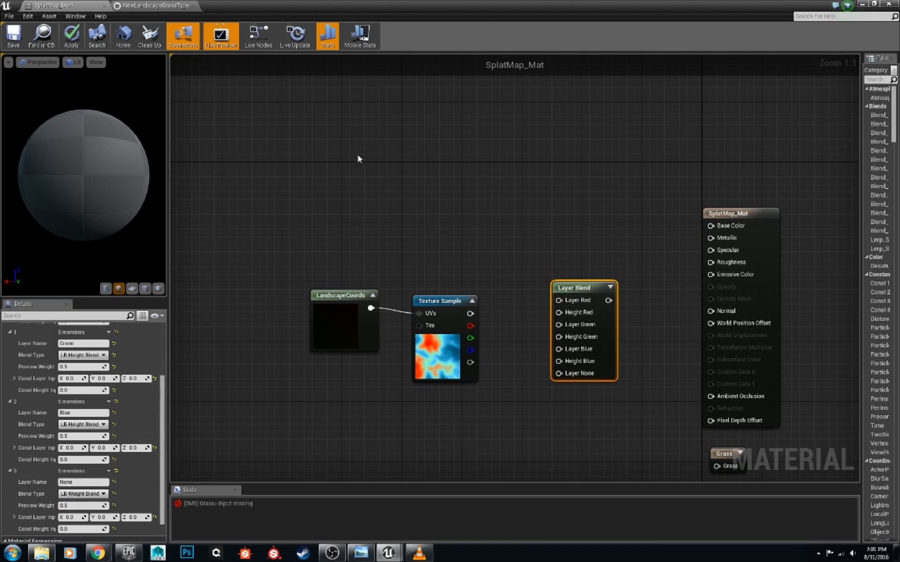
click(357, 155)
key(t)
click(364, 173)
key(t)
click(361, 414)
right_drag(398, 447, 402, 331)
key(t)
click(370, 362)
key(t)
click(406, 377)
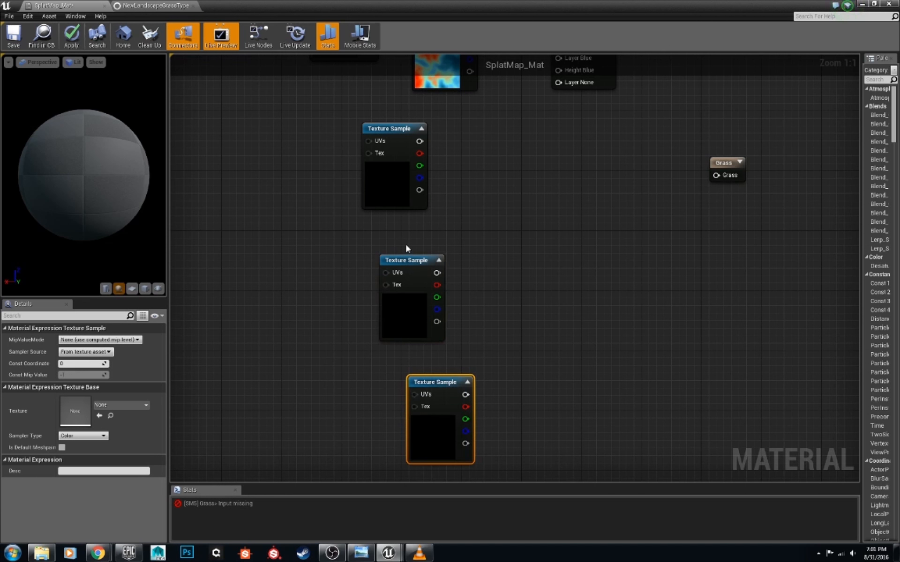
- Assign the T_Brick_Clay_Old_D texture to the Texture Sample node above the splat map sample
right_drag(406, 247, 391, 211)
right_drag(398, 108, 395, 182)
click(393, 129)
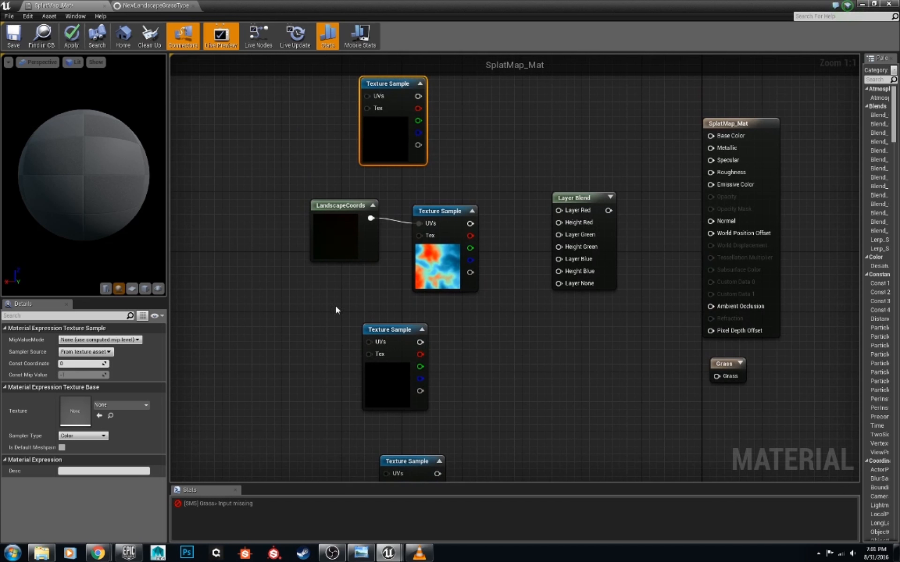
click(133, 405)
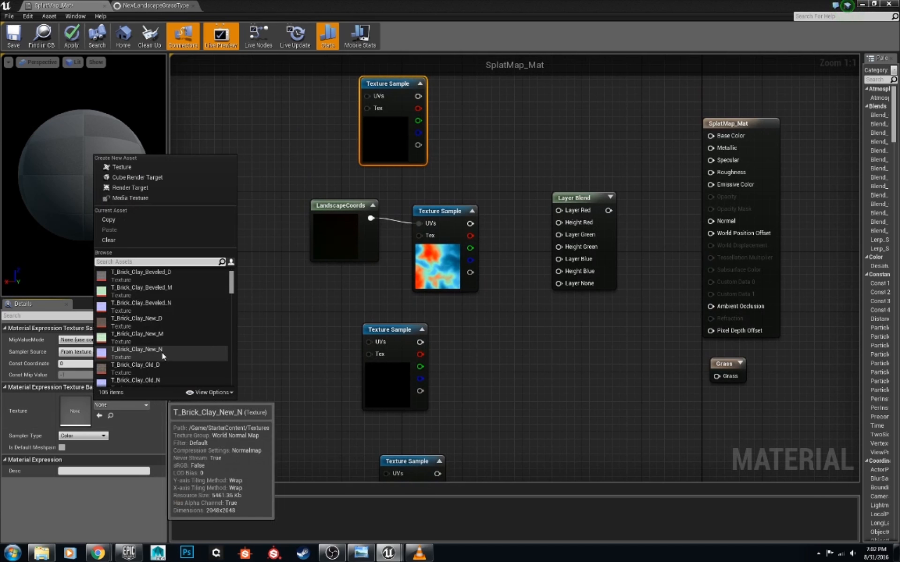
scroll(162, 352, down, 2)
click(140, 382)
- Move the brick Texture Sample closer to the Layer Blend node and connect its color output to Layer Red
right_drag(381, 259, 357, 329)
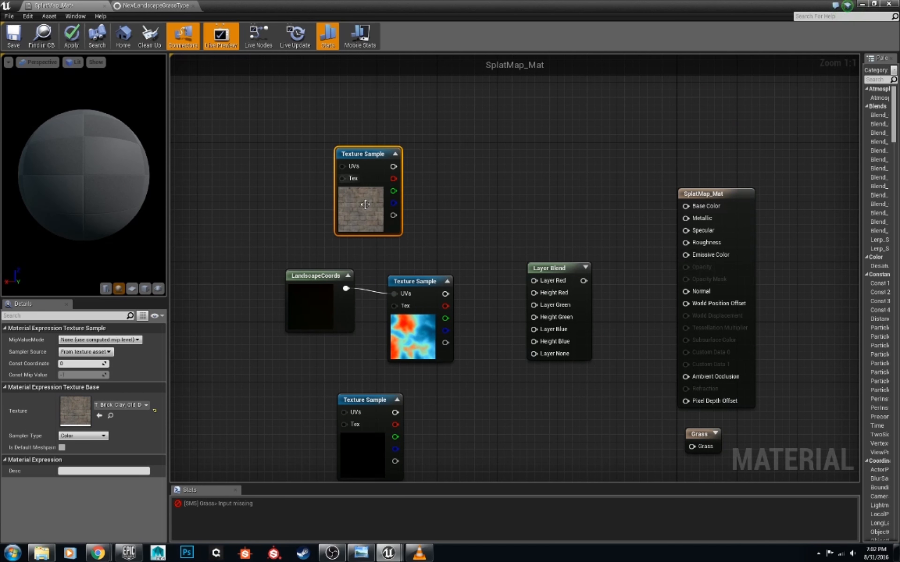
drag(363, 211, 406, 221)
right_drag(454, 269, 366, 240)
click(416, 223)
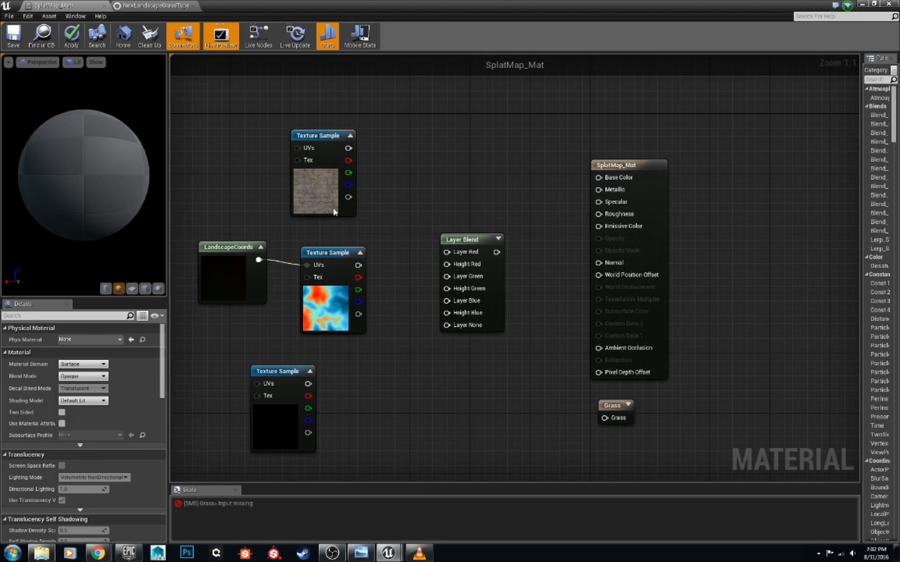
right_drag(334, 212, 358, 241)
drag(372, 177, 471, 281)
right_drag(474, 286, 459, 226)
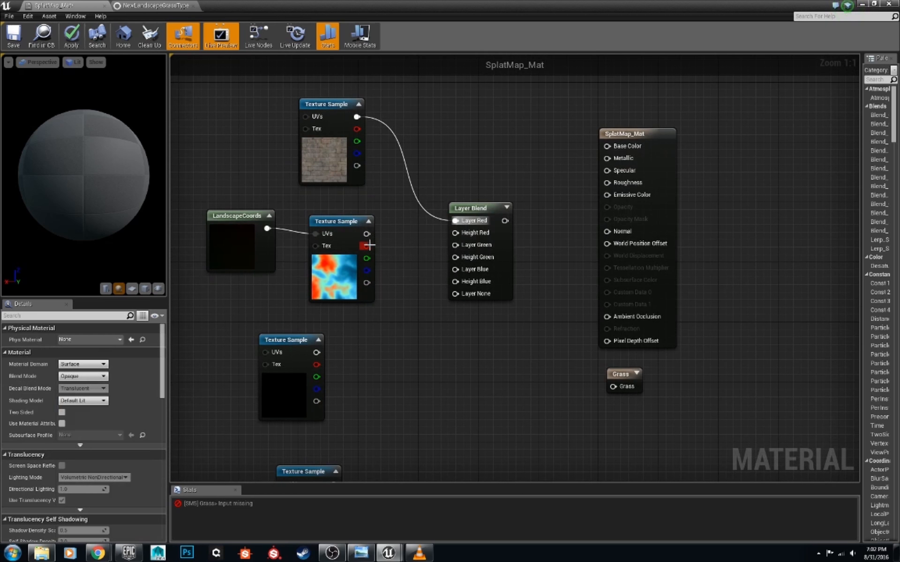
- Connect the splat map sample's red, green and blue channels to Height Red, Height Green and Height Blue respectively
drag(369, 245, 455, 233)
drag(366, 259, 455, 257)
drag(366, 271, 455, 281)
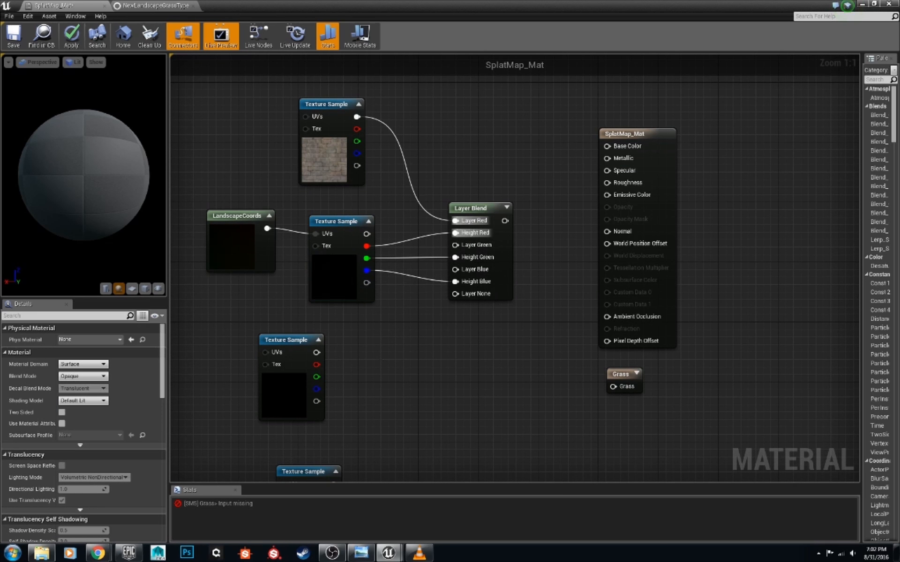
- Assign T_CobbleStone_Smooth_D to the first empty Texture Sample below the splat map and connect its color output to Layer Green
right_drag(379, 363, 343, 329)
click(229, 374)
click(140, 405)
scroll(165, 339, down, 5)
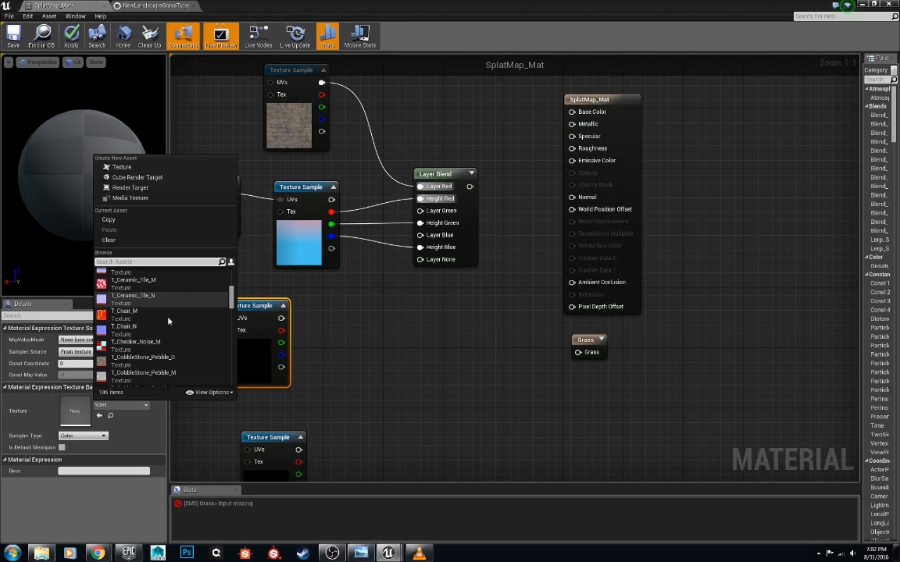
scroll(164, 328, down, 5)
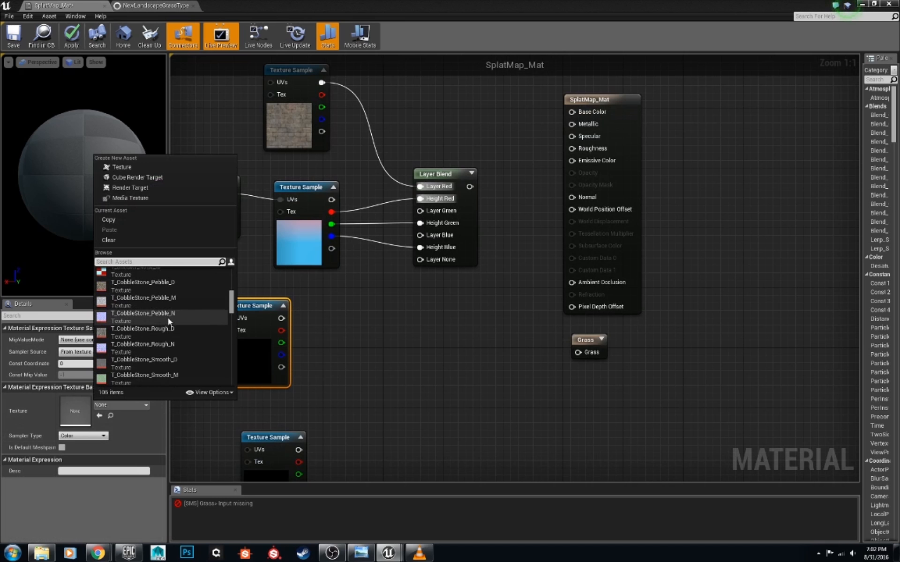
click(153, 367)
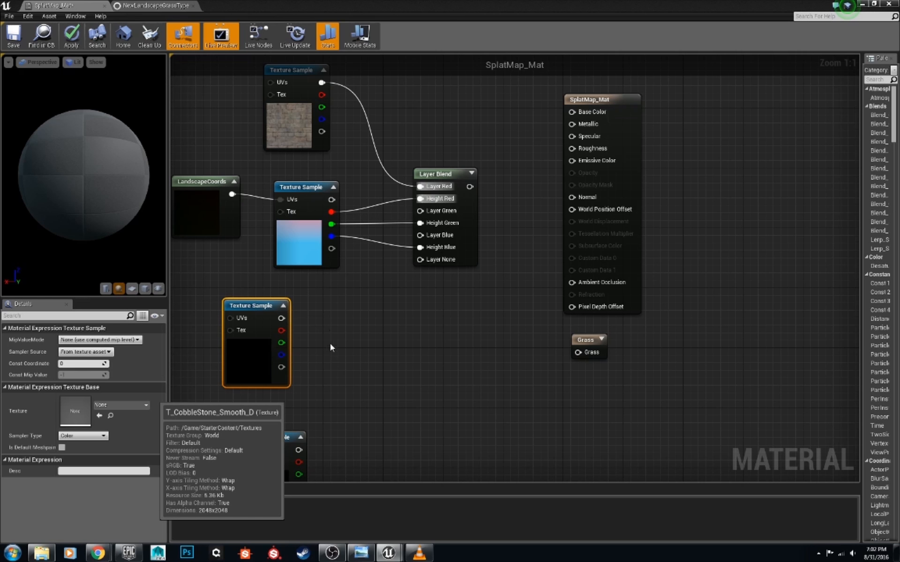
right_click(365, 381)
right_drag(336, 390, 375, 421)
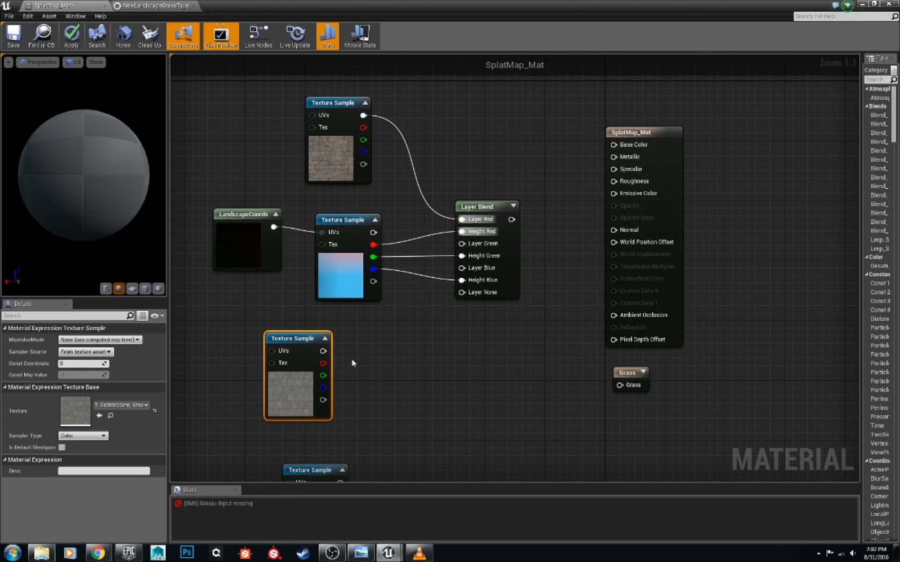
drag(323, 350, 463, 244)
- Assign T_Ground_Grass_D to the Texture Sample below the cobblestone one and connect its color output to Layer Blue
right_drag(449, 305, 453, 184)
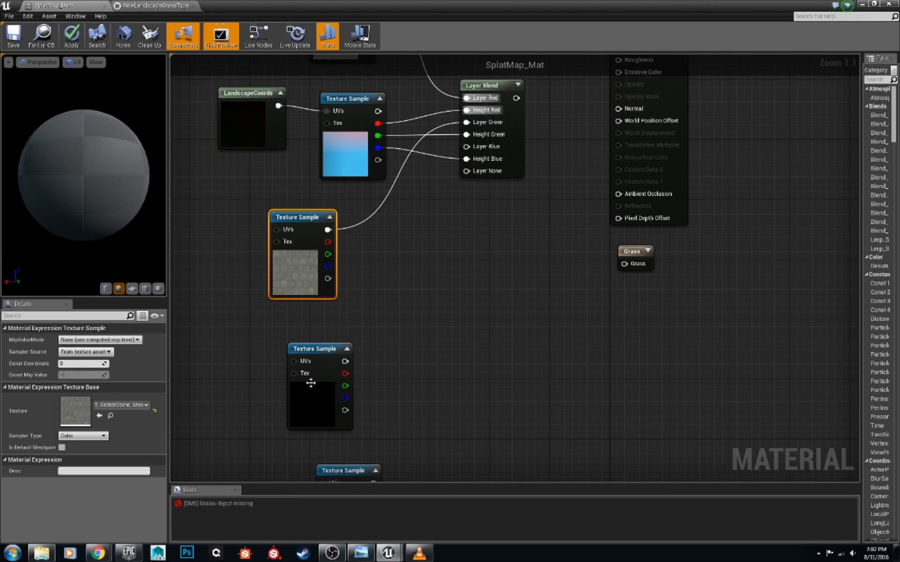
click(319, 356)
click(145, 405)
scroll(171, 322, down, 6)
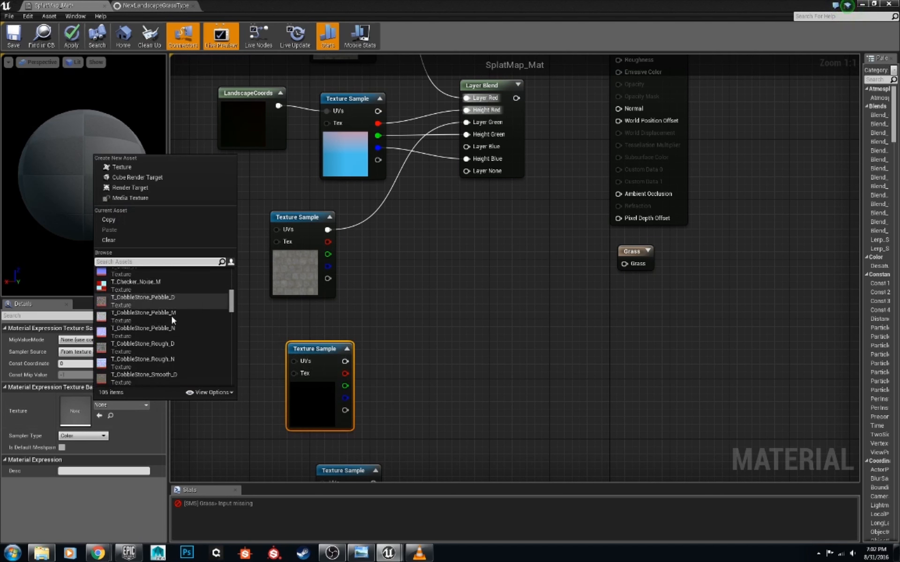
scroll(179, 317, down, 5)
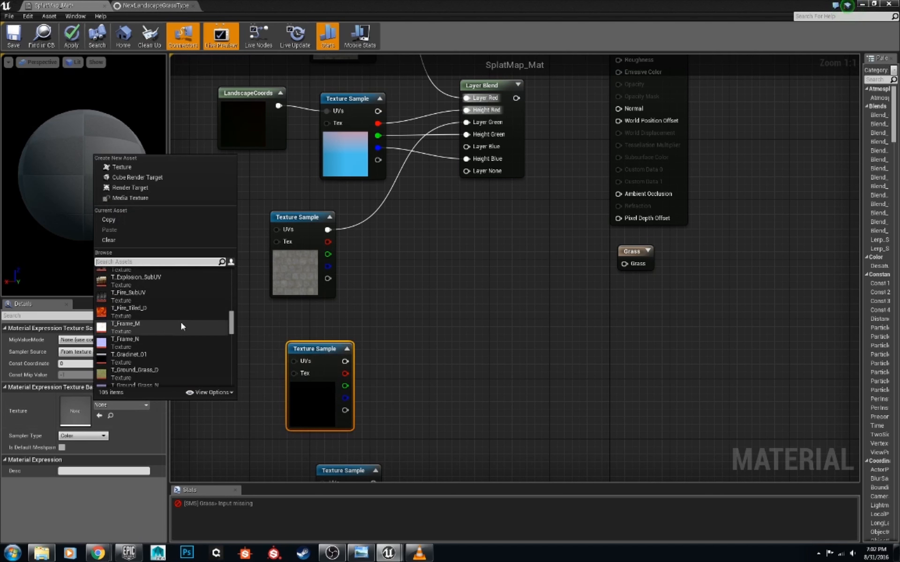
click(162, 367)
drag(345, 361, 466, 146)
- Assign the T_Rock_Basalt_D texture to the lowest Texture Sample node
right_drag(457, 297, 464, 198)
click(346, 410)
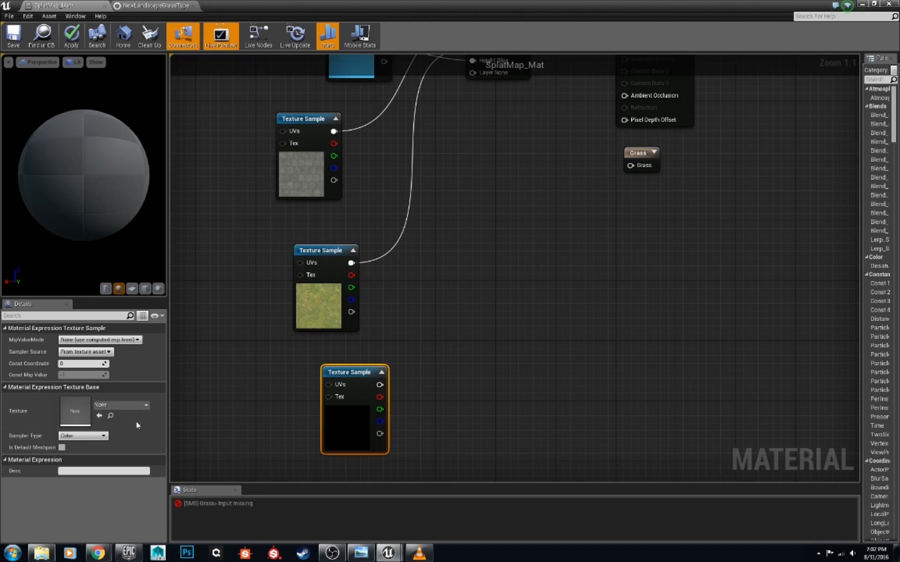
click(122, 405)
scroll(175, 322, down, 8)
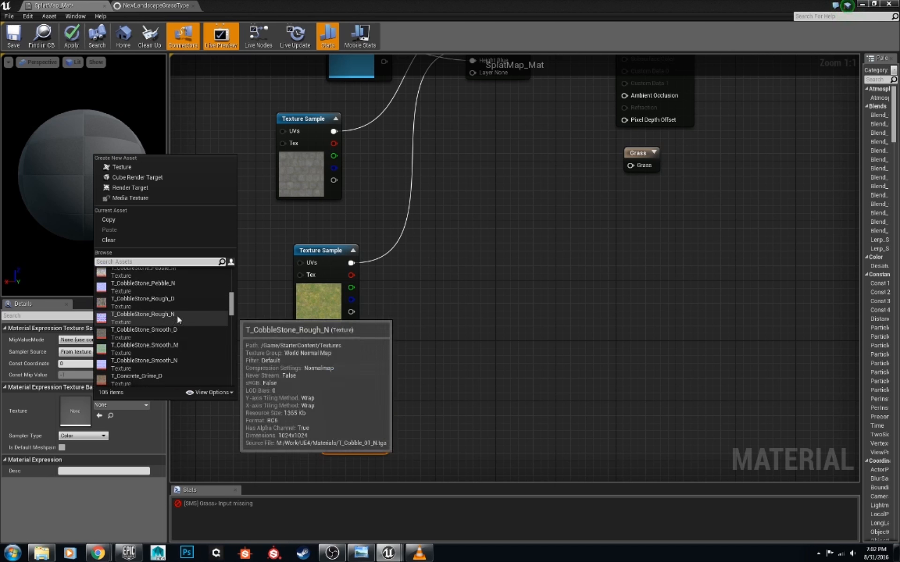
scroll(176, 314, down, 10)
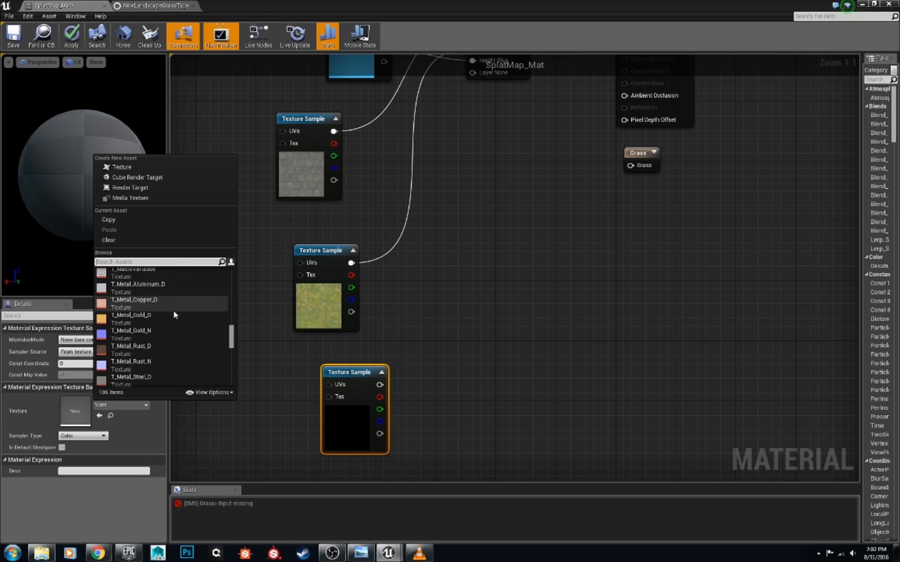
click(174, 336)
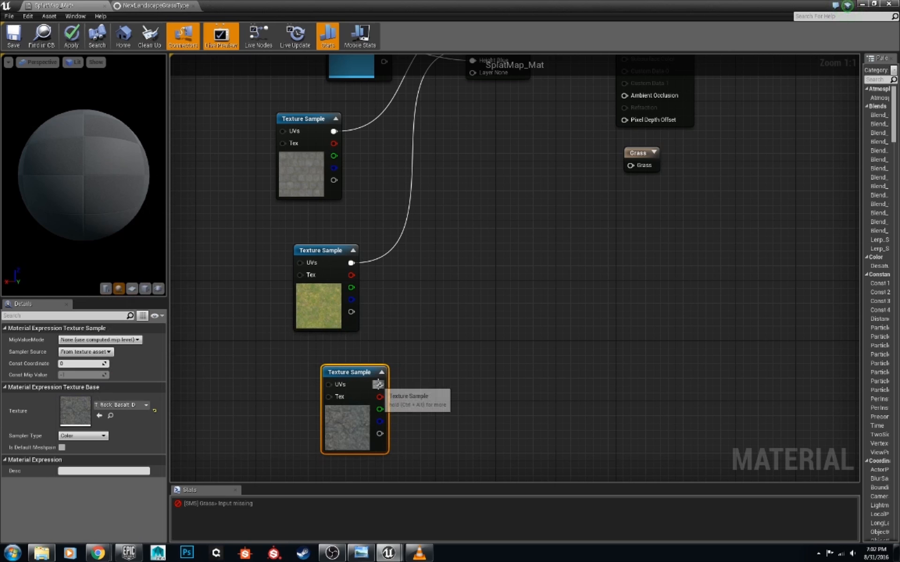
- Connect the basalt sample's color output to Layer None and move the SplatMap_Mat and Grass nodes farther from the Layer Blend node
drag(379, 385, 475, 221)
right_drag(473, 287, 547, 373)
right_drag(721, 227, 514, 211)
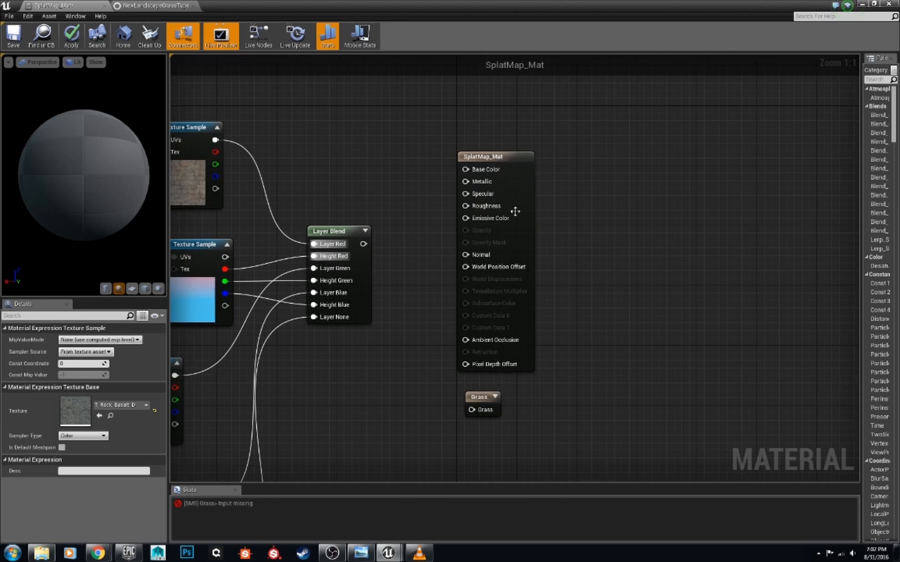
drag(466, 141, 562, 140)
drag(472, 393, 585, 394)
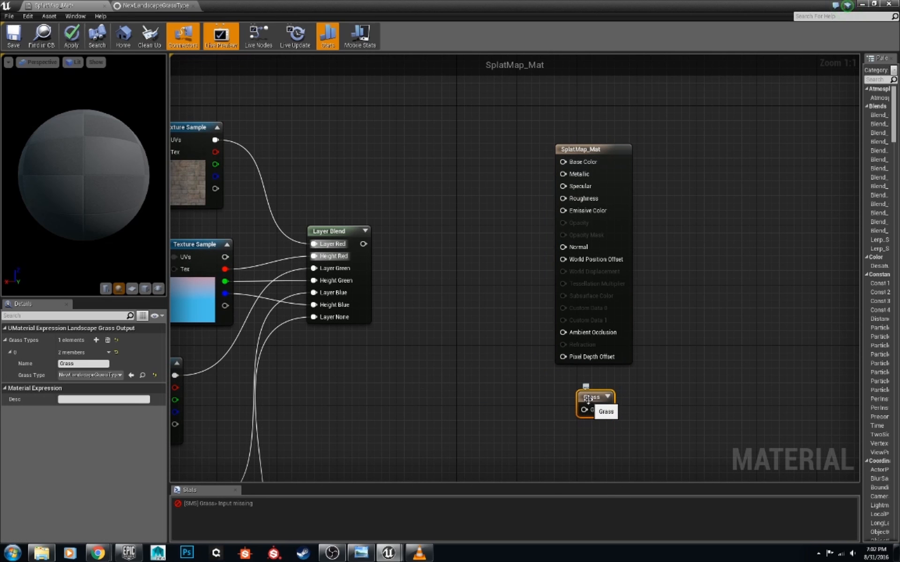
click(413, 372)
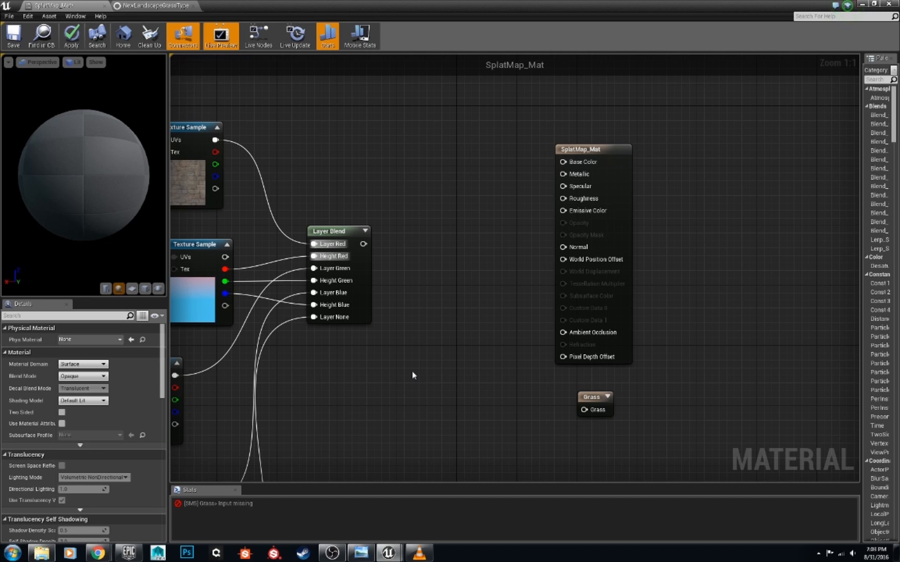
right_drag(415, 336, 459, 344)
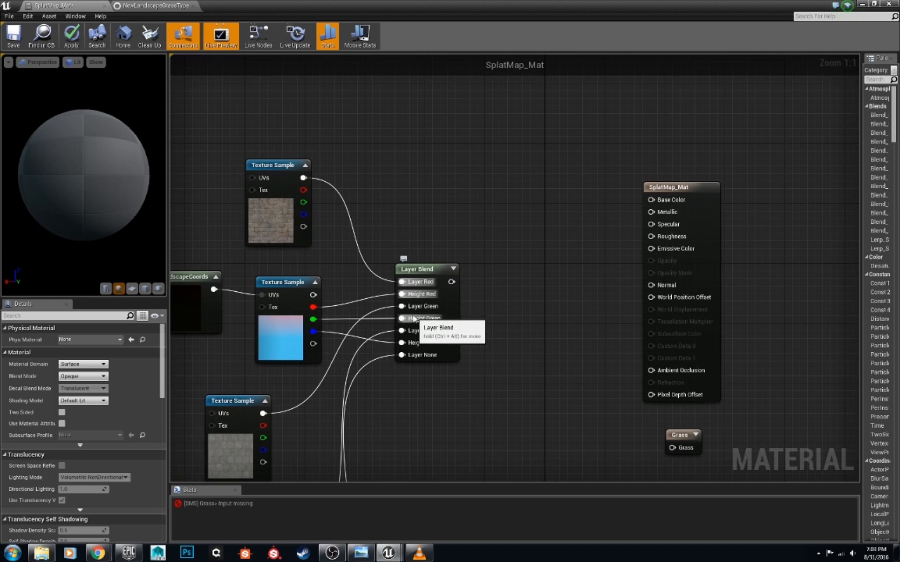
right_drag(528, 295, 436, 280)
drag(553, 195, 618, 194)
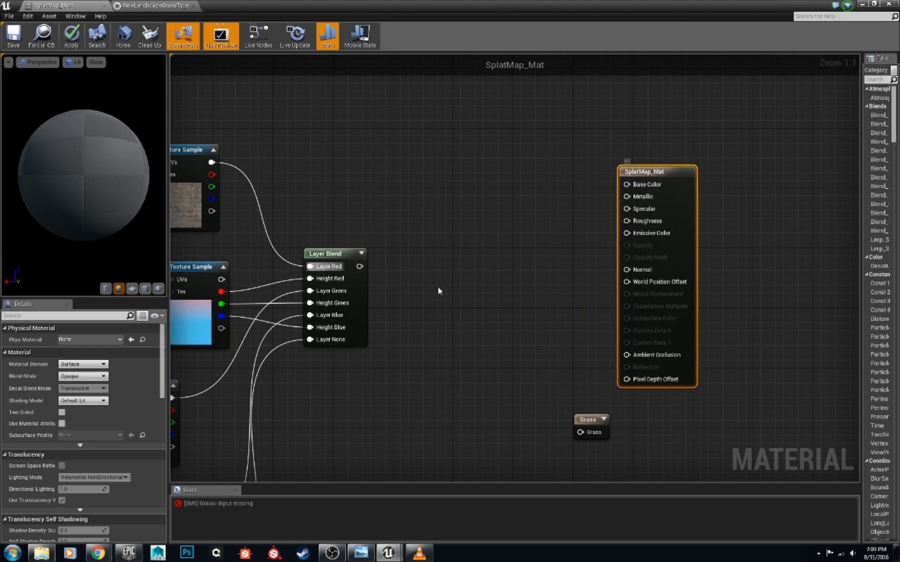
- Preview the Layer Blend node on the cube mesh, briefly unlinking LandscapeCoords from the splat map's UVs to compare the result
right_drag(372, 267, 470, 249)
right_click(444, 242)
click(445, 241)
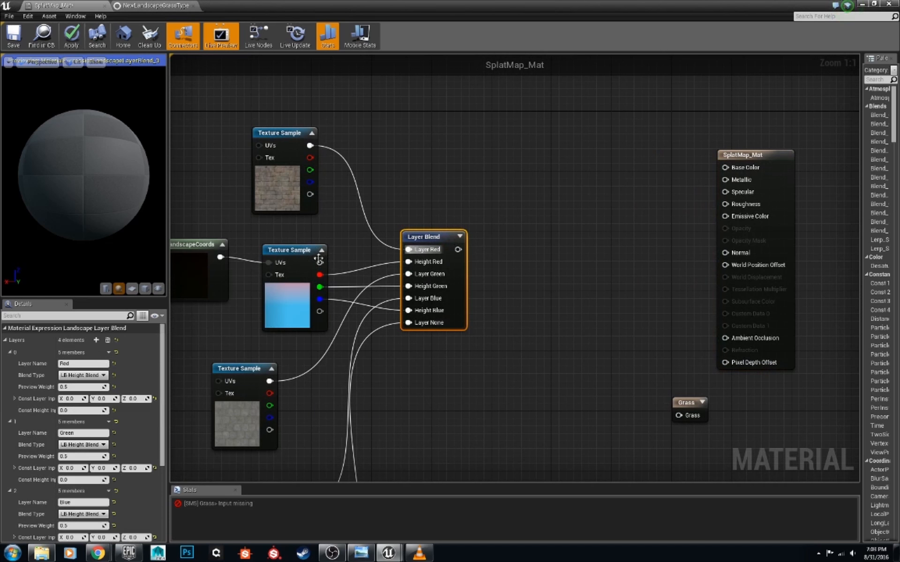
right_drag(339, 250, 483, 243)
drag(332, 288, 320, 289)
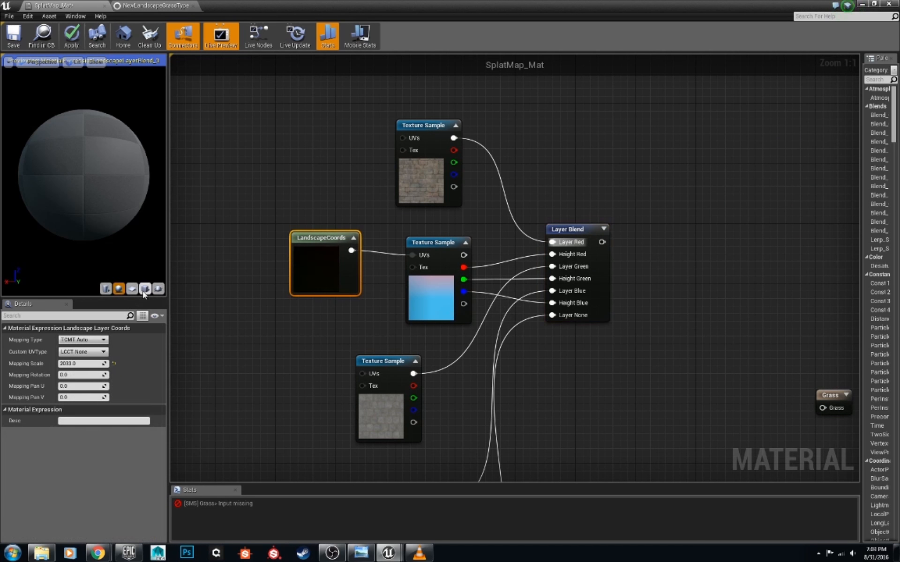
scroll(87, 227, down, 5)
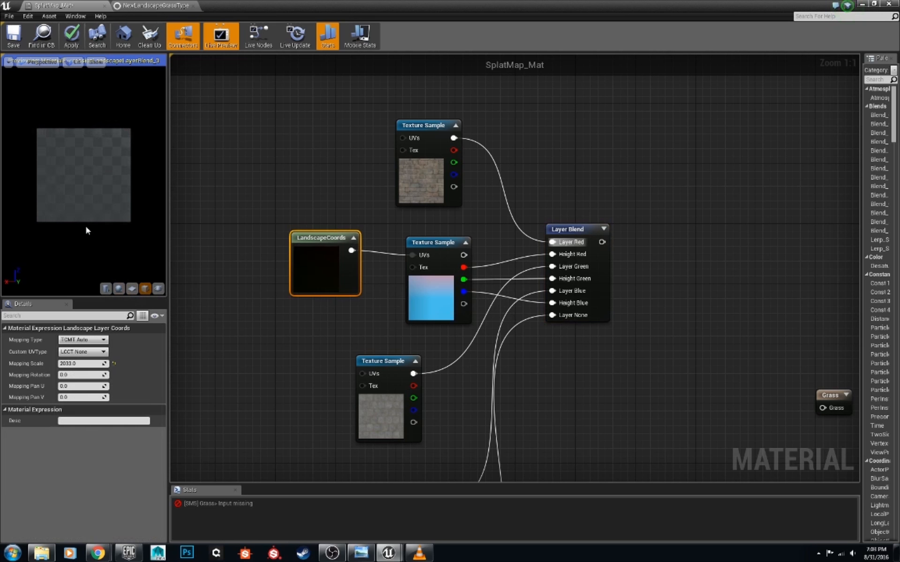
alt+click(351, 250)
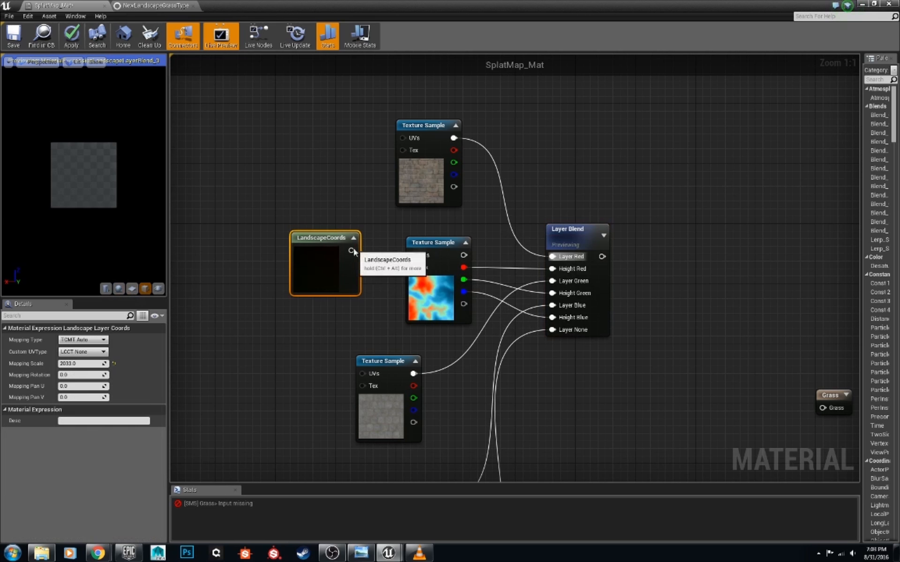
drag(351, 250, 412, 255)
- Connect the Layer Blend output to the Grass node's Grass input
right_drag(614, 300, 428, 271)
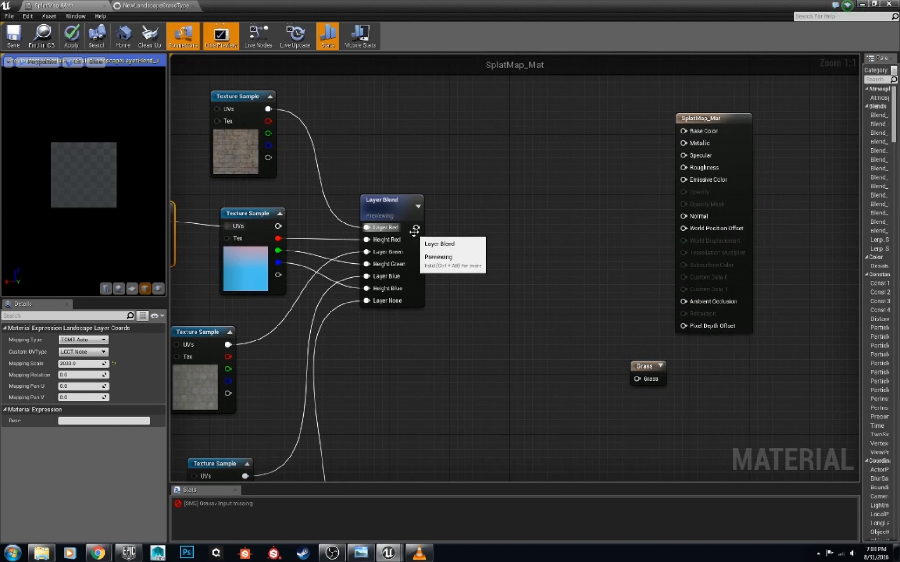
drag(416, 228, 638, 379)
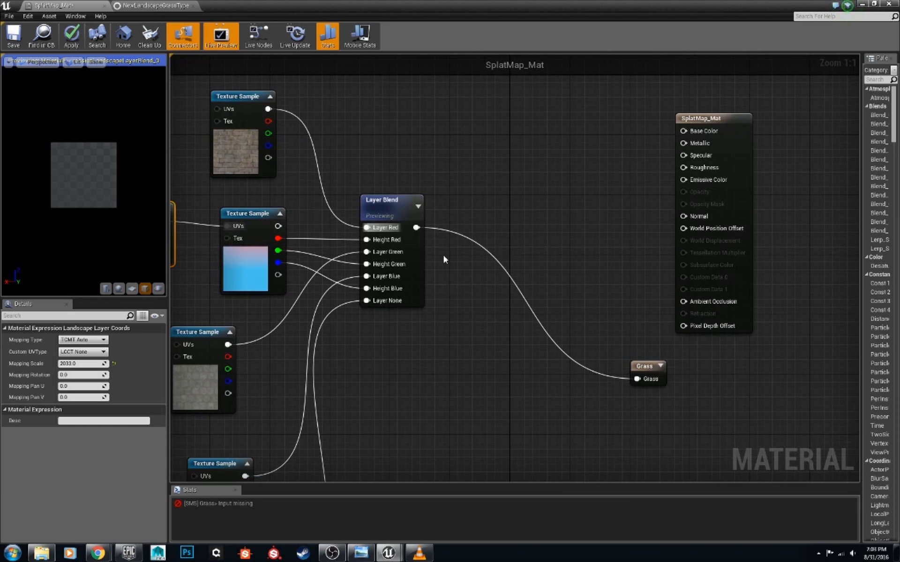
- Widen the preview viewport and examine how the texture layers blend on the cube
scroll(78, 188, up, 5)
scroll(78, 187, down, 4)
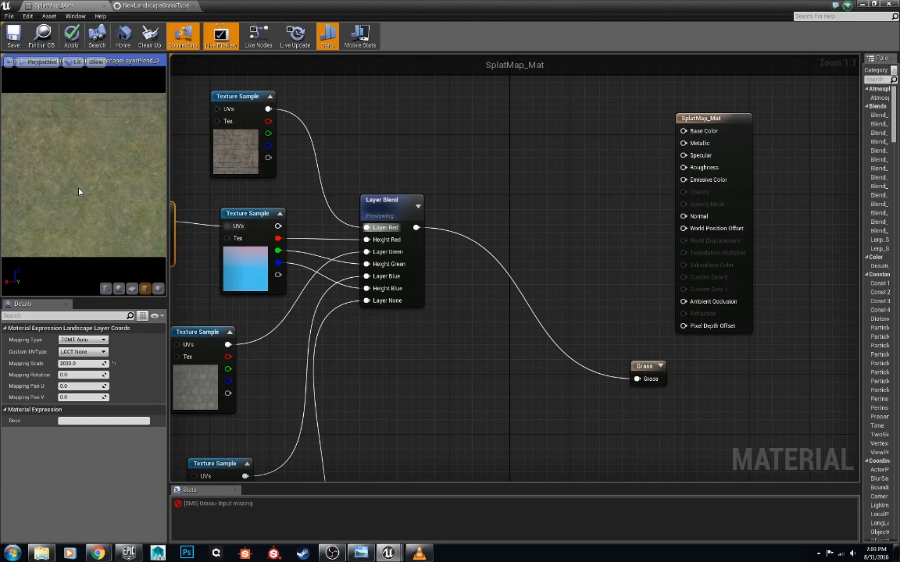
drag(169, 195, 259, 195)
scroll(134, 188, up, 4)
scroll(134, 189, down, 4)
right_drag(310, 243, 397, 272)
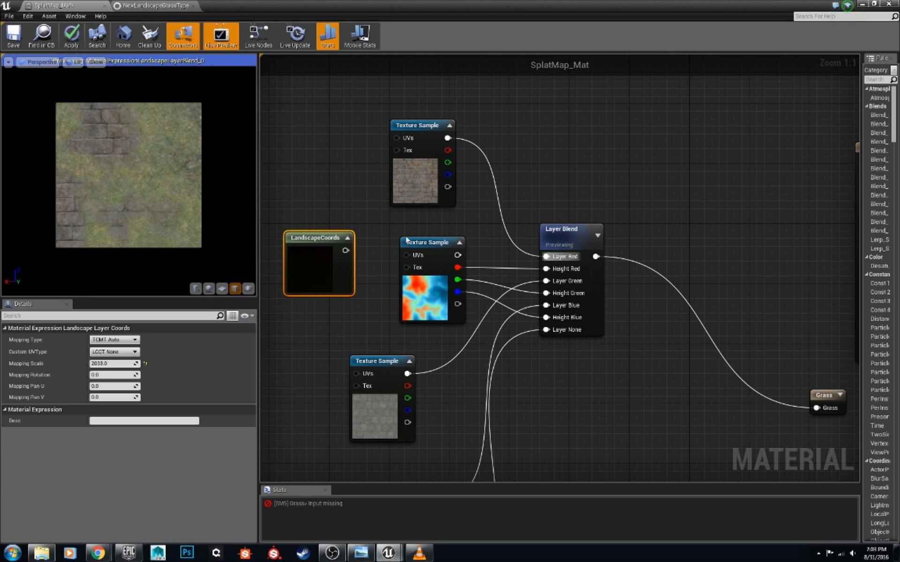
right_drag(394, 240, 367, 249)
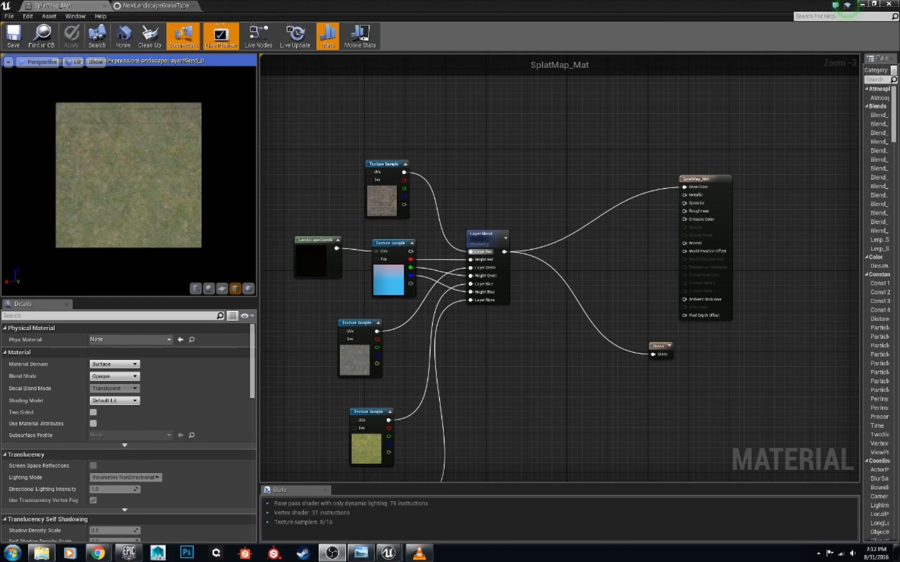
- Save the SplatMap_Mat material and return to the level editor
right_drag(656, 241, 659, 110)
right_drag(577, 138, 527, 229)
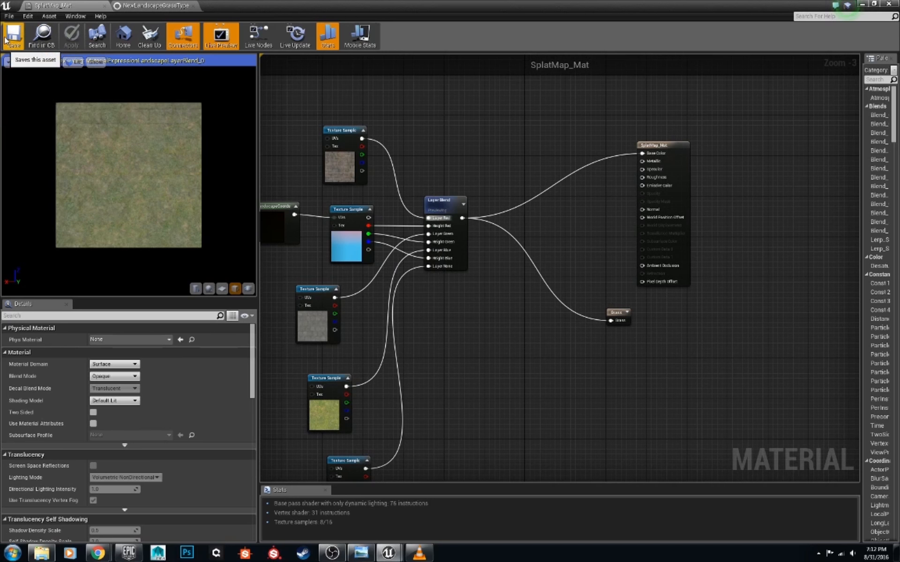
click(888, 3)
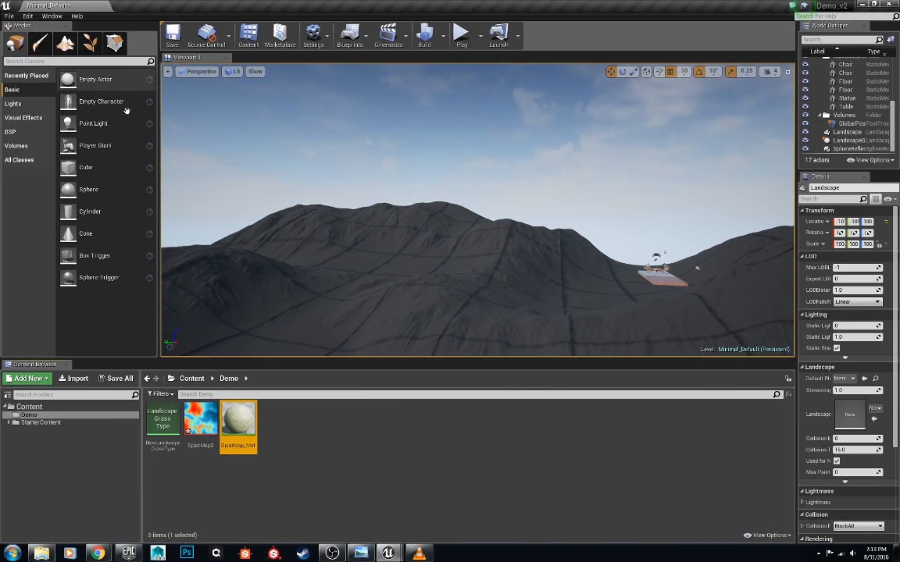
- Select the landscape in the level and assign SplatMap_Mat as its landscape material
click(367, 253)
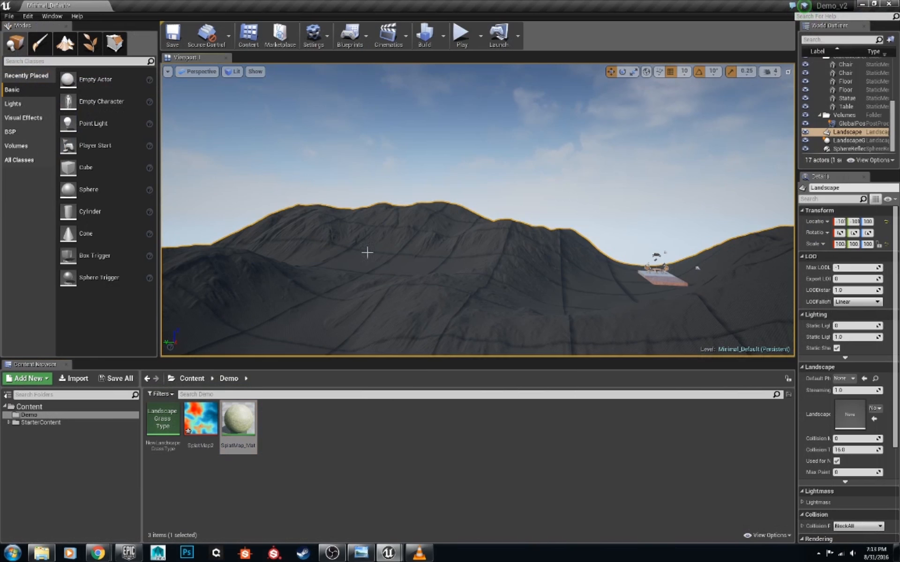
click(874, 408)
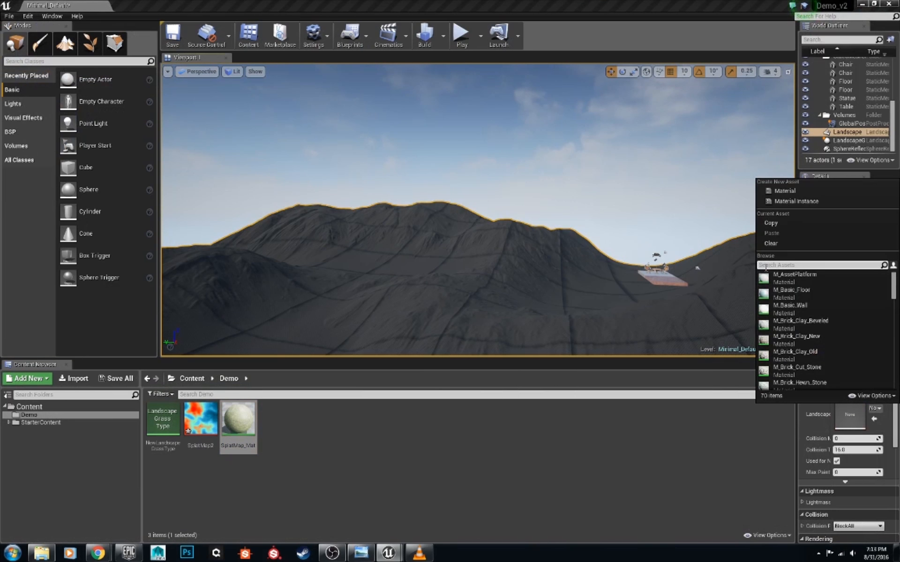
text(splaty)
click(793, 279)
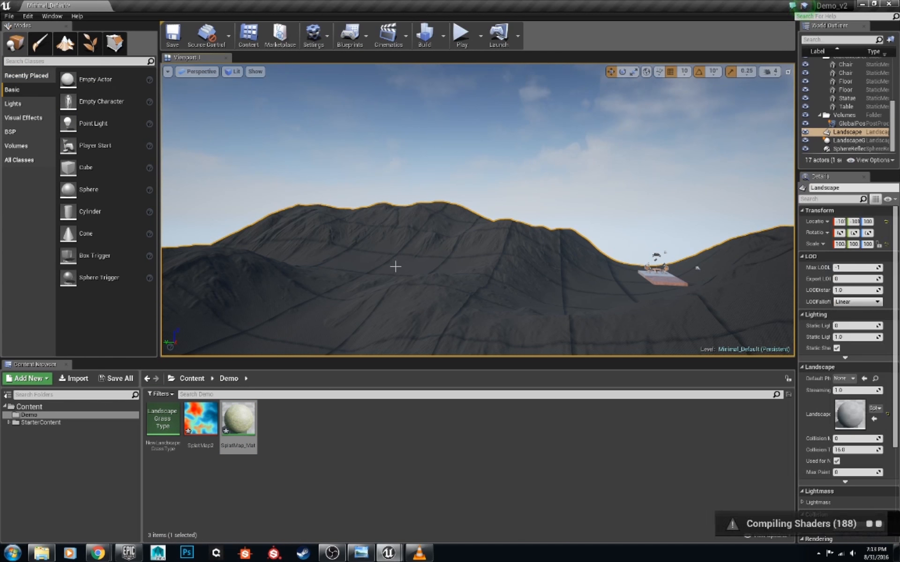
- Raise the camera speed to 8 and fly over the landscape to examine the blended material and the scattered grass-type meshes
key(f)
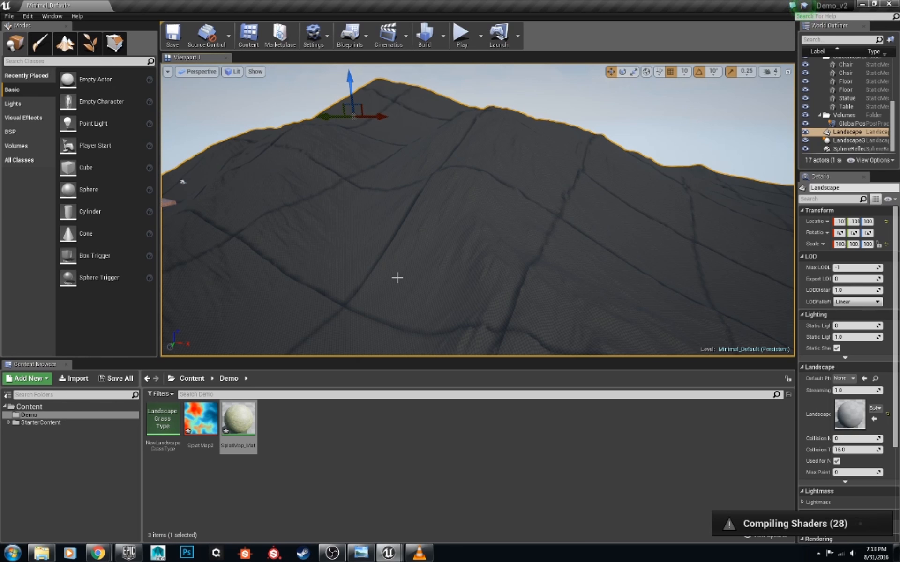
right_drag(397, 275, 364, 245)
right_drag(429, 271, 281, 347)
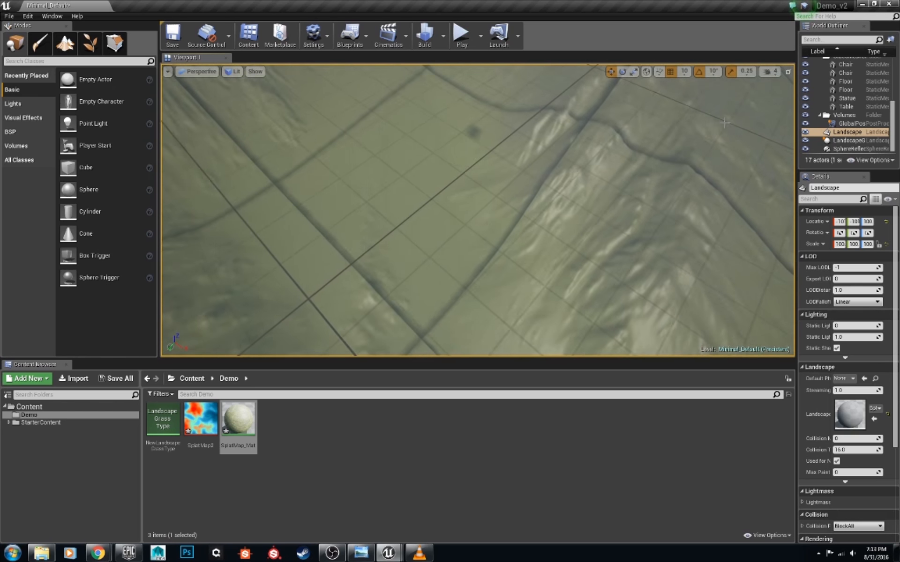
click(769, 71)
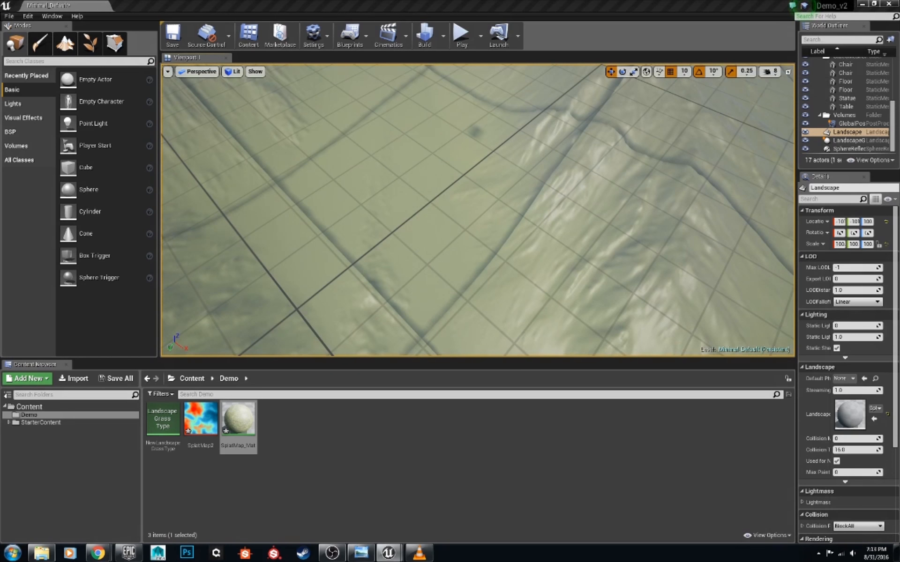
key(w)
right_drag(477, 210, 632, 103)
key(s)
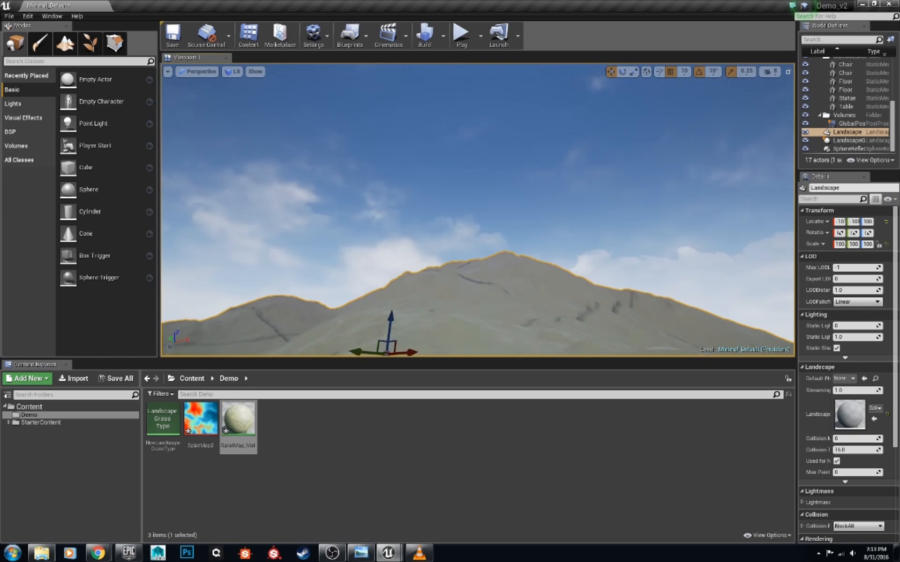
right_drag(515, 159, 295, 234)
key(w)
key(w)
key(s)
key(w)
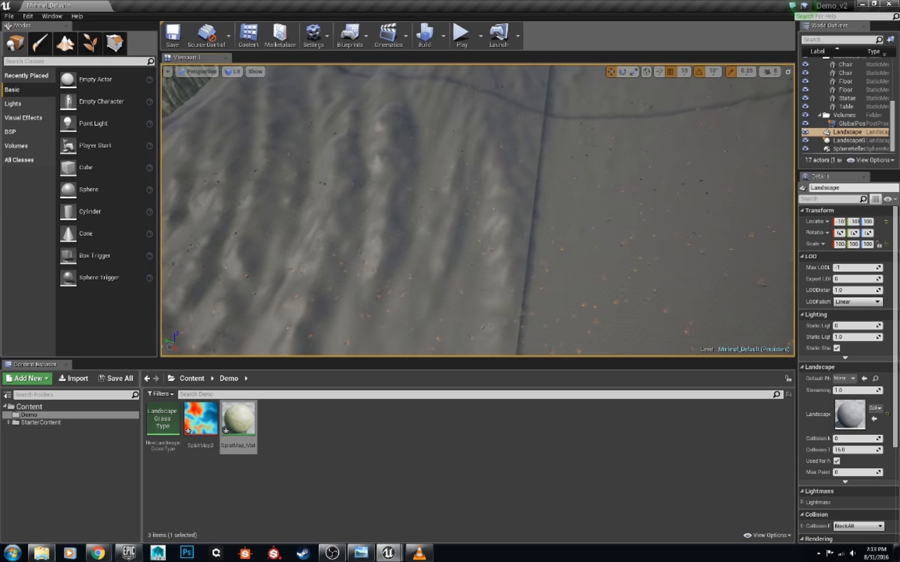
key(w)
right_drag(689, 234, 643, 150)
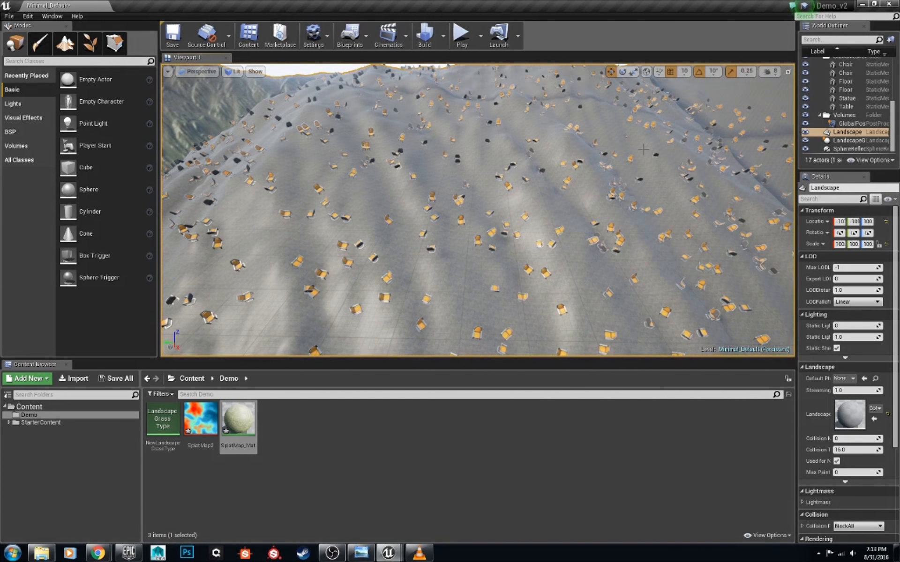
- Open SplatMap_Mat for editing again and move the Grass and SplatMap_Mat nodes away from the Layer Blend to make room
double_click(238, 423)
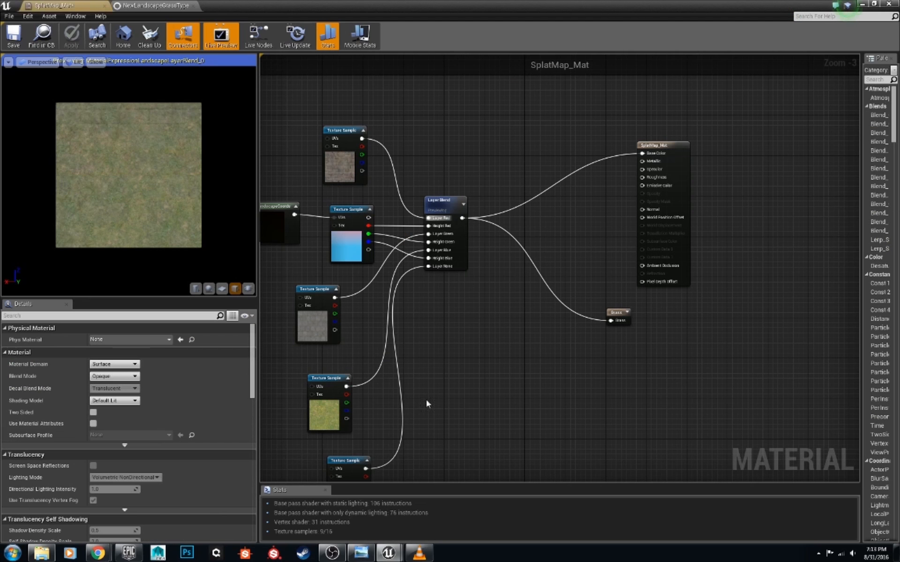
drag(617, 312, 658, 312)
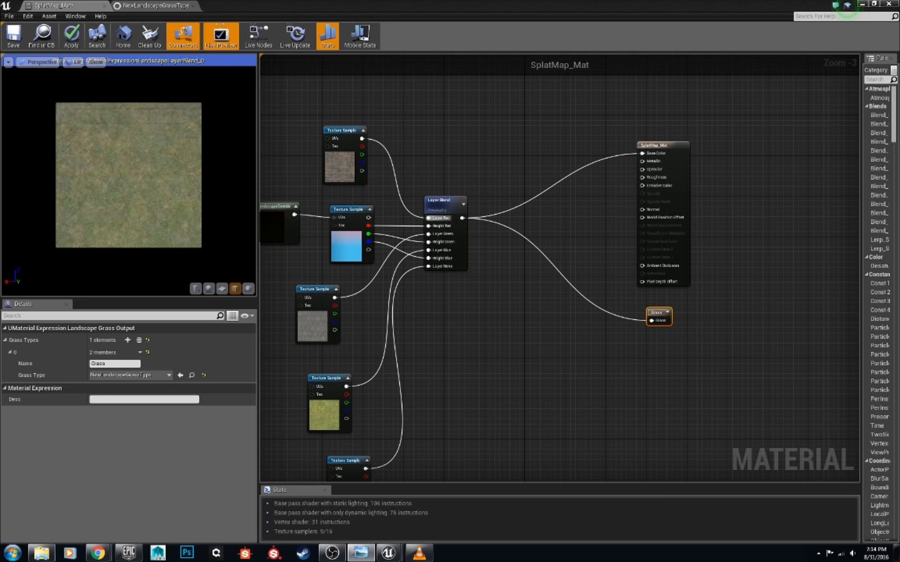
right_click(534, 249)
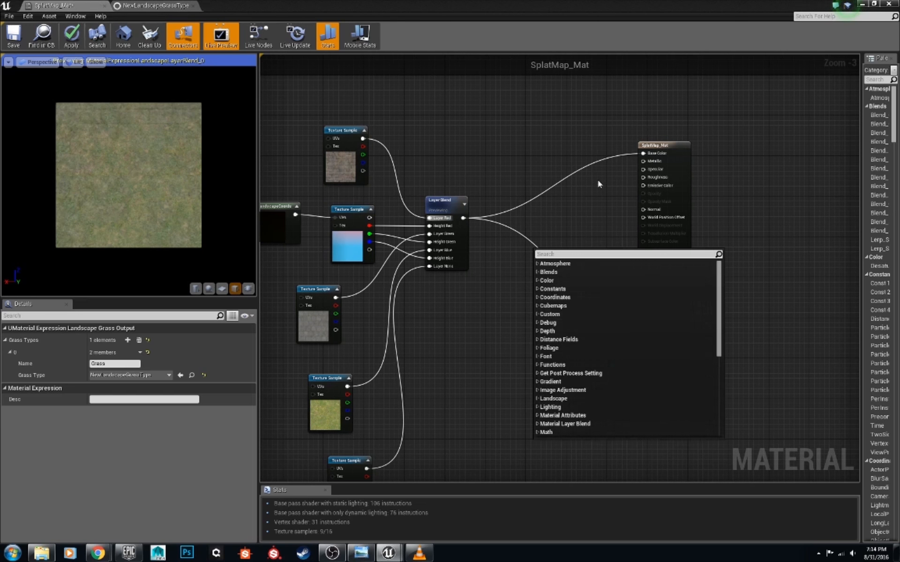
right_drag(629, 164, 604, 237)
drag(655, 216, 743, 199)
right_drag(502, 225, 520, 221)
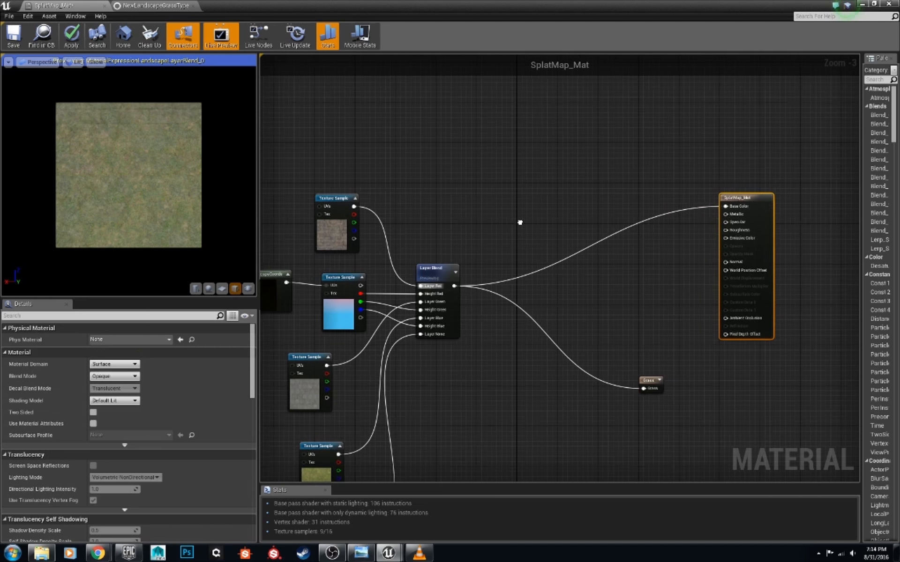
right_drag(435, 311, 520, 311)
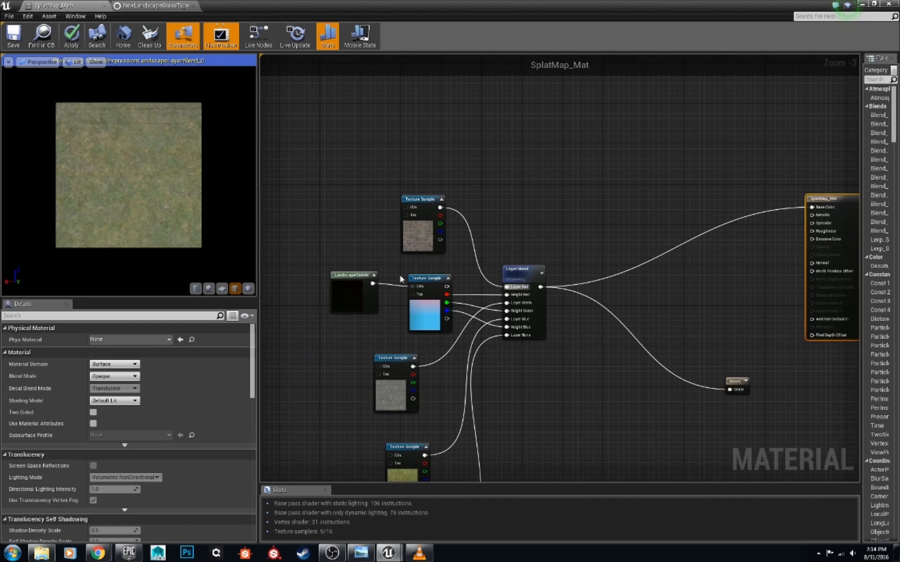
right_drag(586, 271, 519, 270)
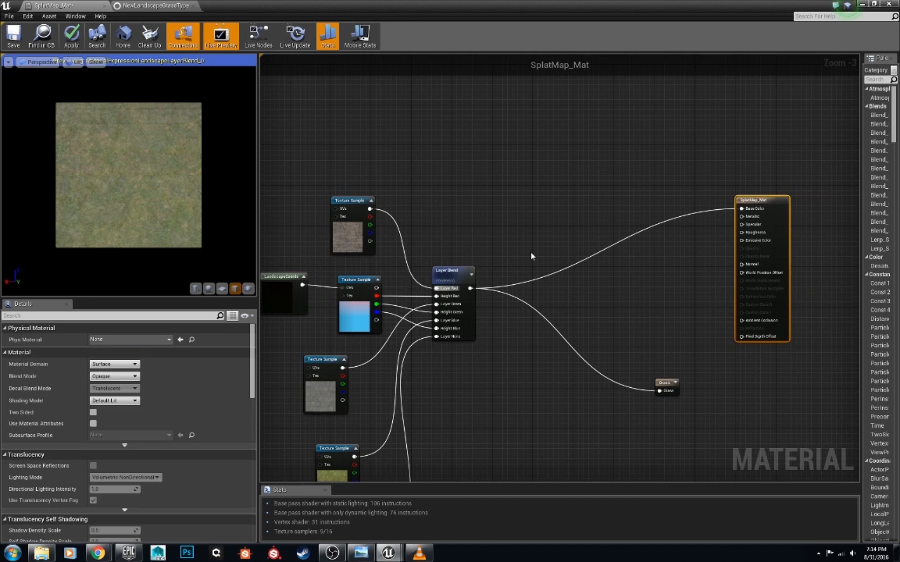
- Add a Multiply node after the Layer Blend and connect the Layer Blend output to its A input
key(m)
click(534, 252)
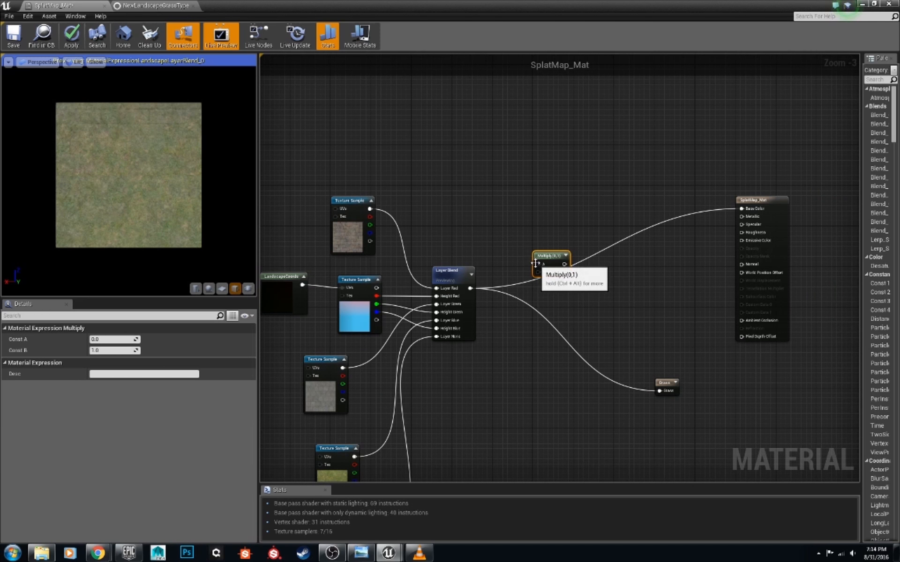
drag(536, 264, 470, 289)
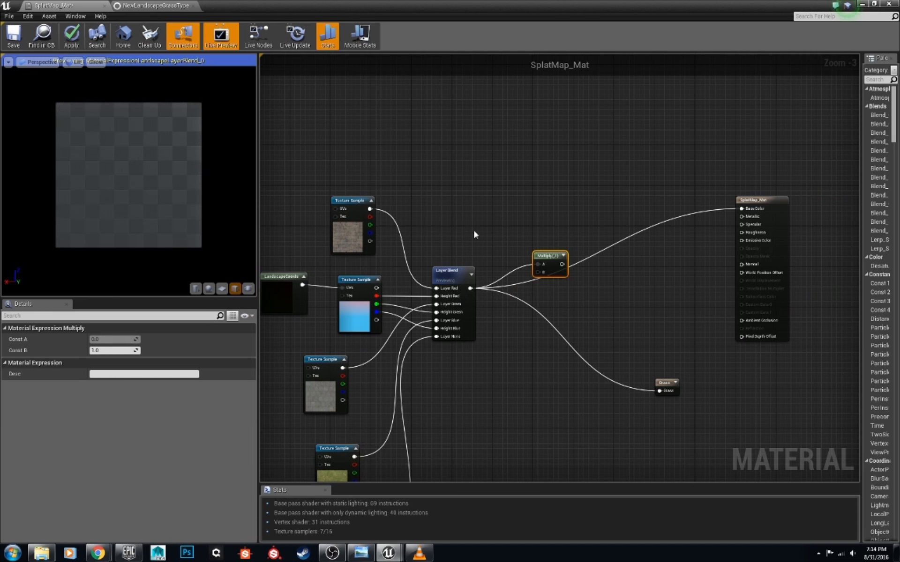
- Add a Constant node, connect it to the Multiply node's B input, and convert it to a parameter
key(1)
click(471, 216)
drag(482, 224, 538, 265)
right_click(478, 218)
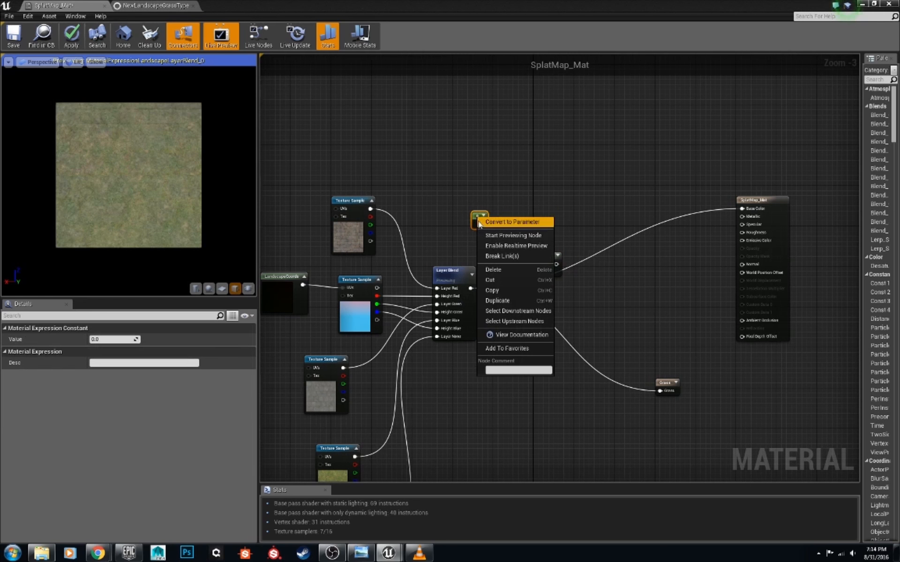
click(486, 223)
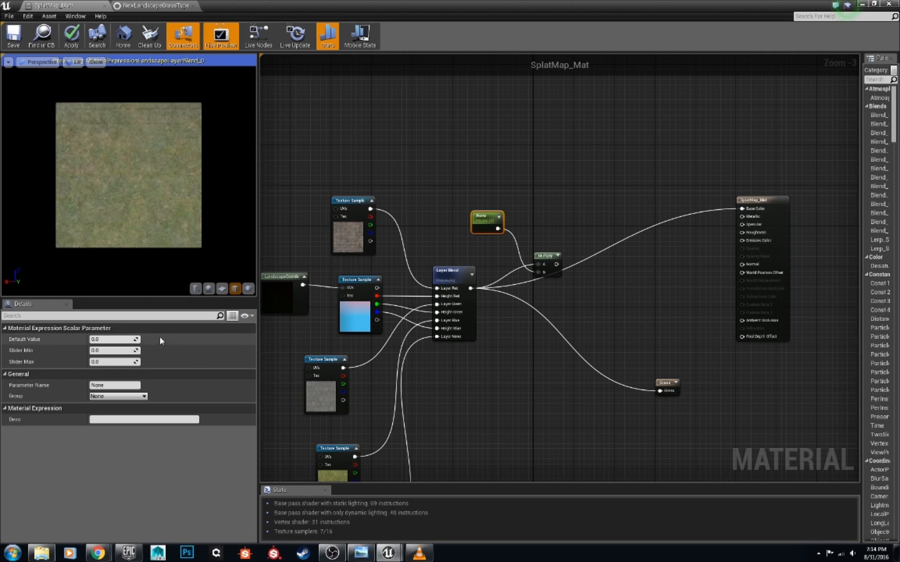
- Set the scalar parameter's default value to 6
click(122, 337)
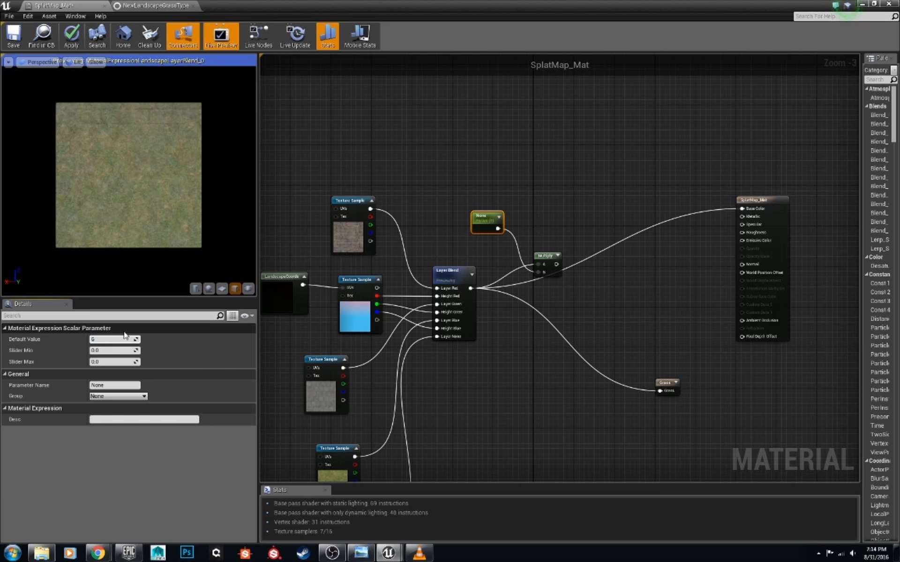
key(Return)
right_drag(424, 313, 331, 347)
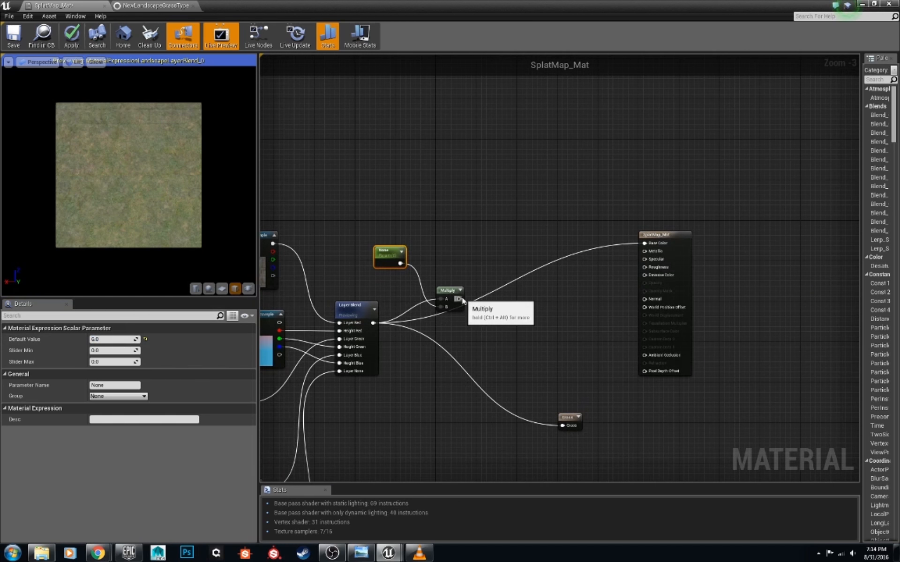
right_drag(458, 299, 490, 337)
- Disconnect LandscapeCoords from the splat map Texture Sample's UVs and preview the Multiply node
alt+click(360, 305)
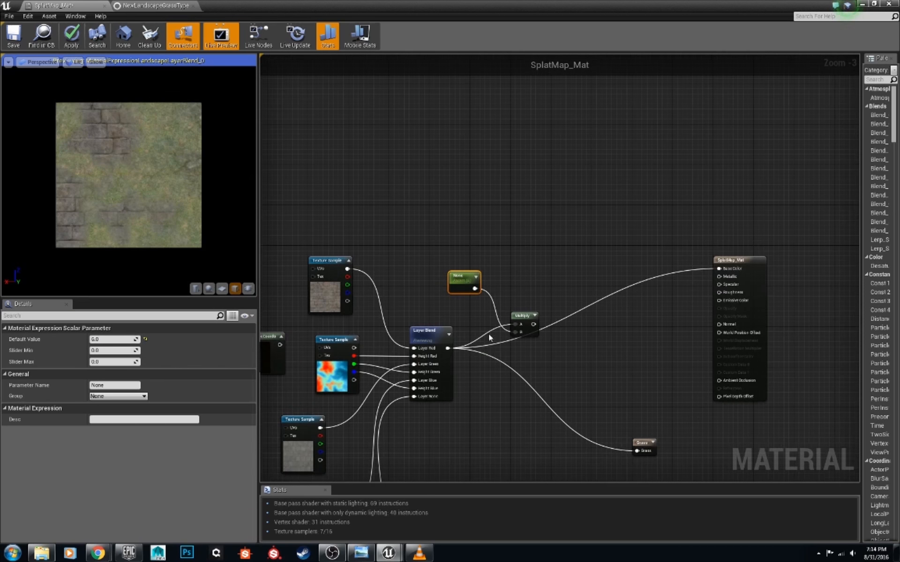
scroll(490, 336, up, 2)
right_click(418, 326)
click(449, 331)
right_click(534, 313)
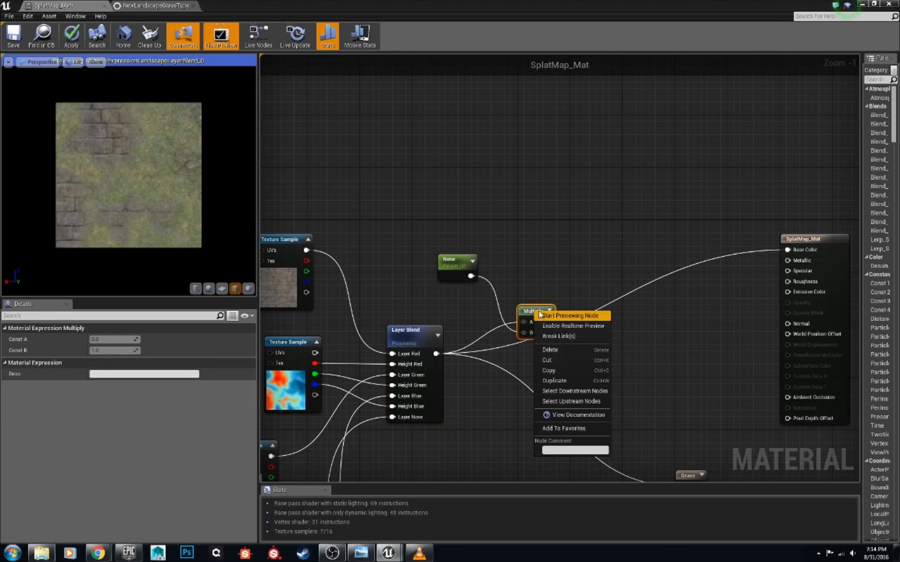
click(557, 317)
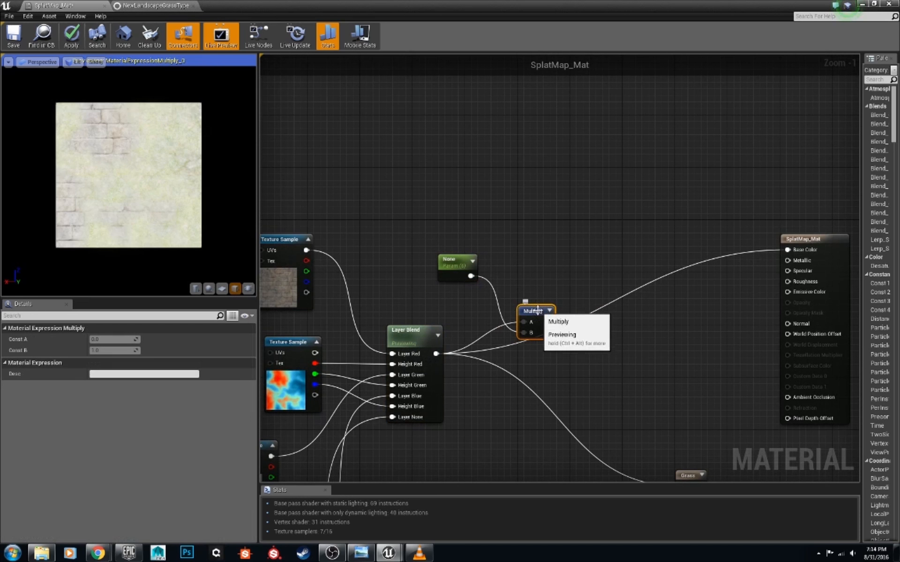
- Add a Clamp node fed by the Multiply output and move the SplatMap_Mat node farther away to make room
right_drag(604, 305, 587, 297)
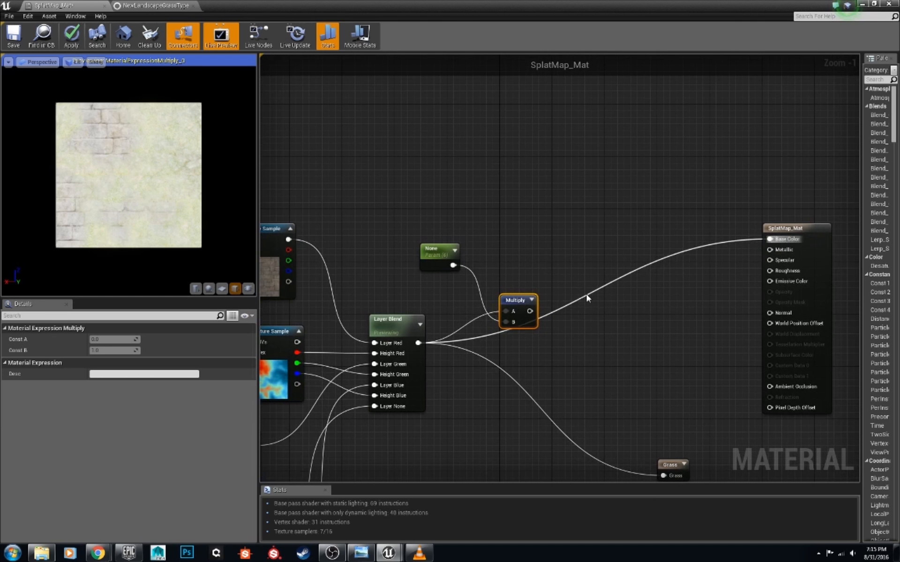
drag(530, 311, 586, 314)
text(clamp)
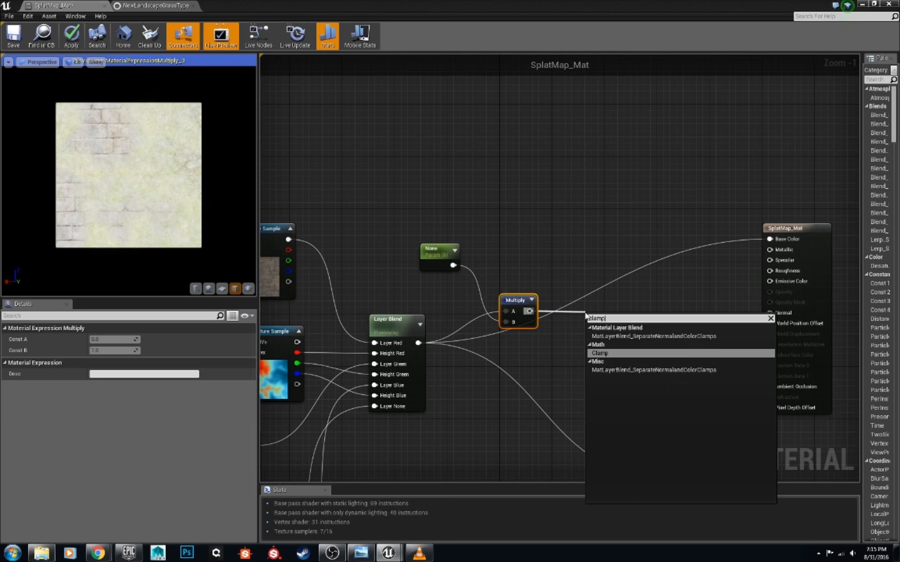
key(Return)
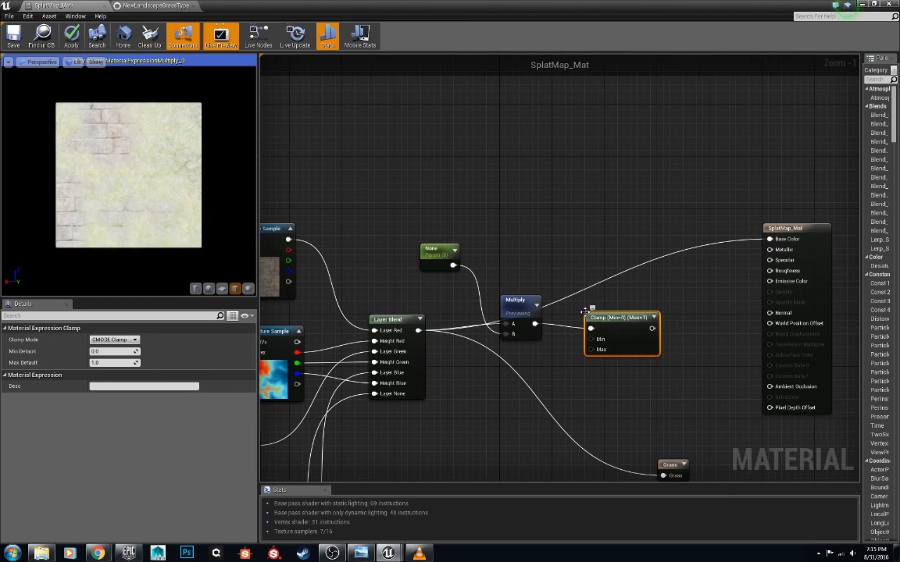
right_drag(660, 333, 567, 315)
drag(675, 217, 740, 222)
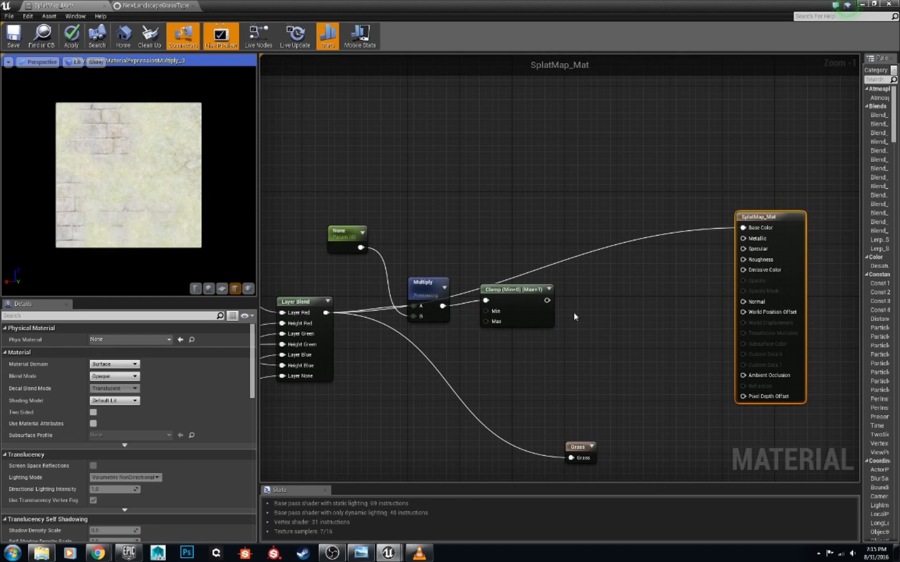
- Add a CheapContrast node fed by the Clamp output, preview it, and place it beside the Clamp
drag(547, 300, 619, 320)
text(c)
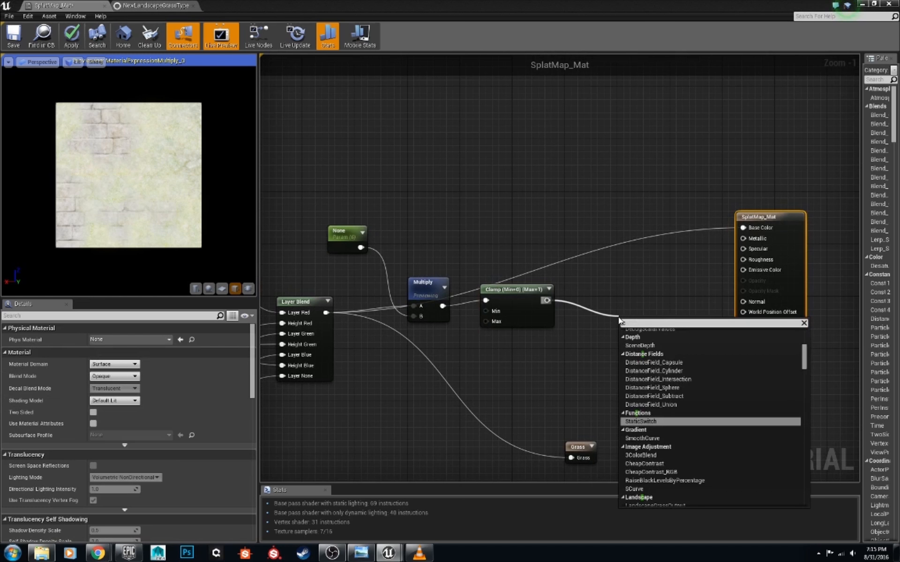
text(heap)
key(Up)
key(Up)
key(Up)
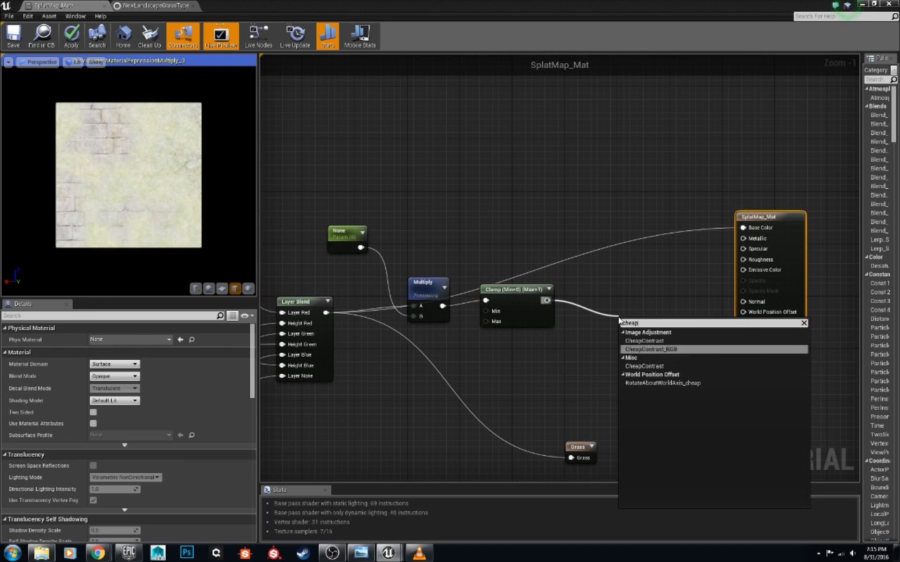
key(Return)
right_click(621, 324)
click(644, 328)
drag(651, 323, 625, 311)
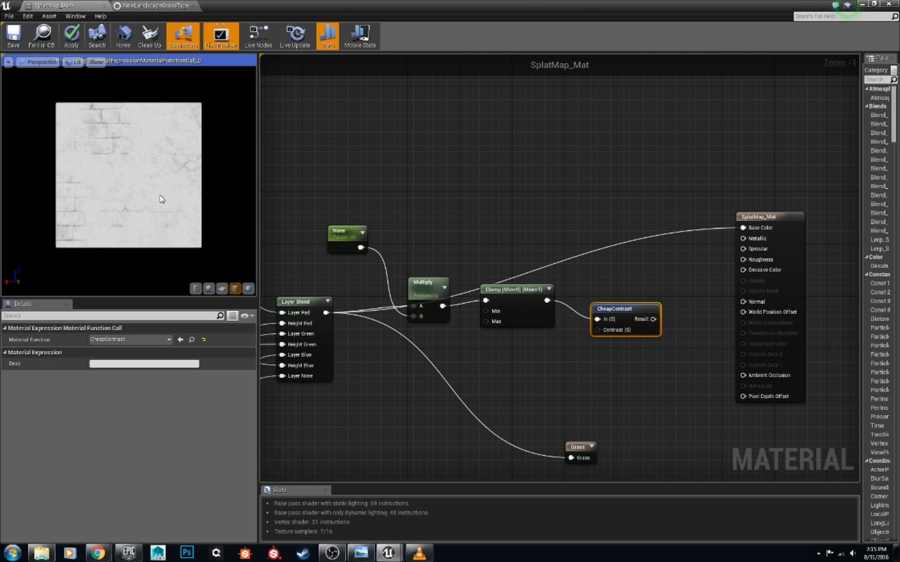
- Move the SplatMap_Mat node farther out and add a Subtract node between it and CheapContrast
right_drag(679, 317, 550, 282)
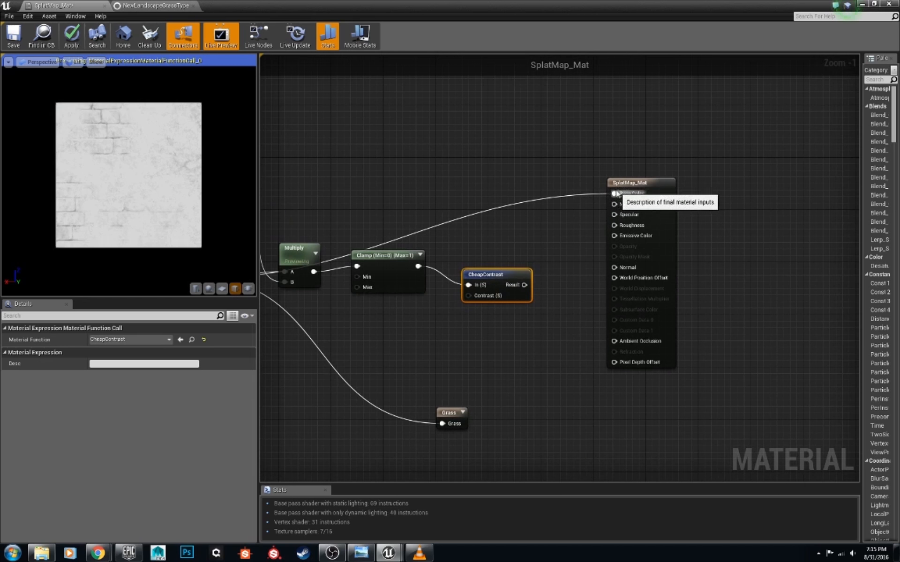
drag(613, 189, 678, 189)
right_drag(500, 260, 544, 250)
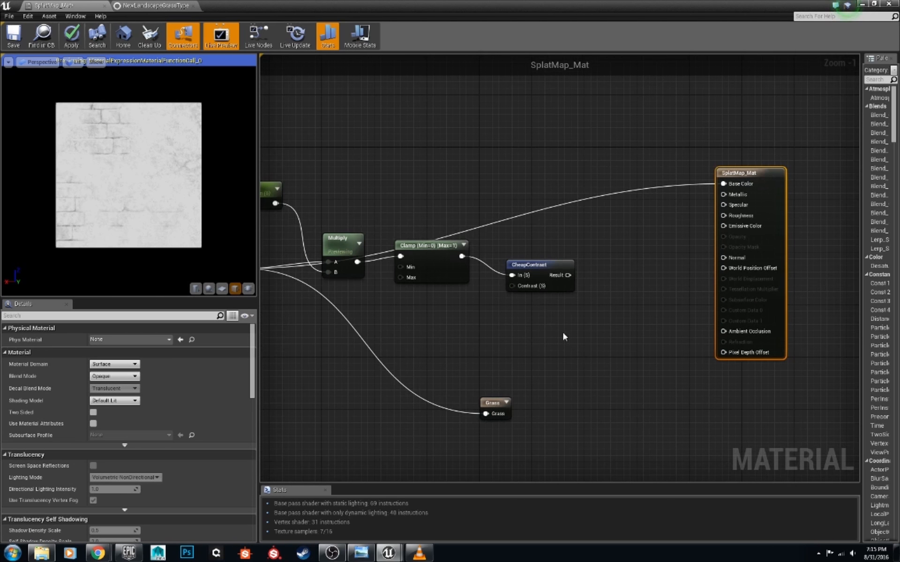
right_drag(552, 327, 605, 356)
right_click(605, 357)
text(subtract)
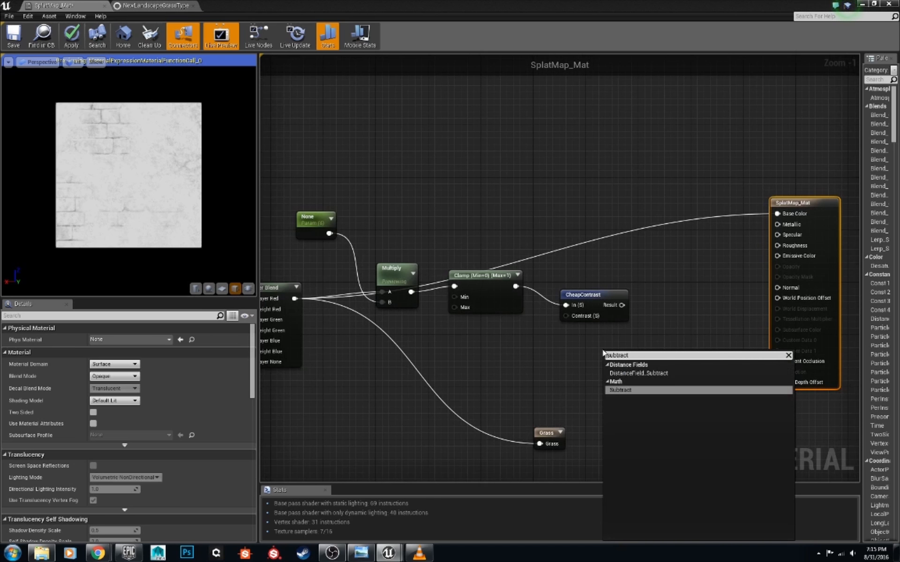
key(Return)
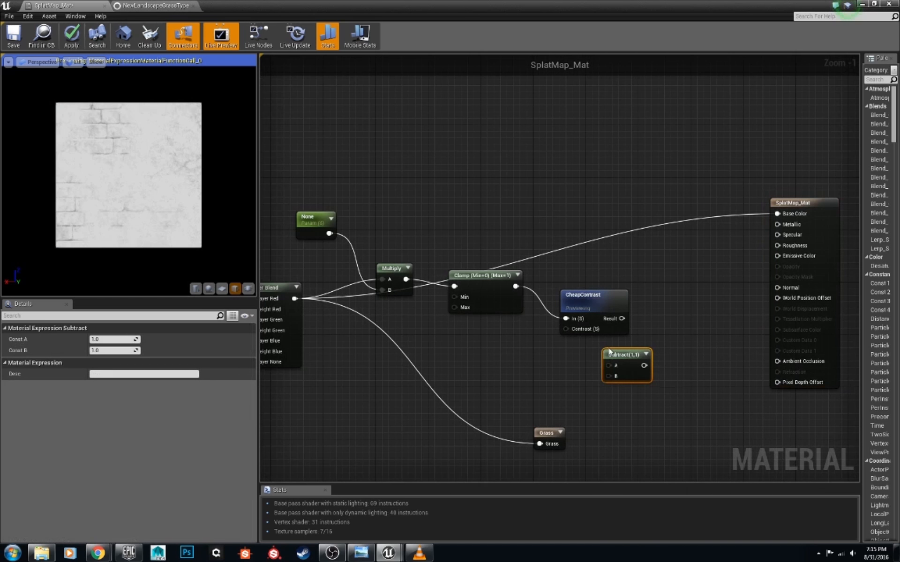
drag(609, 360, 668, 360)
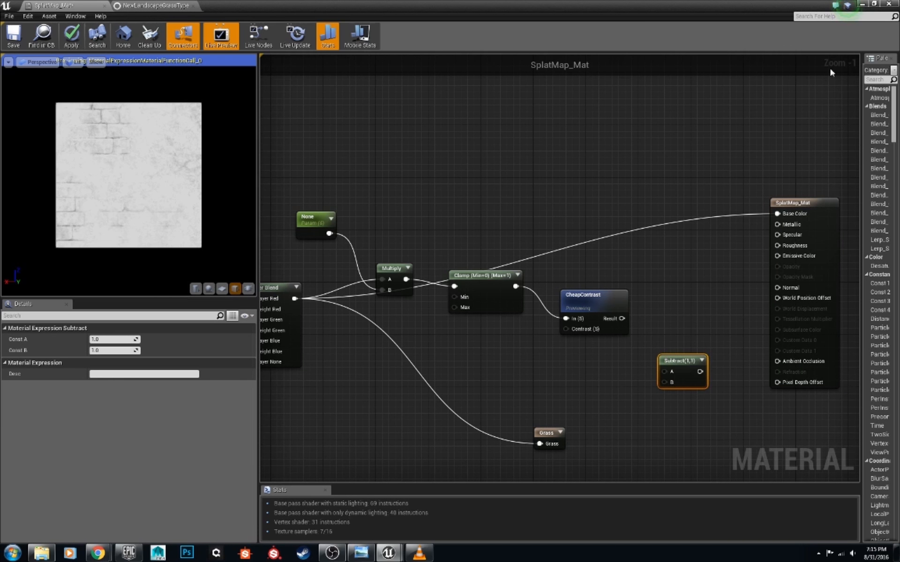
- Switch to the level viewport, fly over the landscape to examine where the chair meshes spawn, and return to the SplatMap_Mat editor
click(861, 4)
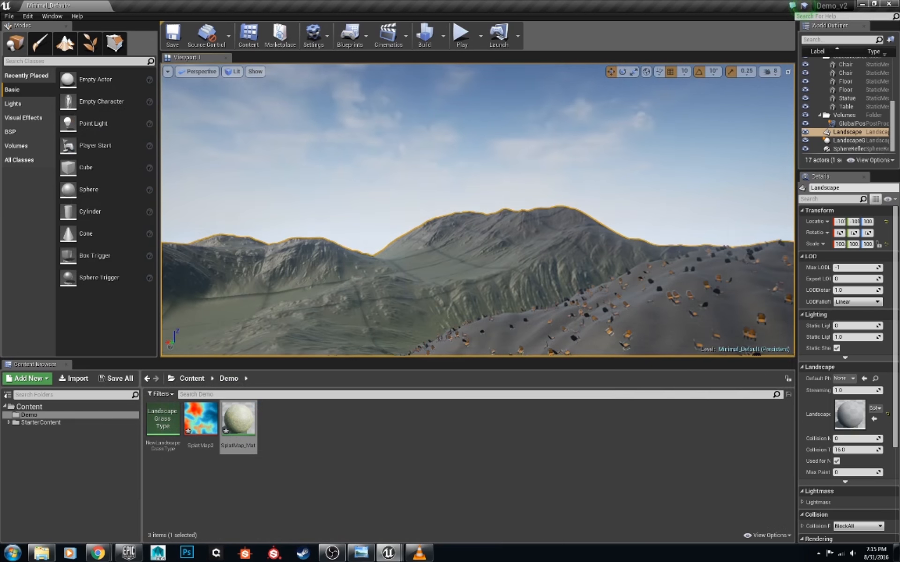
right_drag(478, 210, 264, 197)
key(s)
key(d)
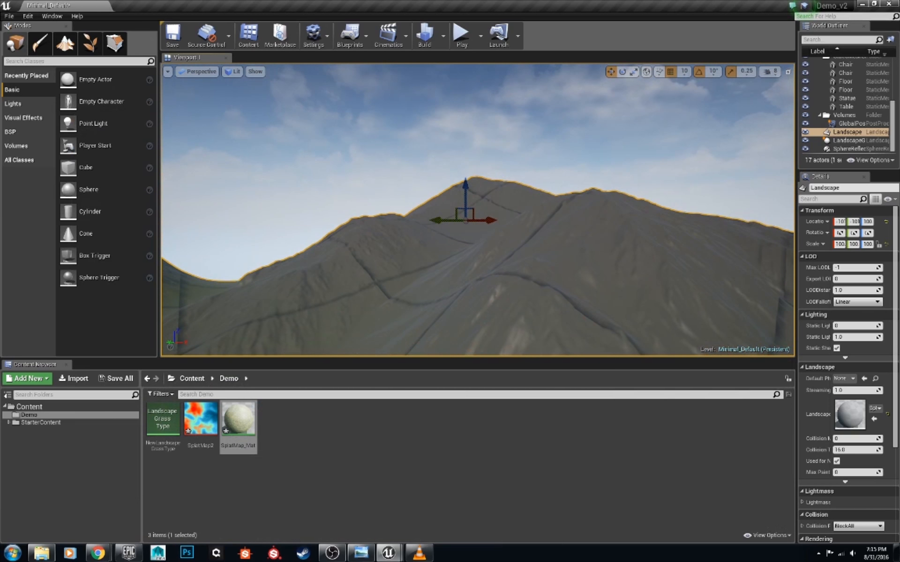
key(a)
key(w)
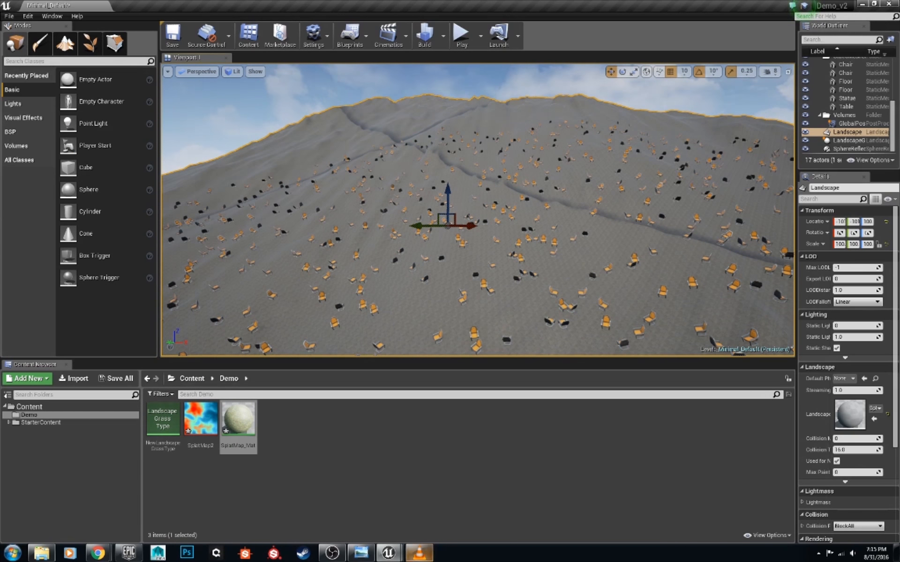
mouse_move(388, 553)
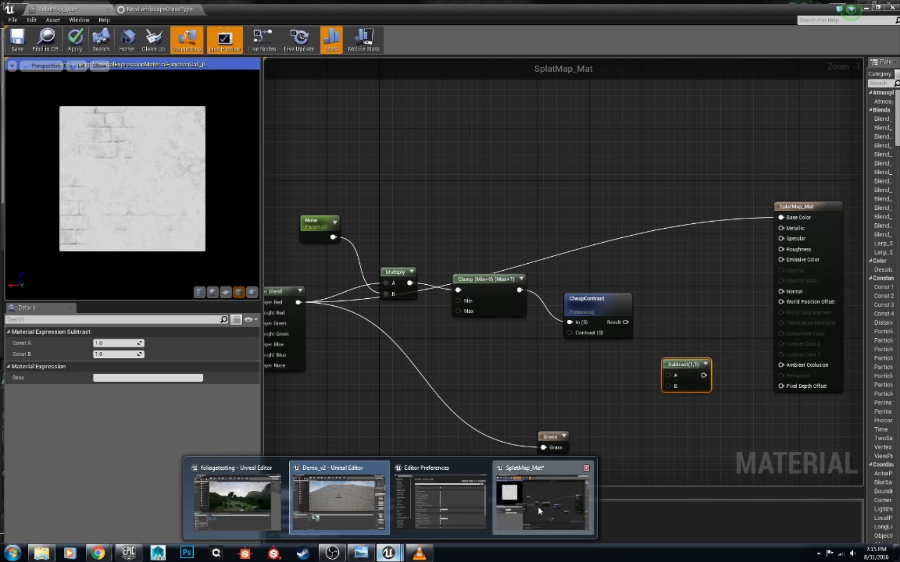
click(537, 504)
- Open the SplatMap2 texture from its Texture Sample, view only its red channel, and return to SplatMap_Mat
right_drag(527, 419, 665, 325)
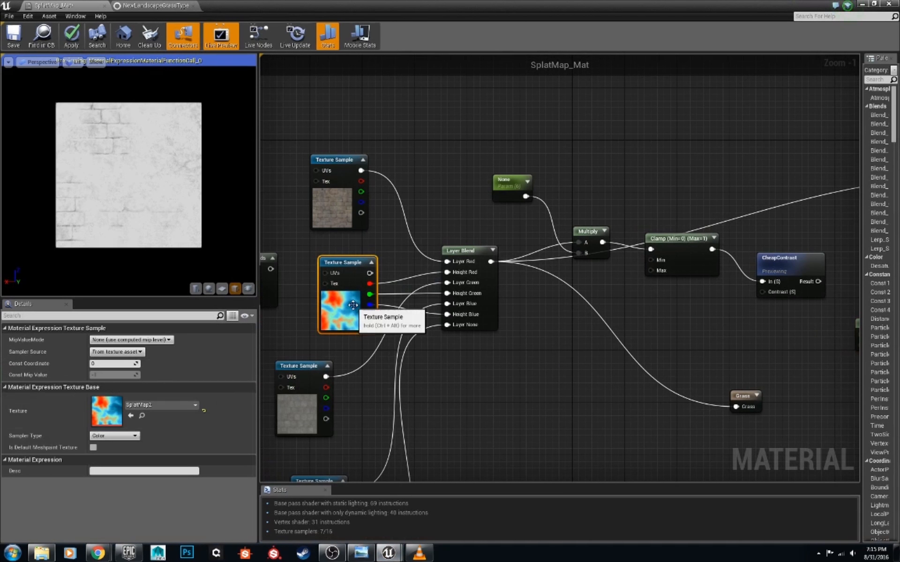
double_click(112, 416)
click(18, 61)
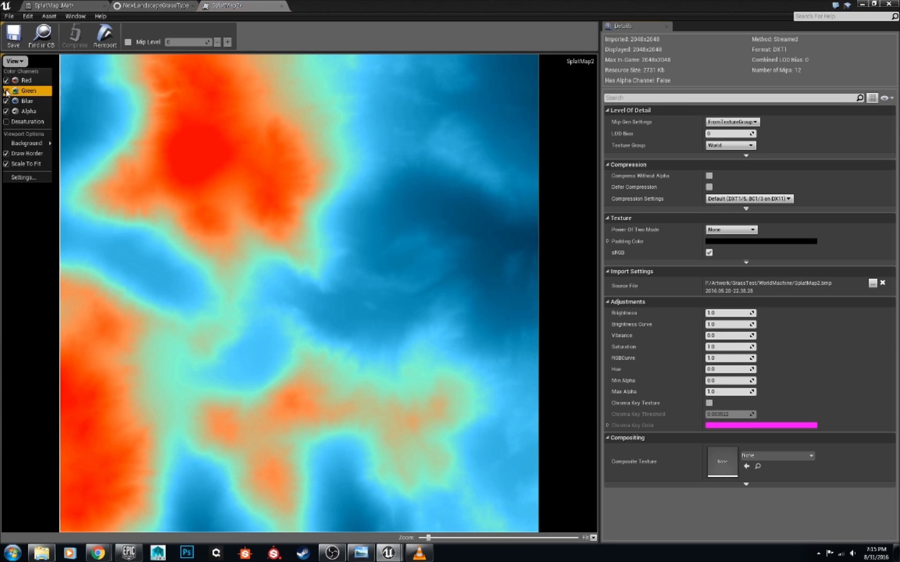
click(6, 90)
click(7, 101)
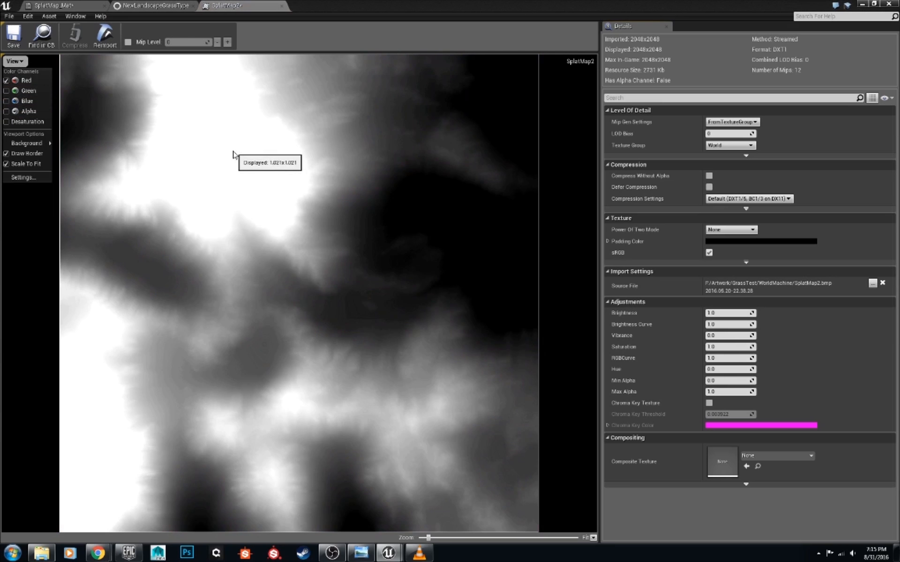
click(155, 5)
click(75, 5)
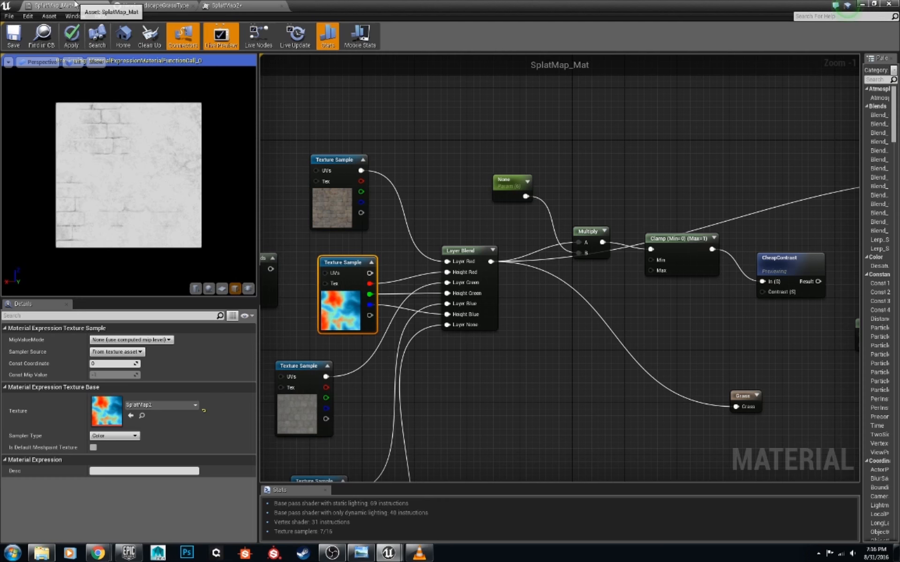
- Connect the CheapContrast result to Subtract's A input and the splat map's red channel to B, and preview the Subtract node
right_drag(645, 307, 662, 272)
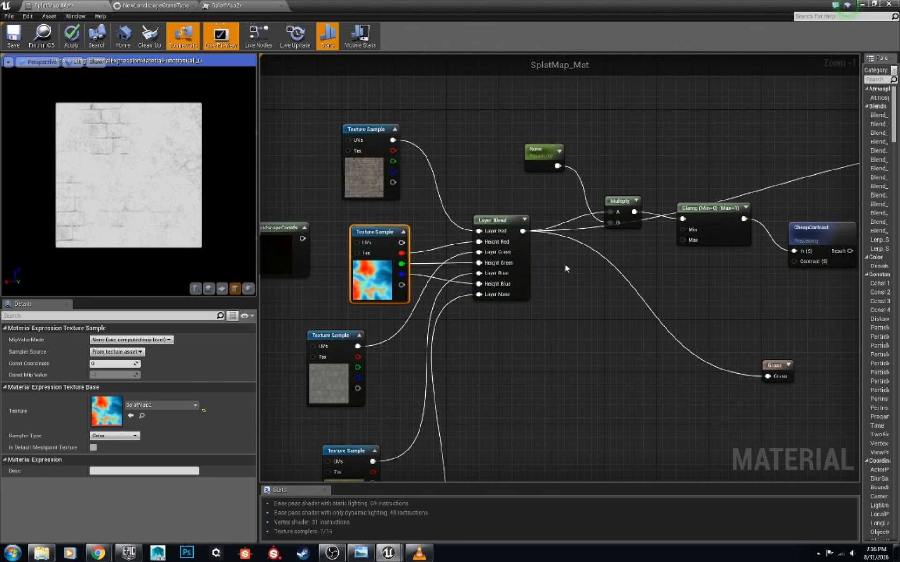
right_drag(566, 268, 542, 258)
drag(757, 286, 715, 233)
right_drag(268, 238, 373, 230)
drag(374, 230, 721, 289)
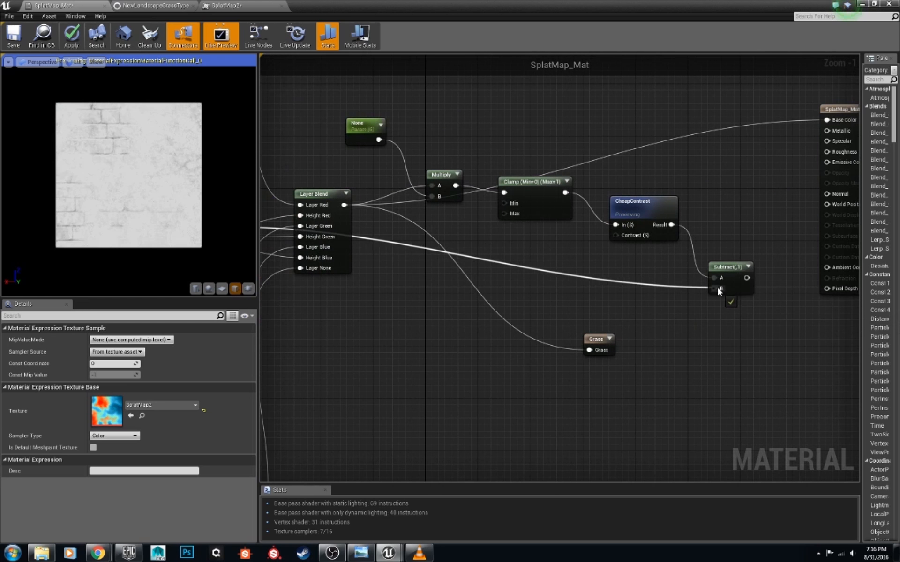
right_click(717, 267)
click(716, 267)
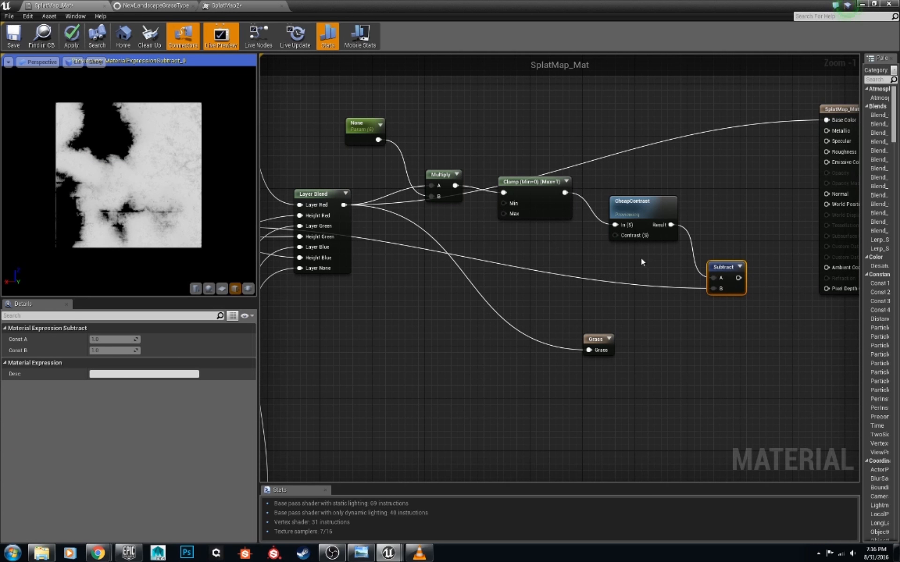
- Connect the Subtract output to the Grass node's input and save the material
right_drag(641, 261, 511, 257)
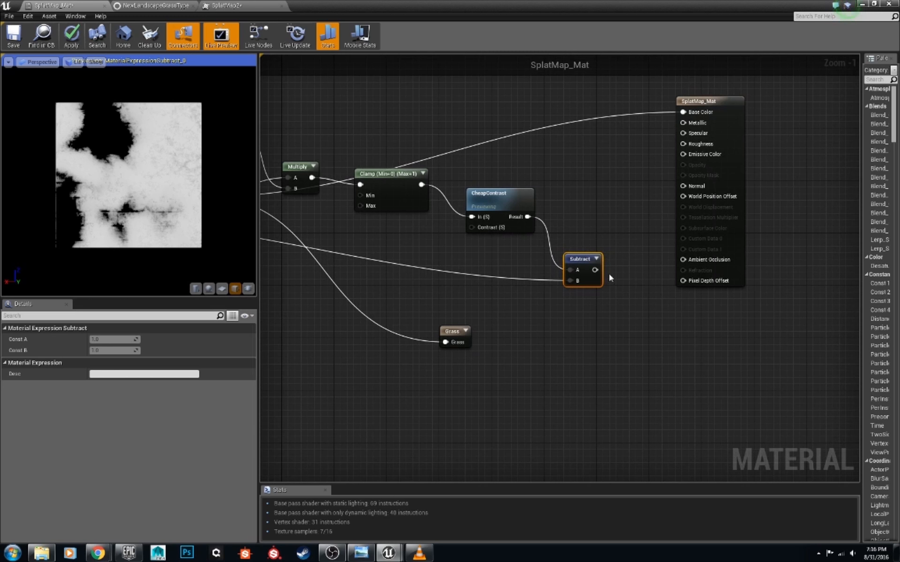
drag(594, 270, 446, 342)
right_drag(648, 279, 551, 323)
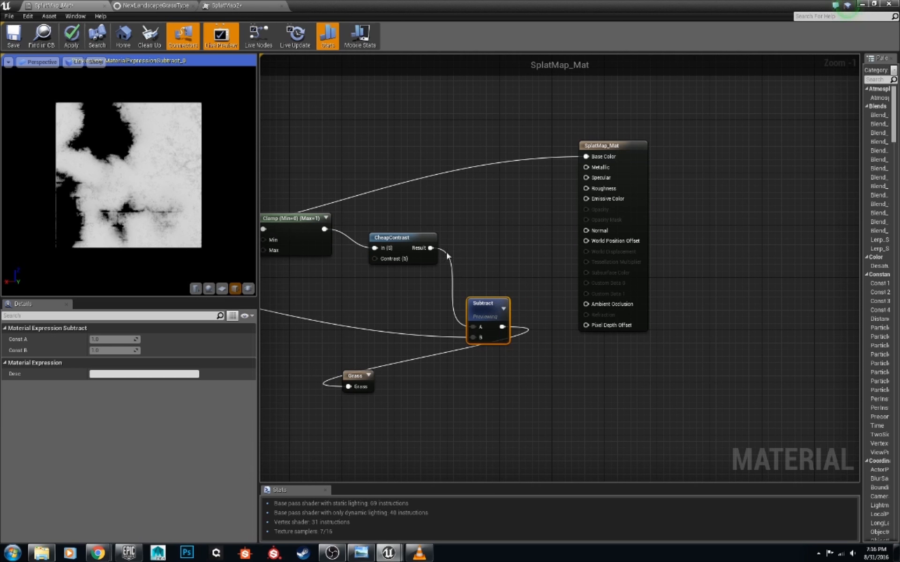
click(13, 35)
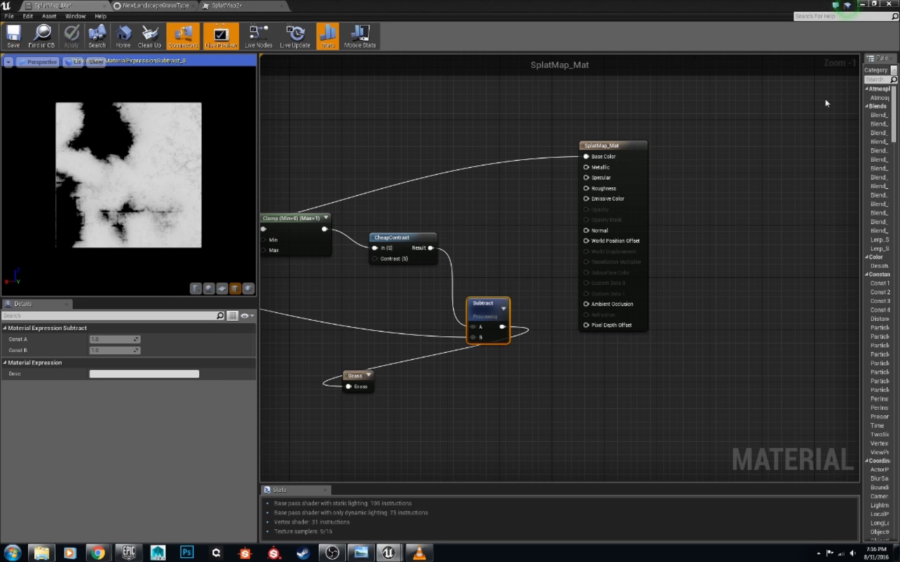
- Return to the level viewport and fly over the landscape to examine the new distribution of the chair meshes
click(861, 5)
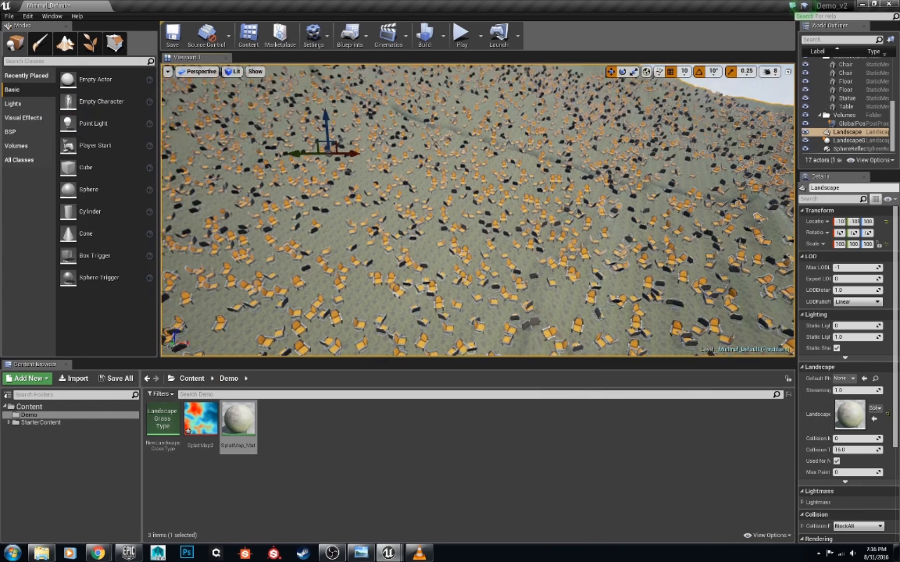
key(w)
right_drag(478, 210, 300, 178)
key(w)
key(s)
key(w)
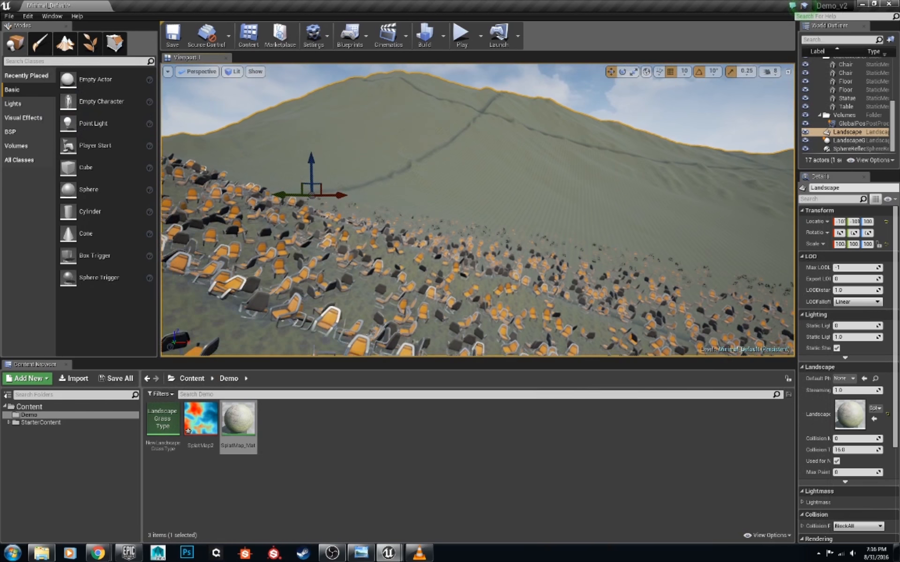
- Reopen the landscape's material and reconnect LandscapeCoords to the UVs of the splat map Texture Sample
double_click(849, 414)
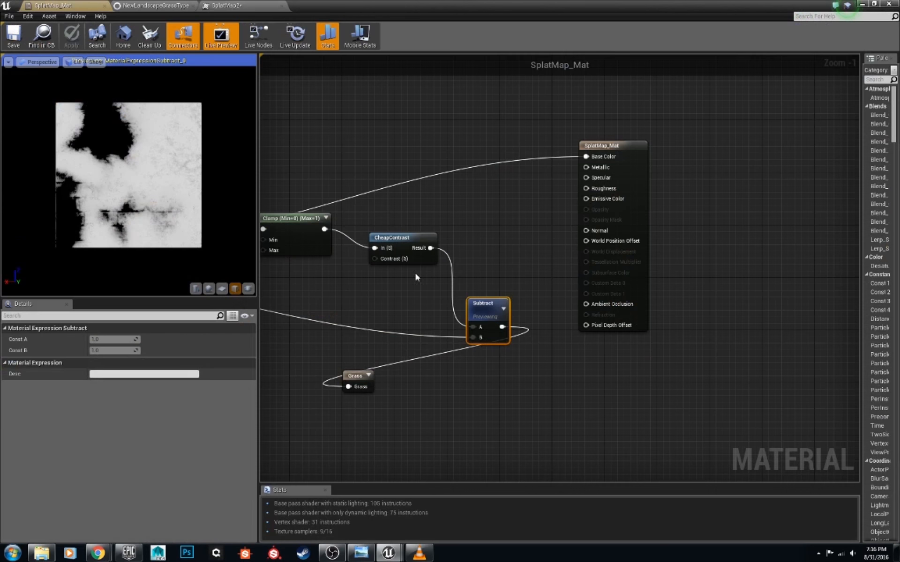
drag(330, 237, 389, 243)
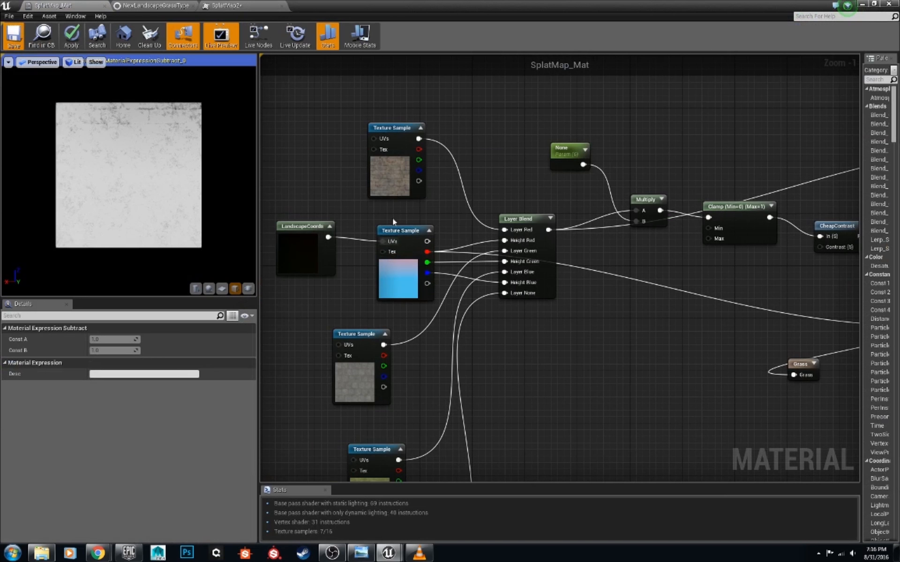
- Save the material and fly over the landscape in the level viewport to examine the updated chair distribution
key(ctrl+s)
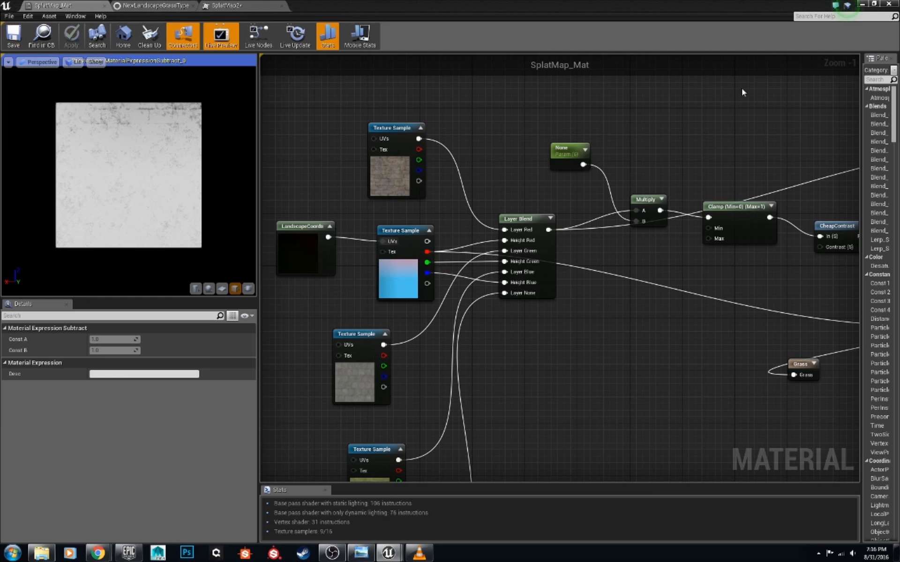
click(862, 4)
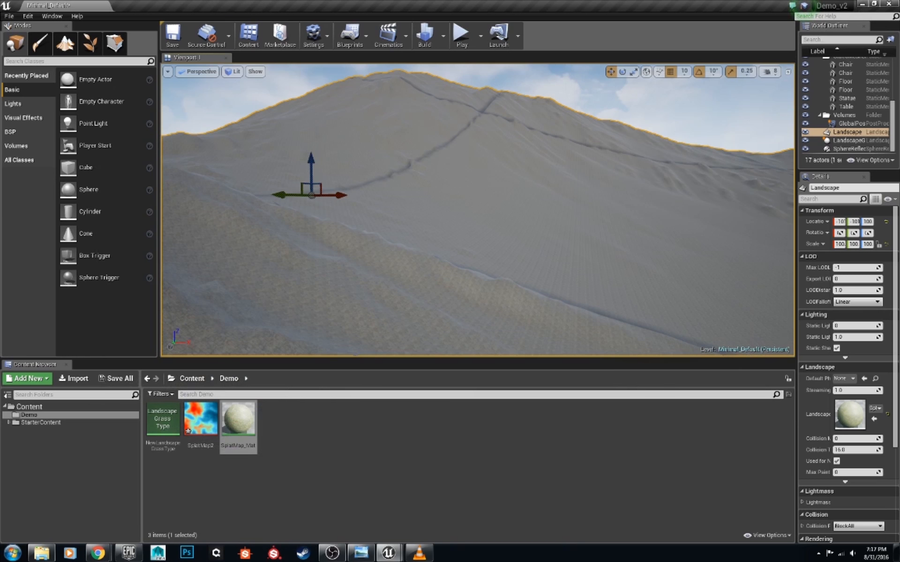
key(w)
right_drag(477, 210, 492, 197)
key(w)
key(w)
key(w)
key(w)
key(w)
key(w)
key(w)
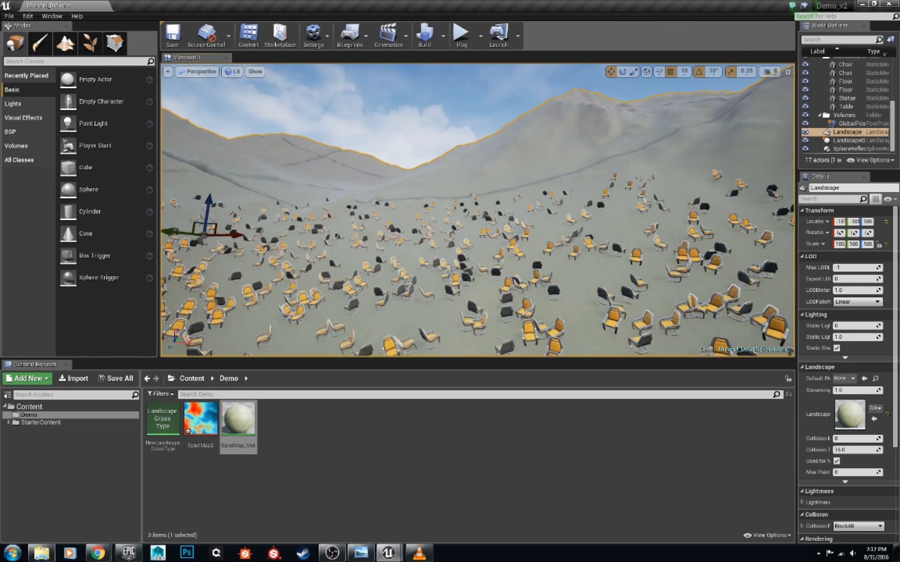
right_drag(533, 243, 532, 244)
key(s)
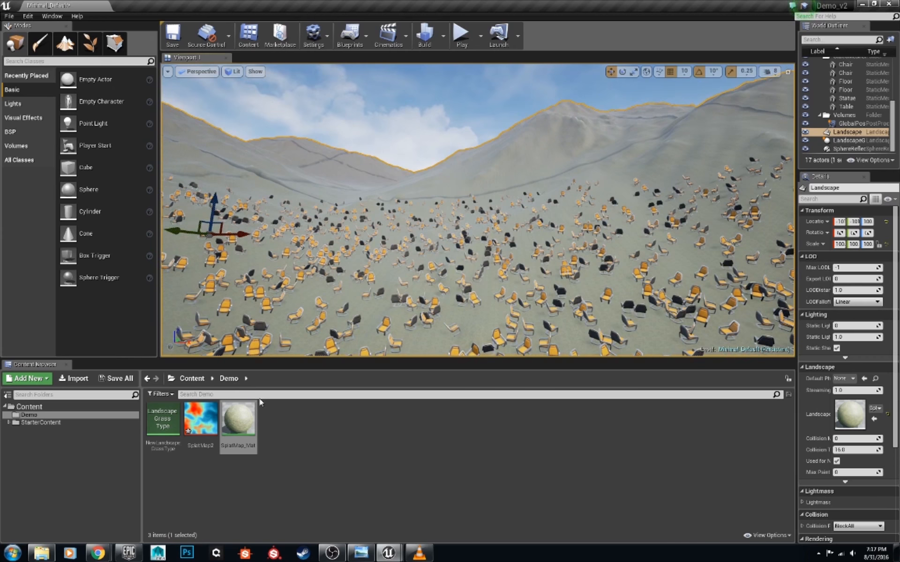
- Reopen SplatMap_Mat and add a LandscapeLayerSample node in the empty space near the Grass node
double_click(243, 405)
right_drag(595, 304, 282, 298)
drag(605, 301, 565, 288)
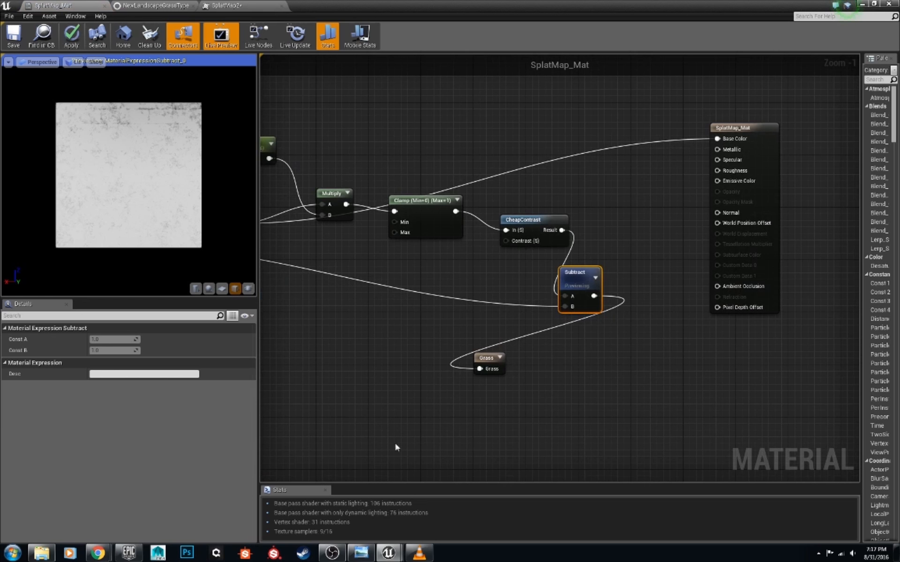
right_click(382, 385)
text(lands)
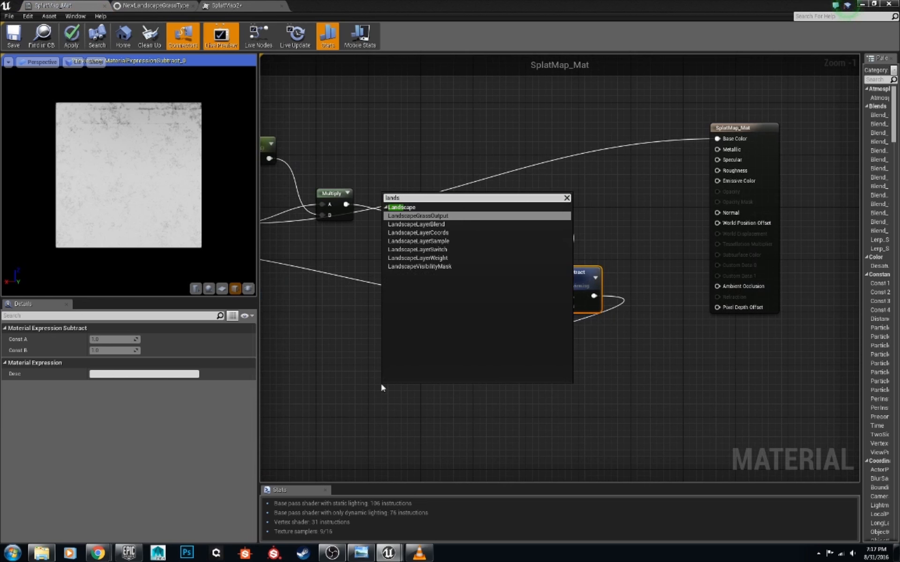
key(Down)
key(Down)
key(Down)
key(Return)
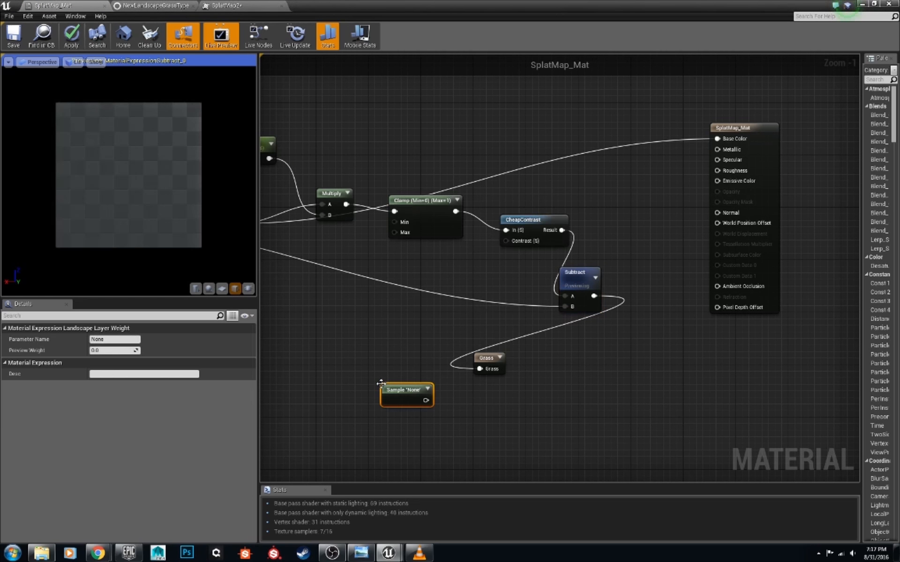
- Move the Grass node below the SplatMap_Mat output node and add a second Subtract node in front of it
drag(490, 366, 743, 391)
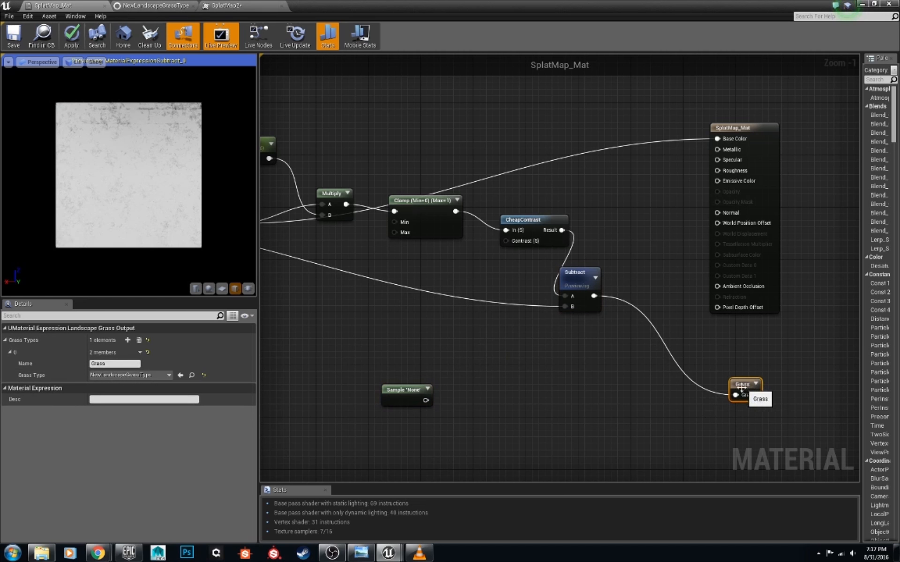
right_drag(549, 346, 501, 351)
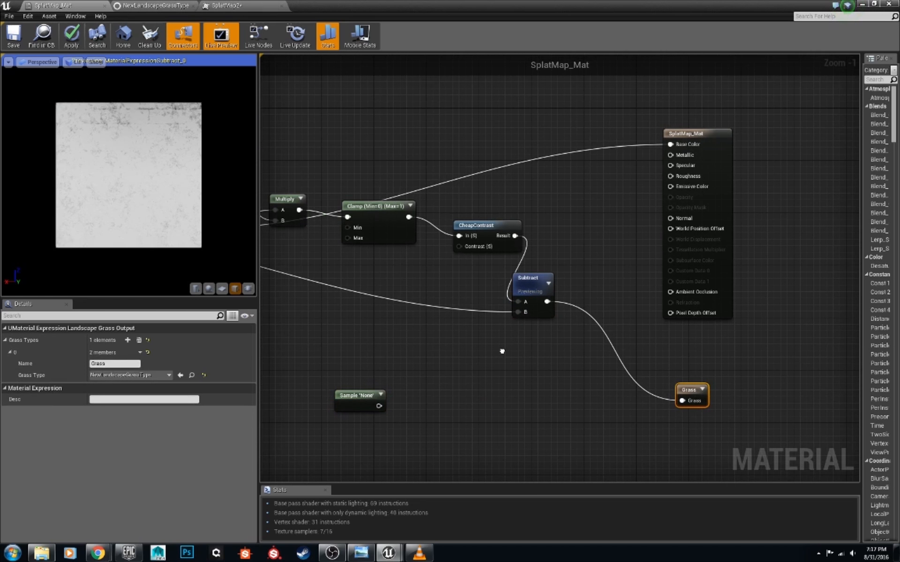
right_click(541, 373)
text(subtr)
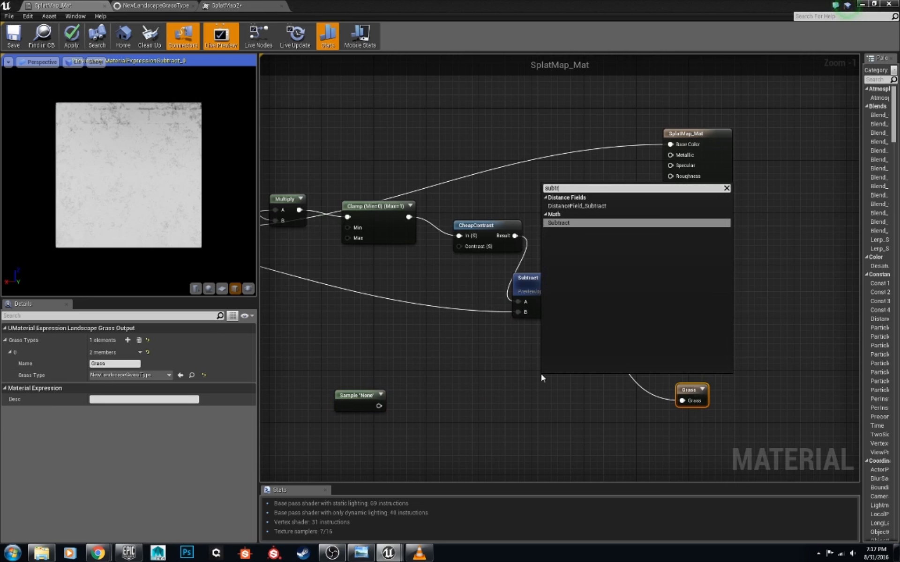
key(Return)
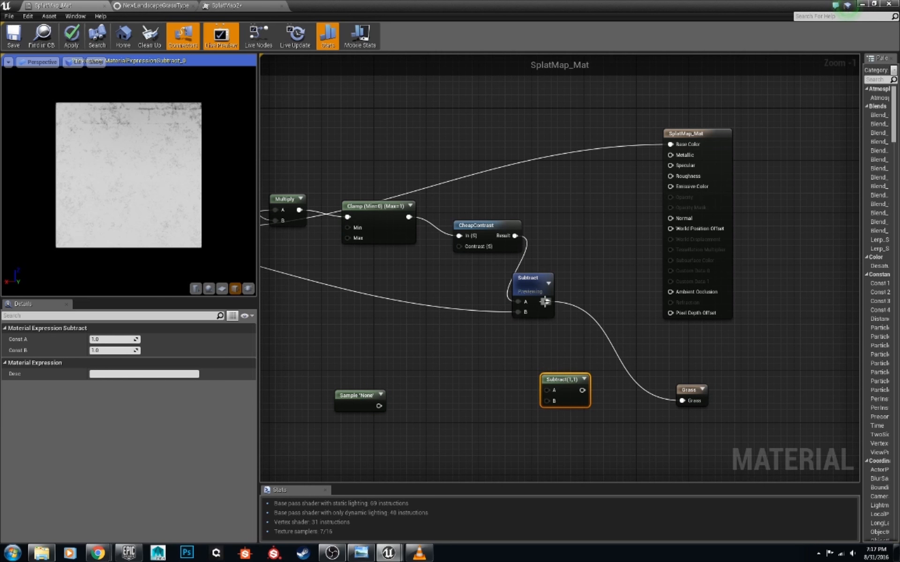
- Connect the first Subtract's output to the new Subtract's A input and the landscape layer sample to its B input
drag(544, 301, 378, 406)
right_drag(322, 361, 629, 386)
click(462, 245)
scroll(151, 364, down, 5)
right_drag(638, 424, 629, 358)
mouse_move(659, 360)
mouse_down()
mouse_move(643, 362)
mouse_move(668, 360)
mouse_up()
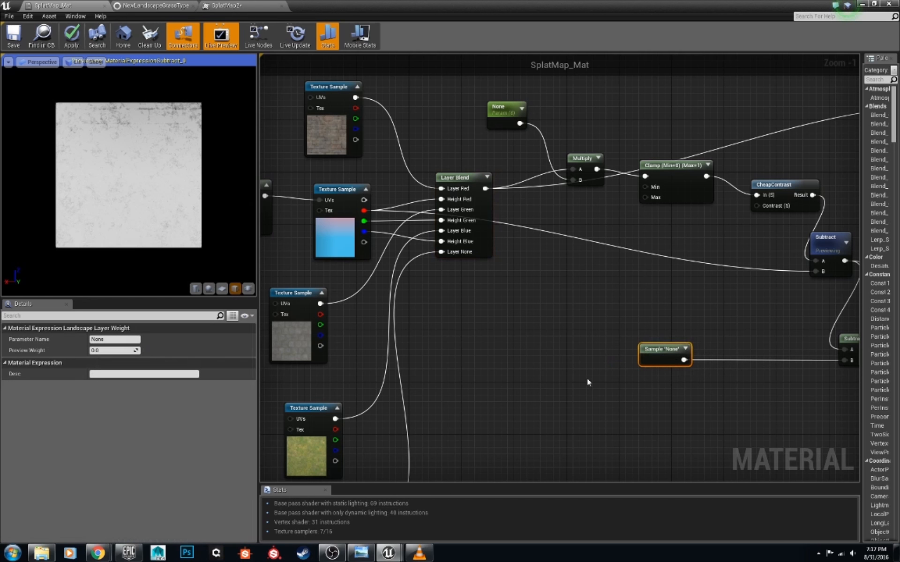
right_drag(496, 326, 446, 342)
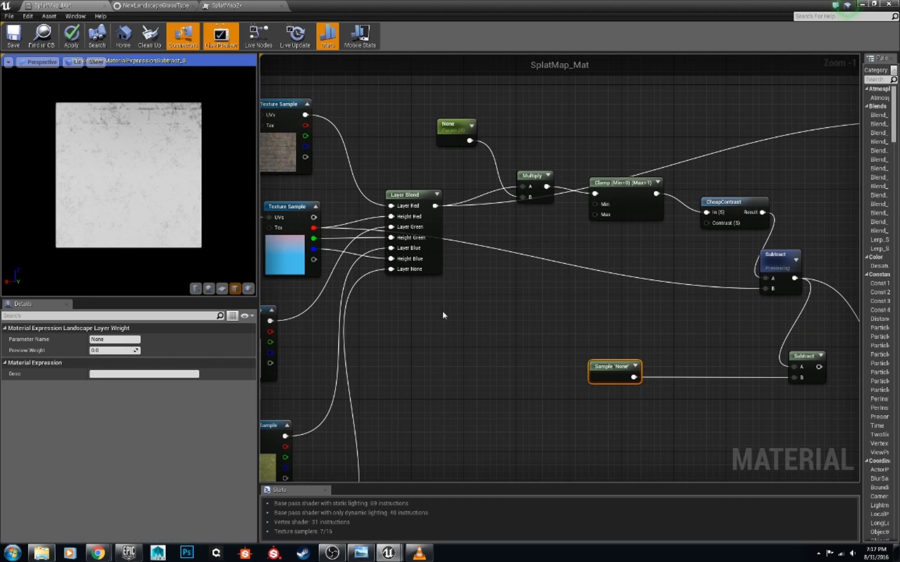
- Rename the unnamed fourth layer of the Layer Blend node to ABC
click(408, 192)
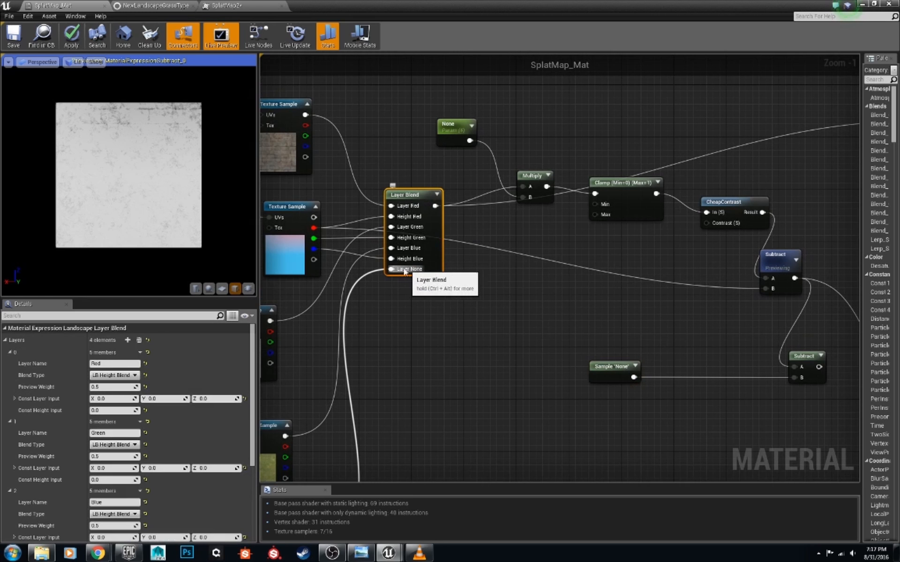
scroll(194, 441, down, 3)
scroll(193, 441, down, 1)
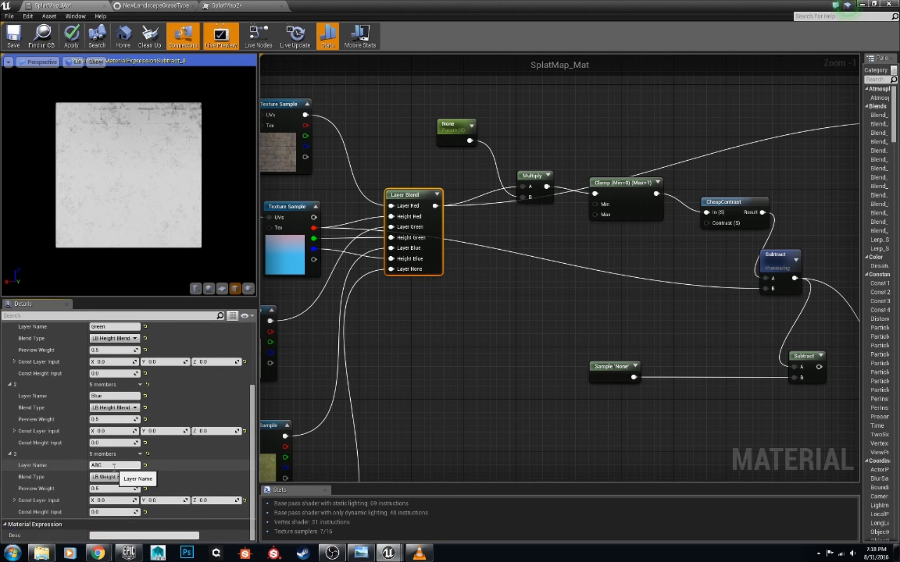
key(Return)
- Set the landscape layer sample node's parameter name to ABC
click(593, 367)
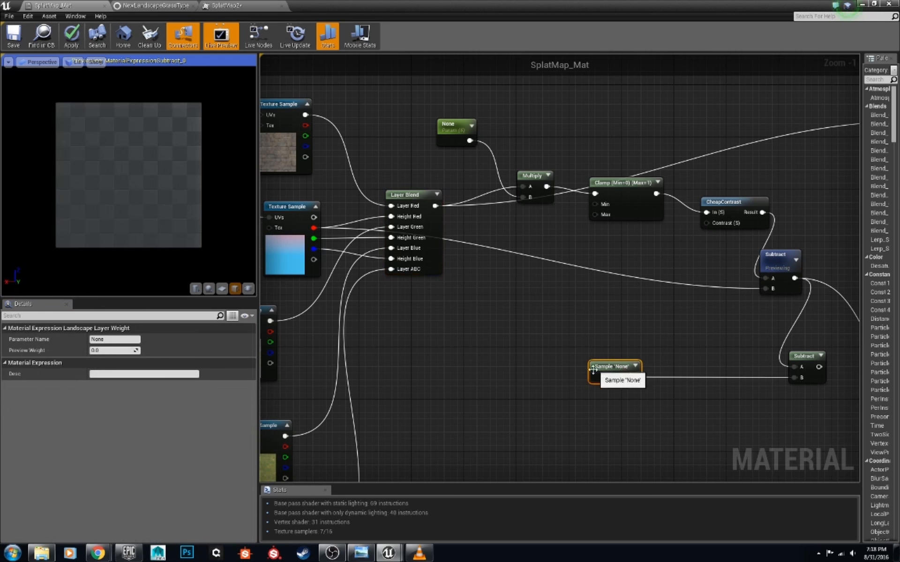
drag(121, 339, 84, 337)
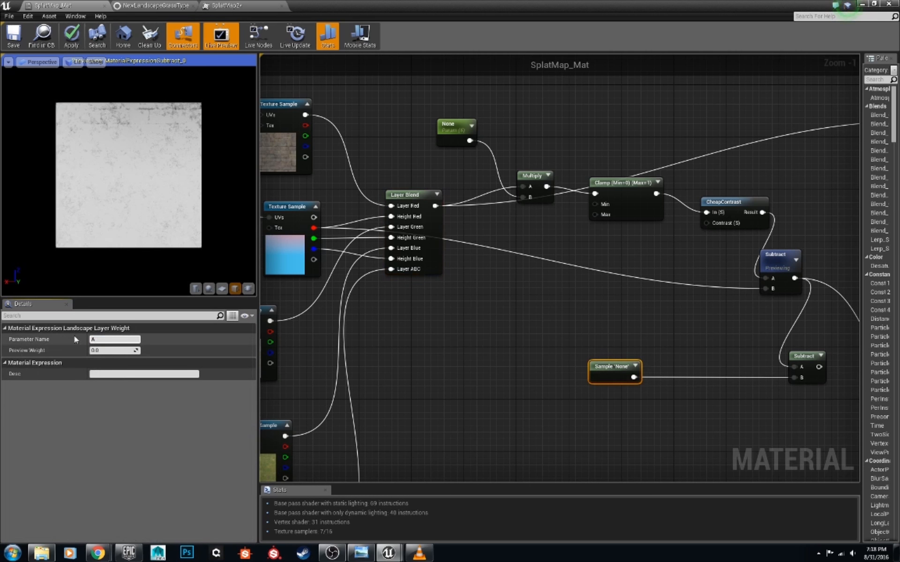
right_drag(503, 387, 399, 386)
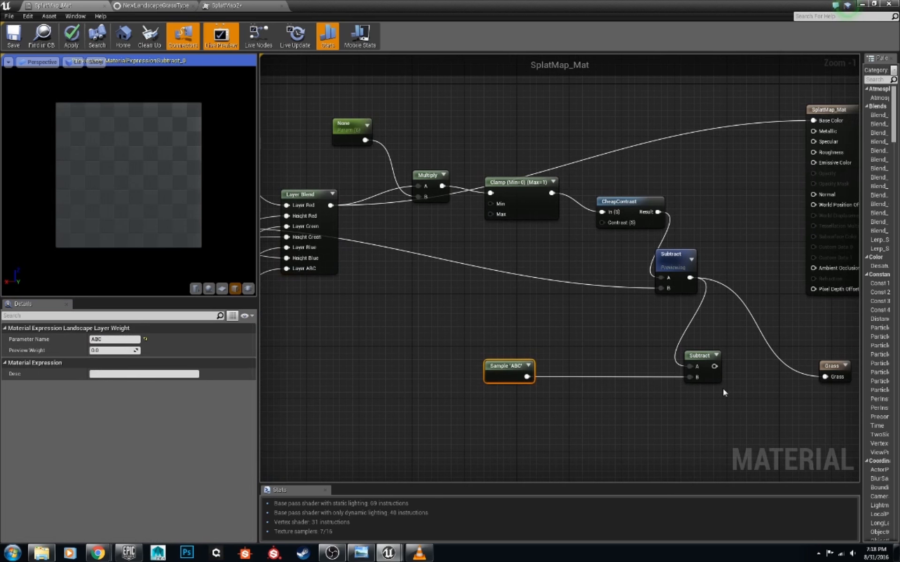
- Connect the second Subtract's output to the Grass node's input and save the material
right_drag(723, 390, 555, 376)
drag(558, 355, 665, 365)
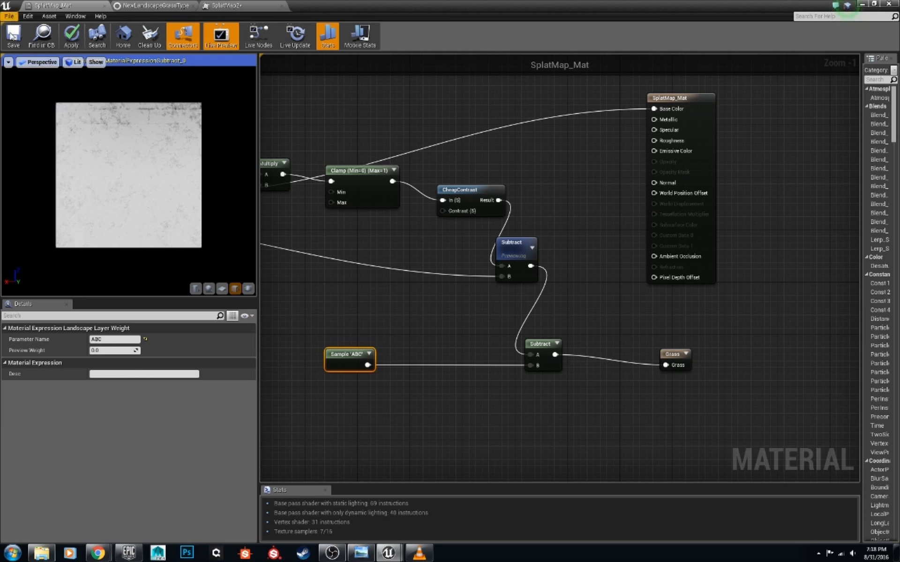
key(ctrl+s)
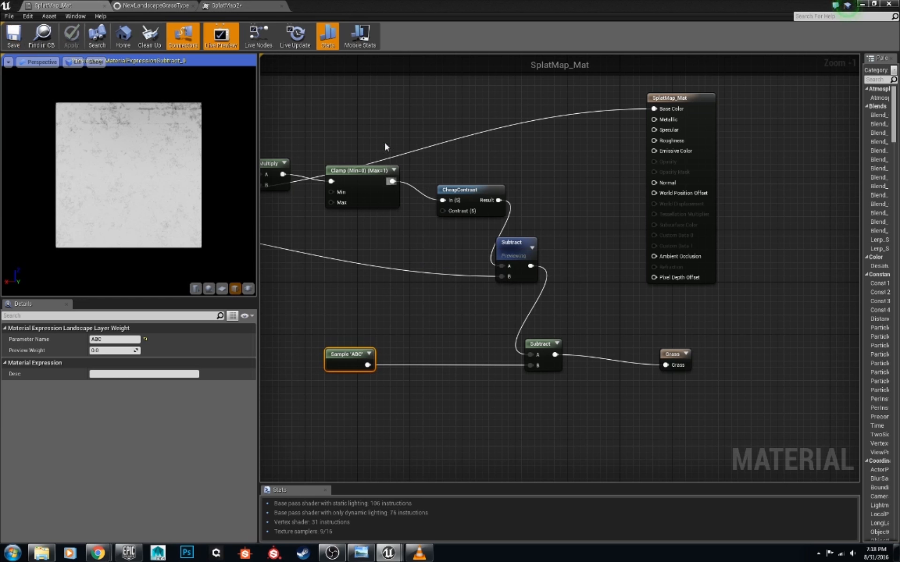
- Return to the level editor and switch to the Landscape mode's Paint tools
click(865, 4)
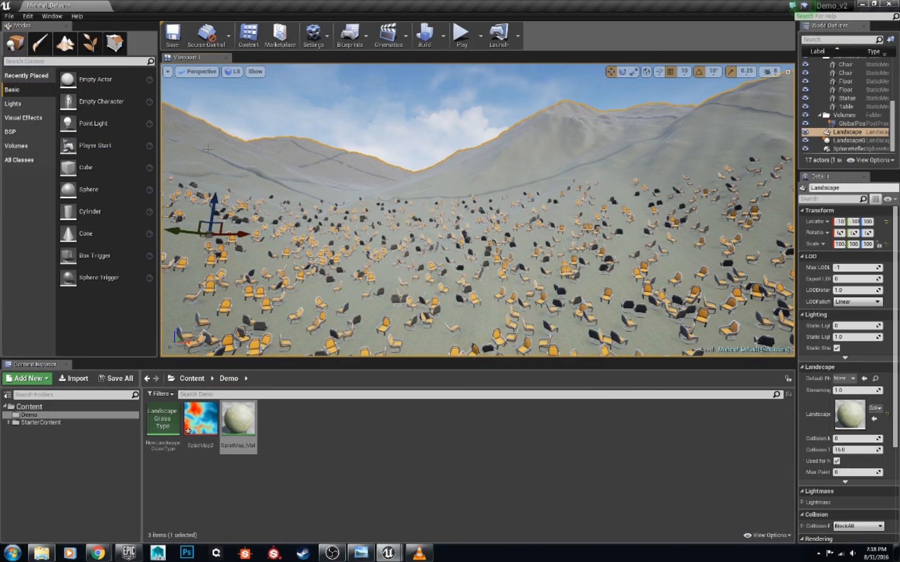
click(65, 43)
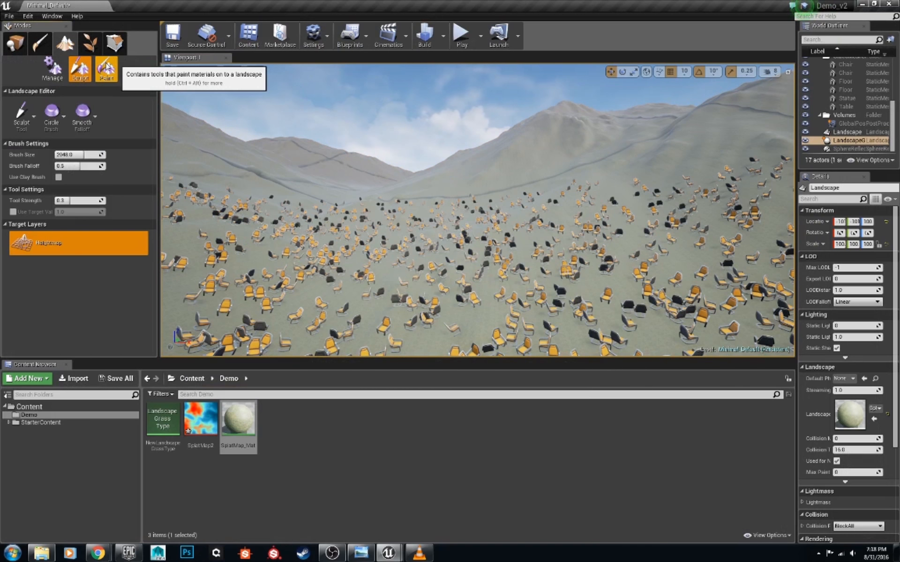
click(105, 69)
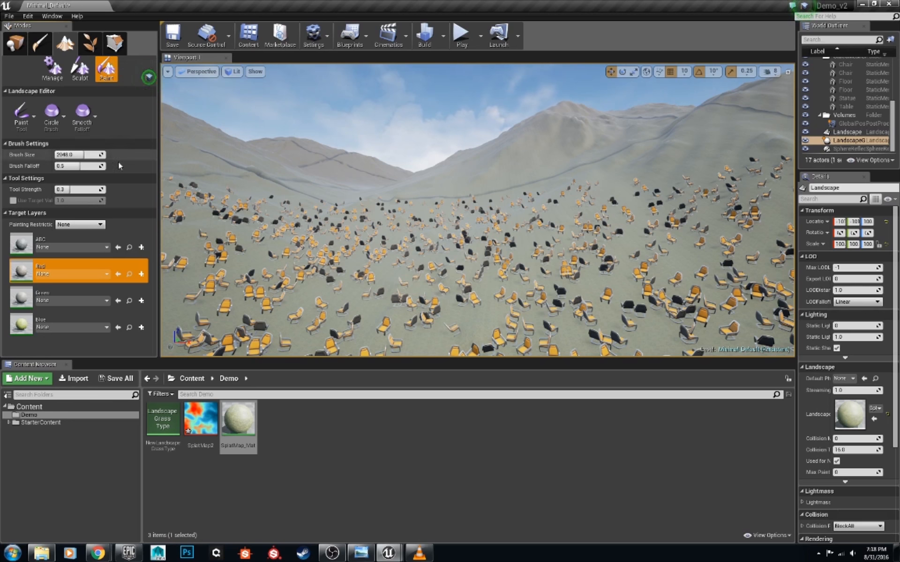
- Create non-weight-blended layer info objects for the ABC and Red target layers in the Minimal_Default_sharedassets folder
click(146, 248)
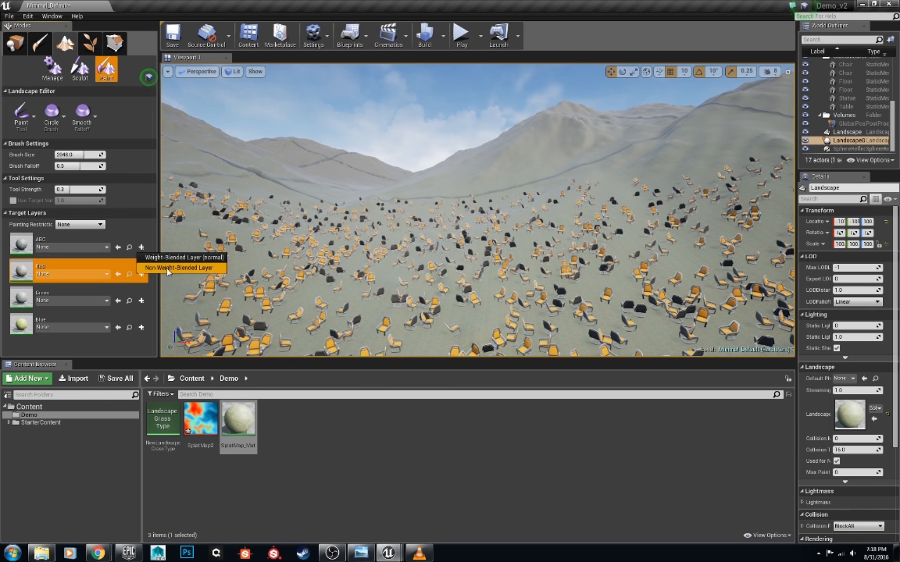
click(167, 268)
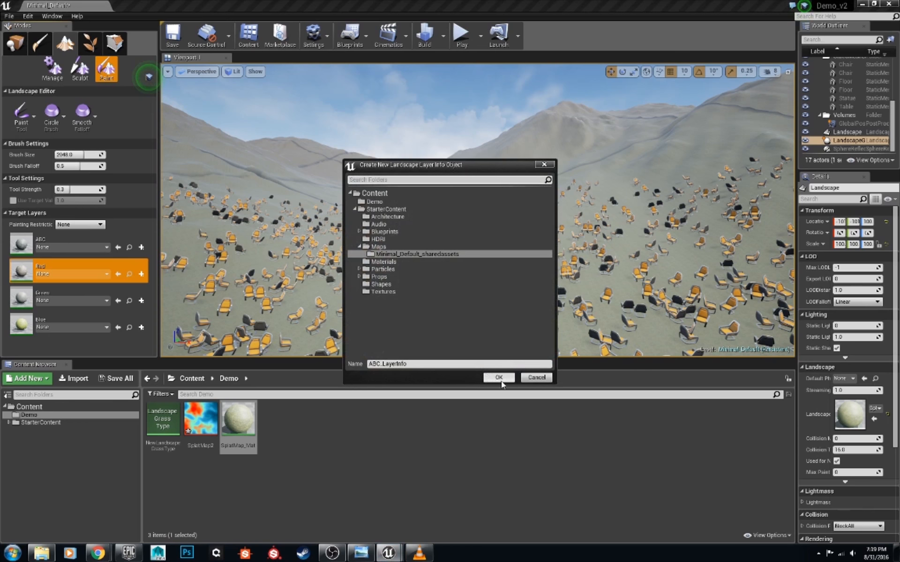
click(499, 377)
click(141, 274)
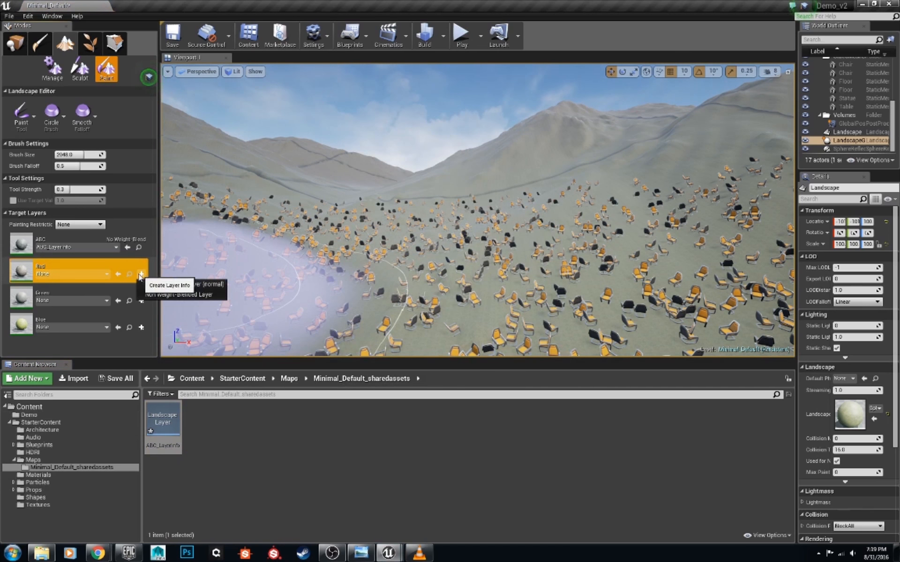
click(178, 295)
click(499, 377)
- Create non-weight-blended layer info objects for the Green and Blue target layers in the Minimal_Default_sharedassets folder
click(141, 301)
click(178, 321)
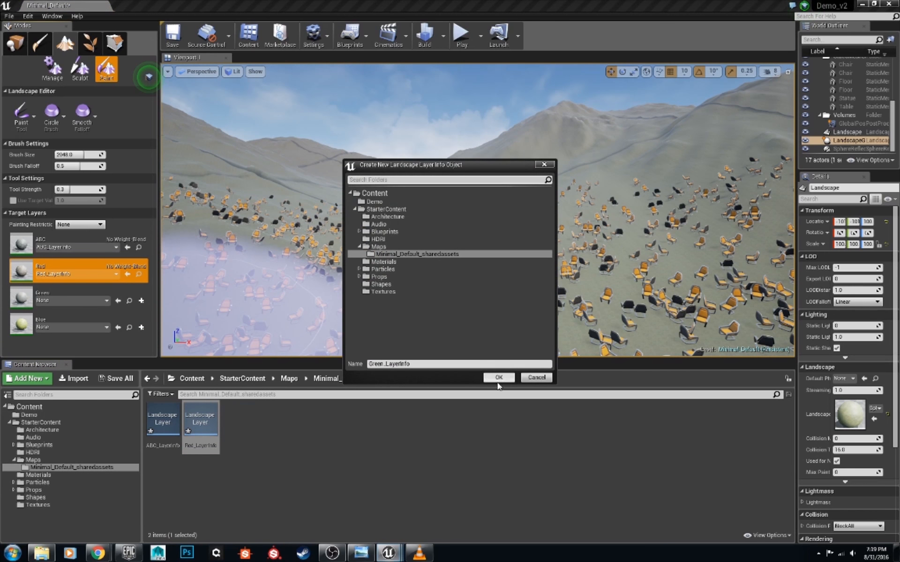
click(498, 377)
click(141, 327)
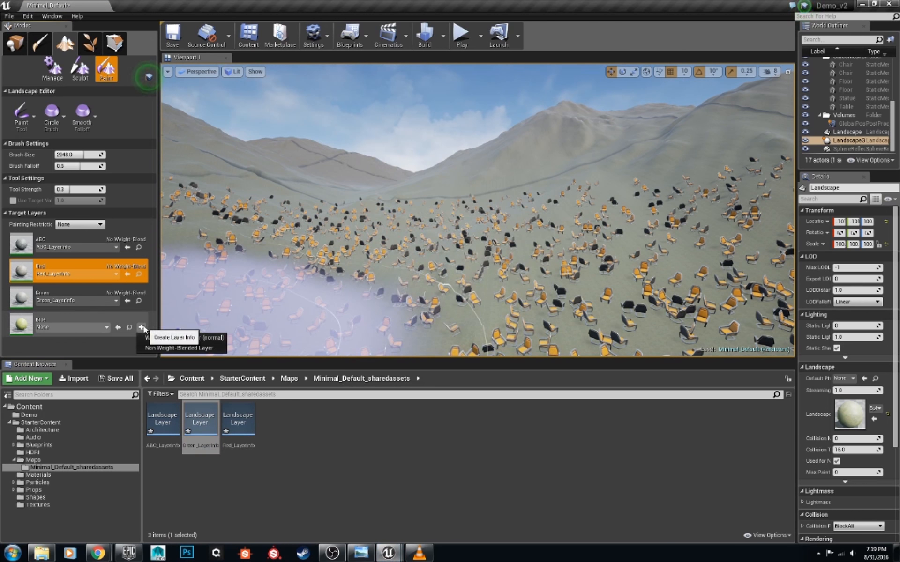
click(172, 346)
click(498, 377)
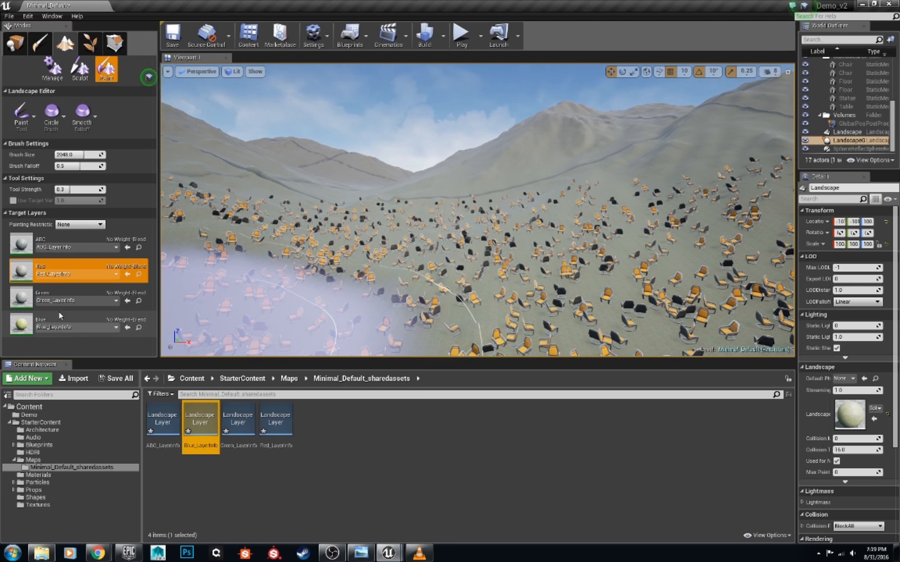
- Import the red mask image from the WorldMachine folder into the Red target layer, accepting the color PNG
right_click(94, 268)
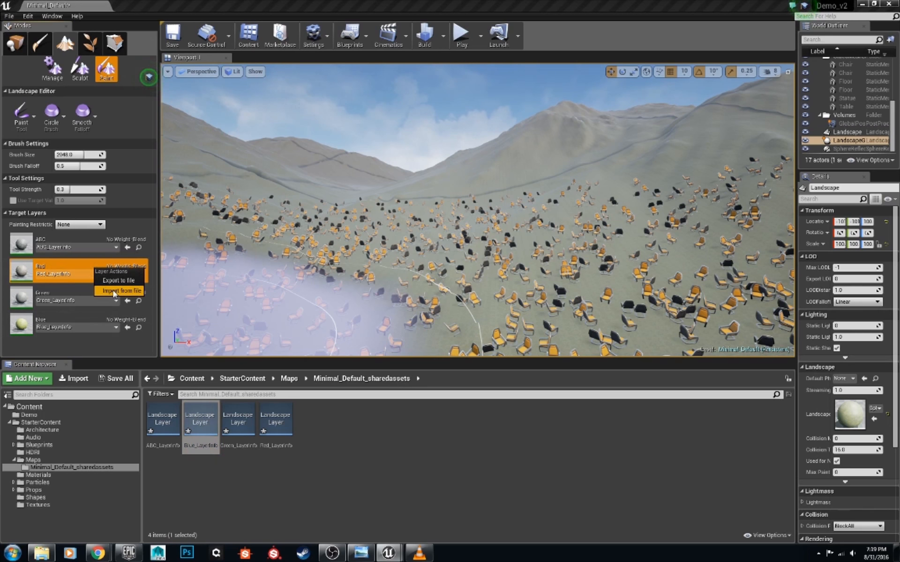
click(49, 268)
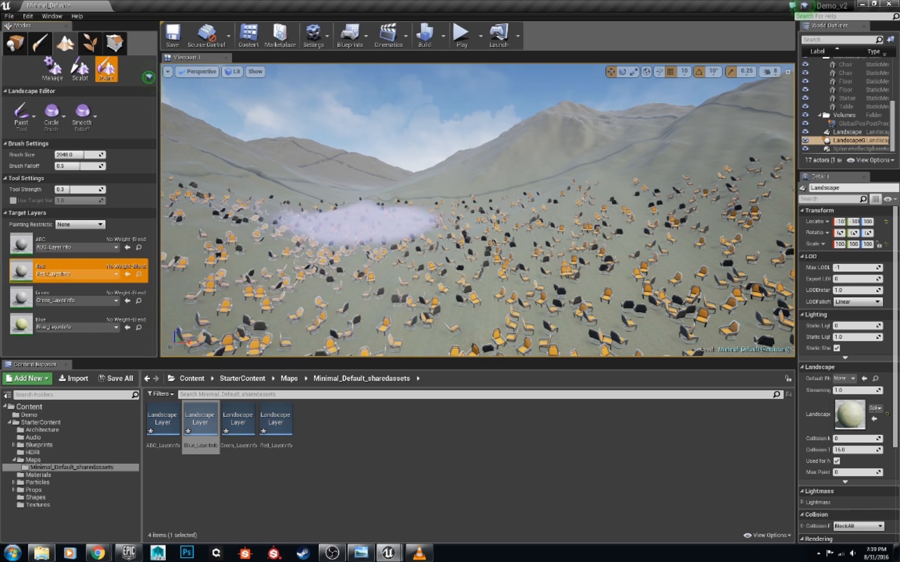
mouse_move(344, 219)
right_down()
mouse_move(343, 276)
mouse_move(281, 225)
mouse_move(314, 234)
mouse_move(328, 253)
mouse_move(372, 223)
right_up()
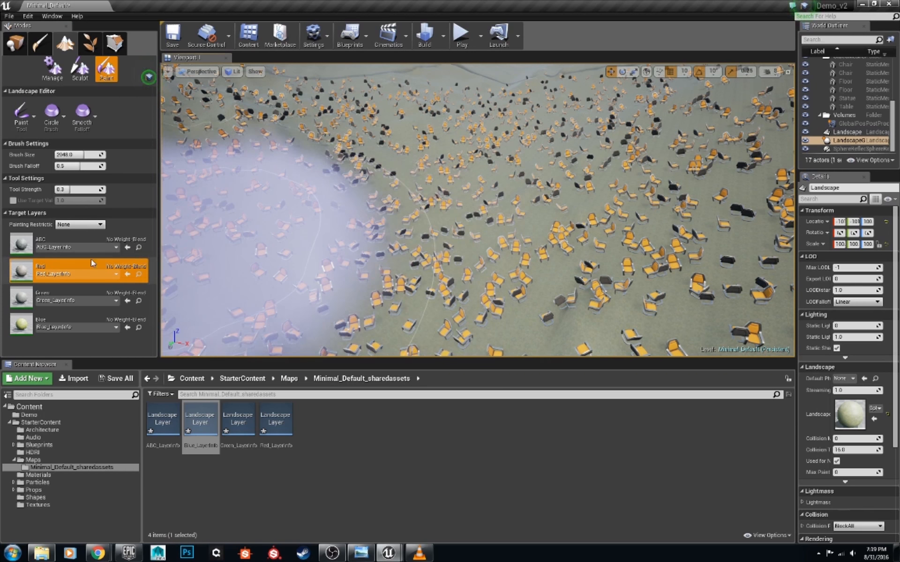
right_drag(380, 251, 380, 155)
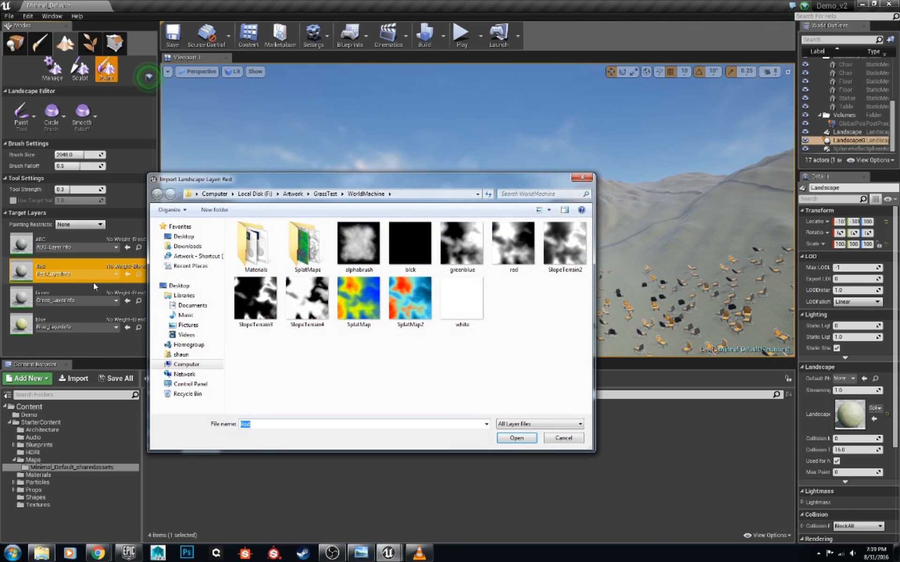
click(525, 249)
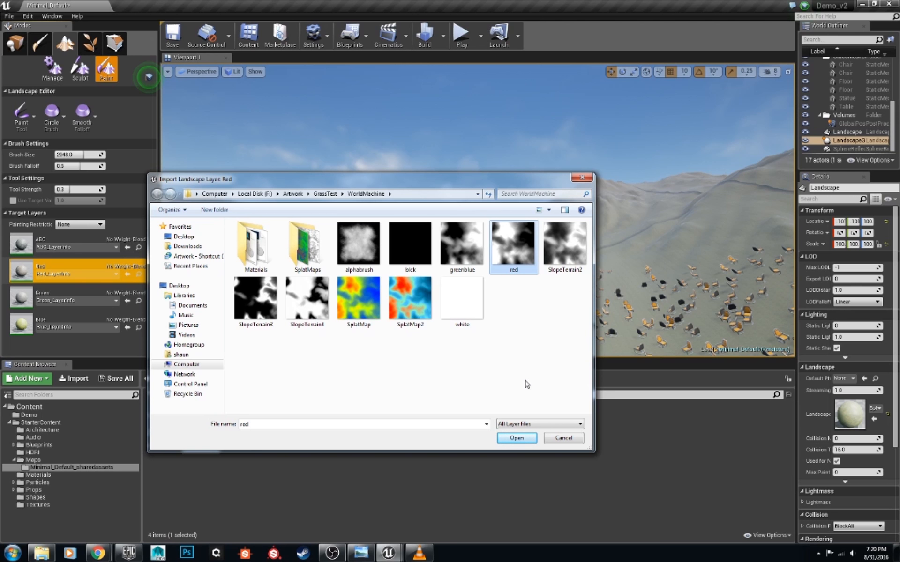
click(514, 437)
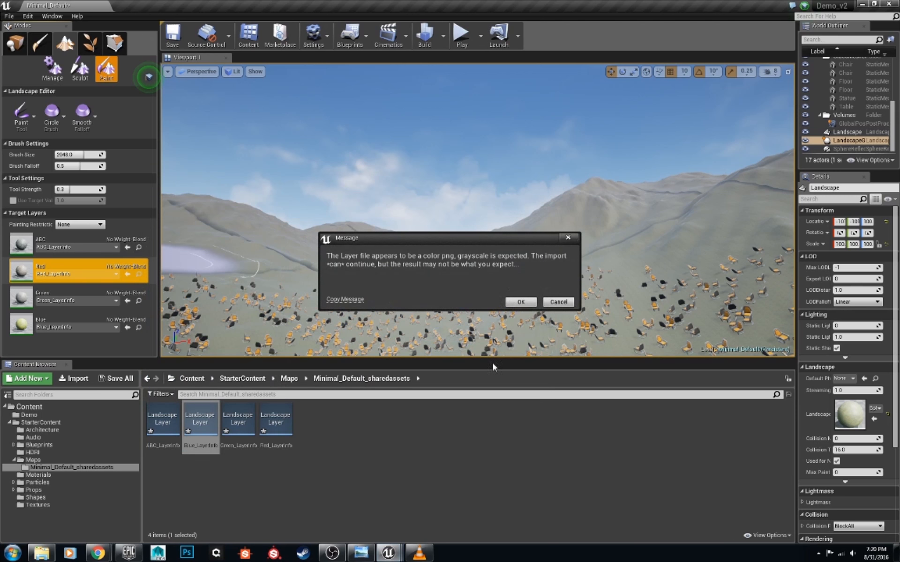
click(519, 302)
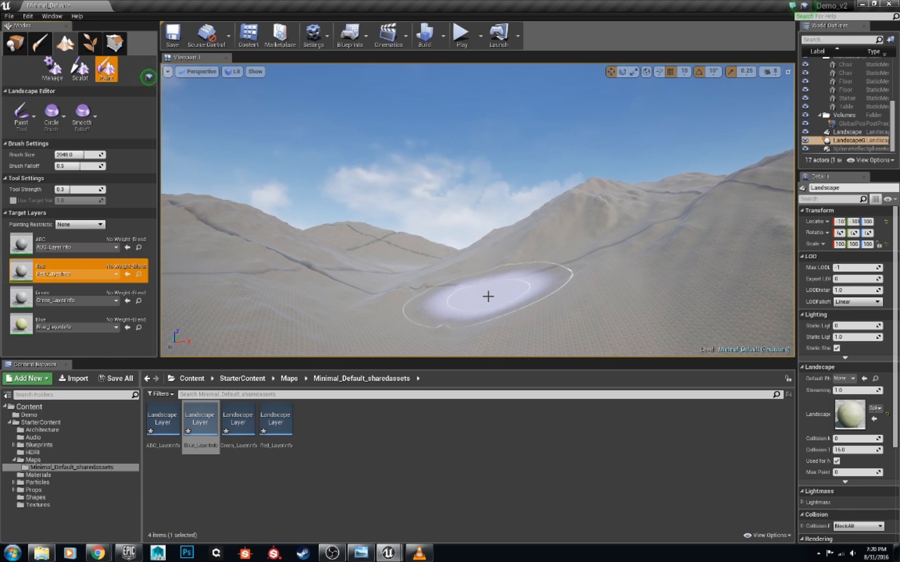
- Import the white image from the WorldMachine folder into the Green target layer, accepting the color PNG
mouse_move(528, 307)
right_down()
mouse_move(528, 370)
mouse_move(449, 352)
mouse_move(389, 374)
mouse_move(365, 305)
mouse_move(295, 300)
mouse_move(309, 337)
mouse_move(337, 342)
mouse_move(323, 314)
mouse_move(300, 305)
mouse_move(304, 296)
mouse_move(309, 330)
mouse_move(281, 334)
right_up()
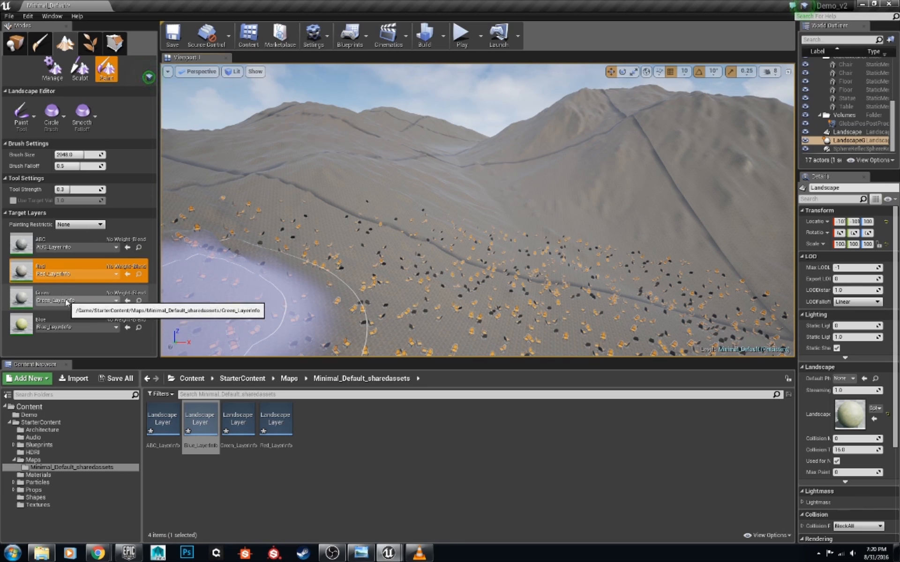
right_click(80, 302)
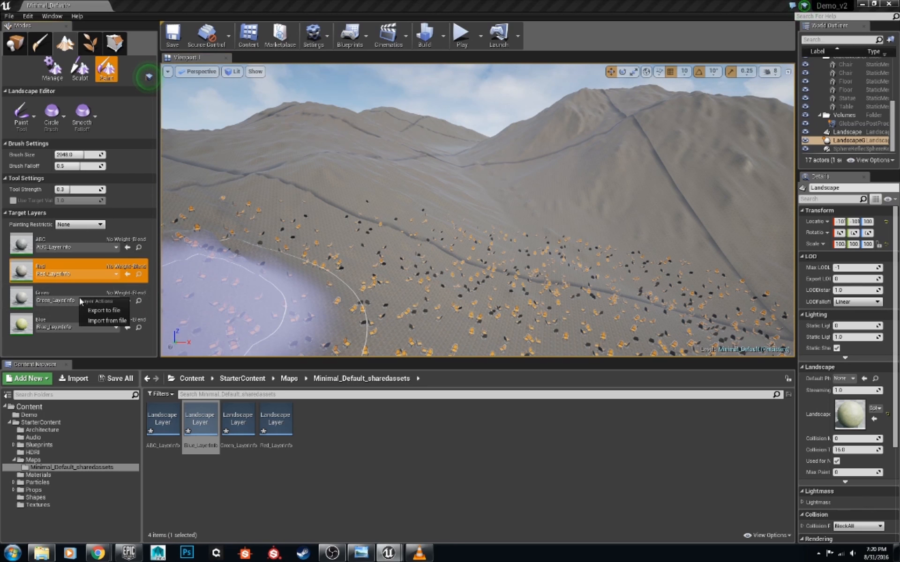
click(106, 320)
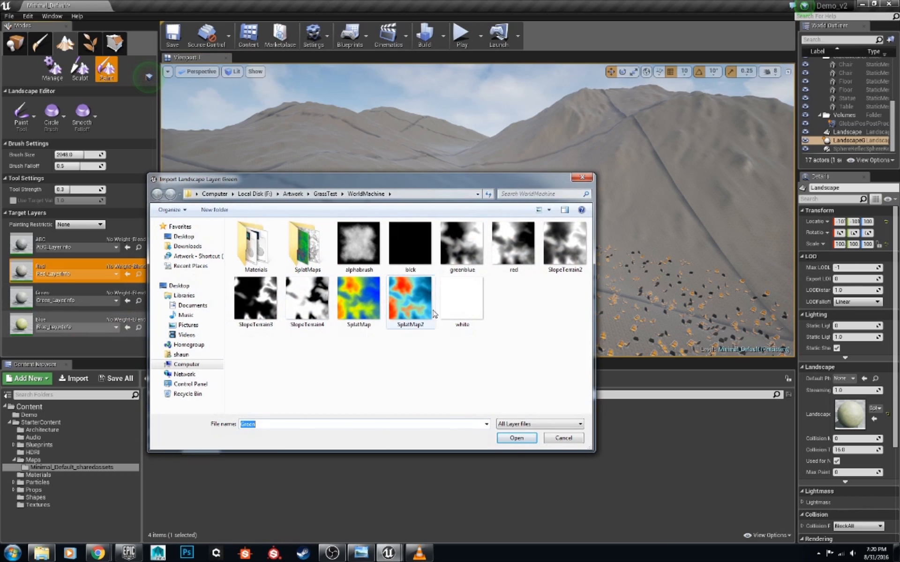
click(475, 309)
click(515, 438)
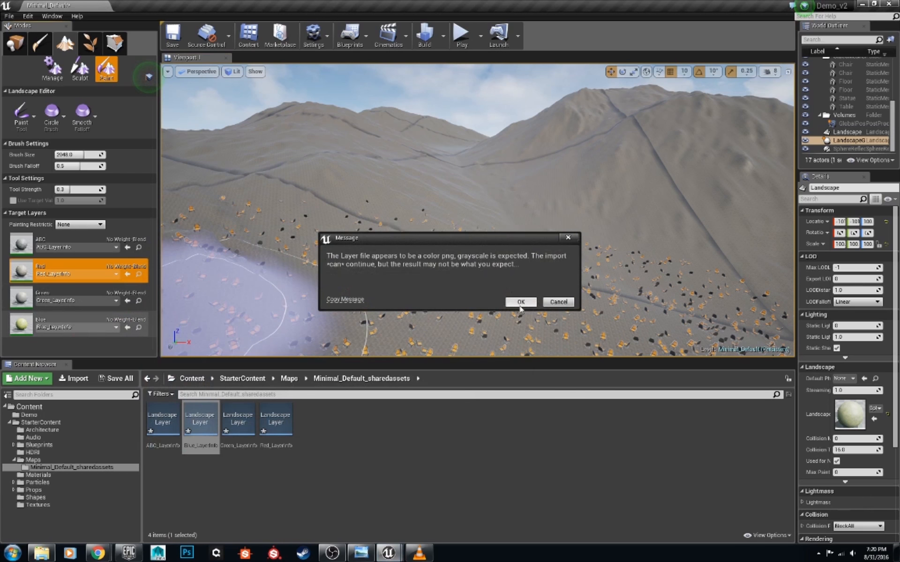
click(520, 302)
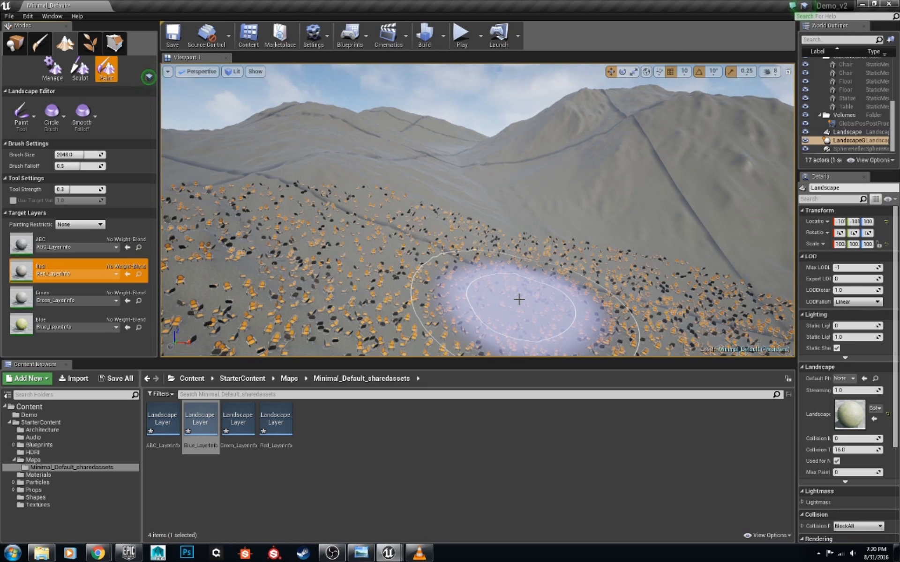
- Import the white image from the WorldMachine folder into the Blue target layer, accepting the color PNG
right_click(92, 319)
click(114, 328)
click(460, 310)
click(516, 438)
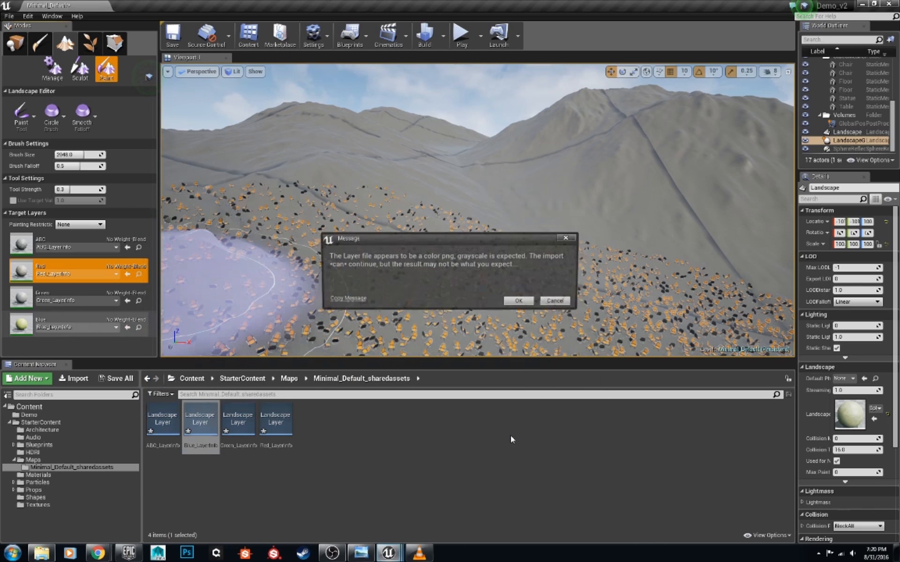
click(520, 301)
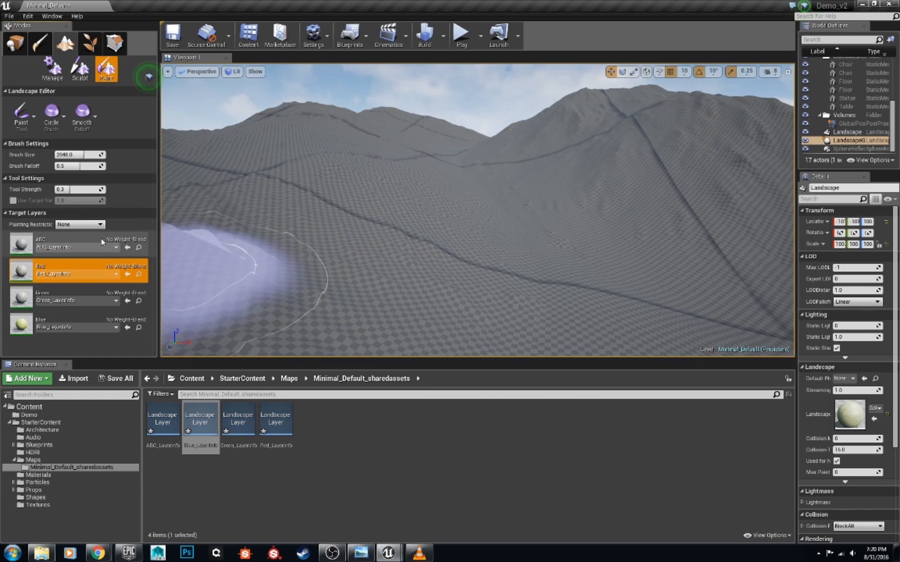
- Select the ABC target layer, try a paint stroke across the chair-covered slope and undo it
click(101, 240)
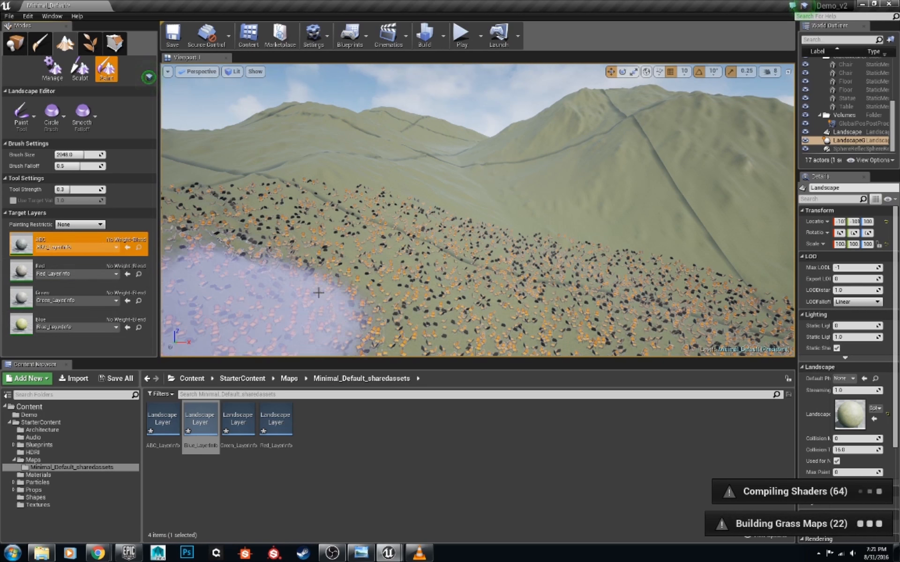
mouse_move(384, 286)
right_down()
mouse_move(310, 267)
mouse_move(459, 286)
mouse_move(497, 307)
mouse_move(436, 240)
right_up()
key(w)
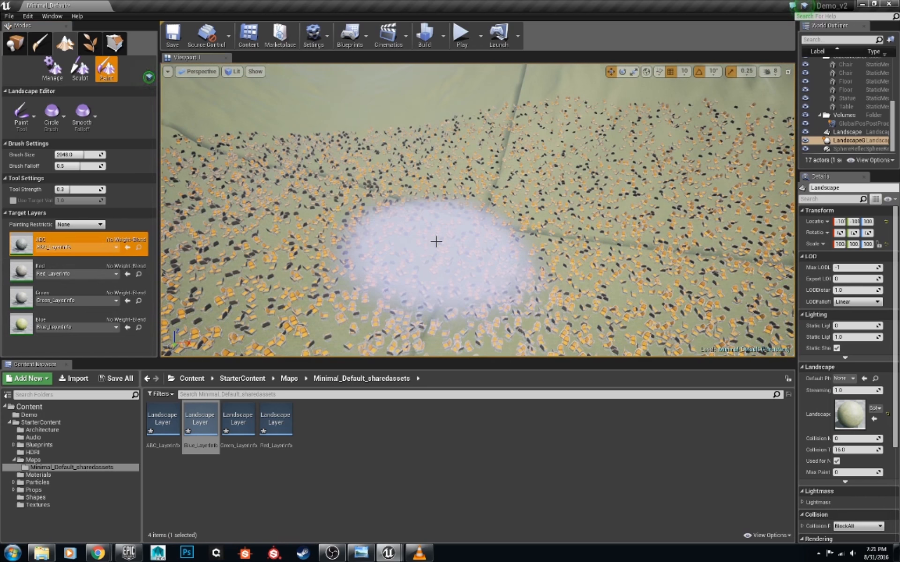
drag(436, 252, 612, 246)
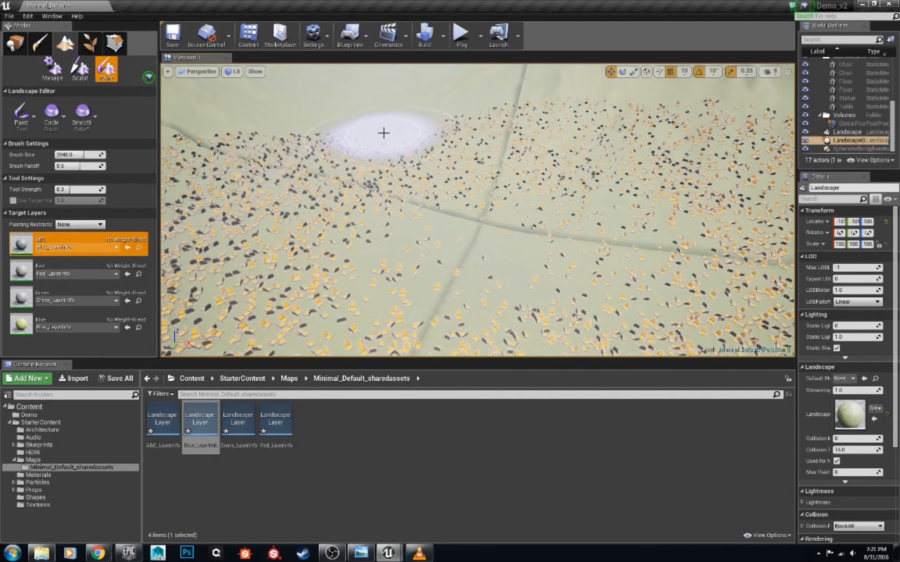
key(ctrl+z)
- Set the tool strength to 1.0 and paint the ABC layer across the chair-covered slope in several strokes
drag(78, 191, 106, 192)
mouse_move(469, 290)
mouse_down()
mouse_move(460, 248)
mouse_move(544, 281)
mouse_move(665, 207)
mouse_move(683, 168)
mouse_up()
mouse_move(684, 167)
right_down()
mouse_move(750, 168)
mouse_move(750, 131)
mouse_move(703, 131)
mouse_move(731, 160)
mouse_move(736, 122)
mouse_move(750, 141)
mouse_move(664, 160)
right_up()
mouse_move(539, 221)
mouse_down()
mouse_move(571, 227)
mouse_move(450, 253)
mouse_move(609, 235)
mouse_move(654, 205)
mouse_up()
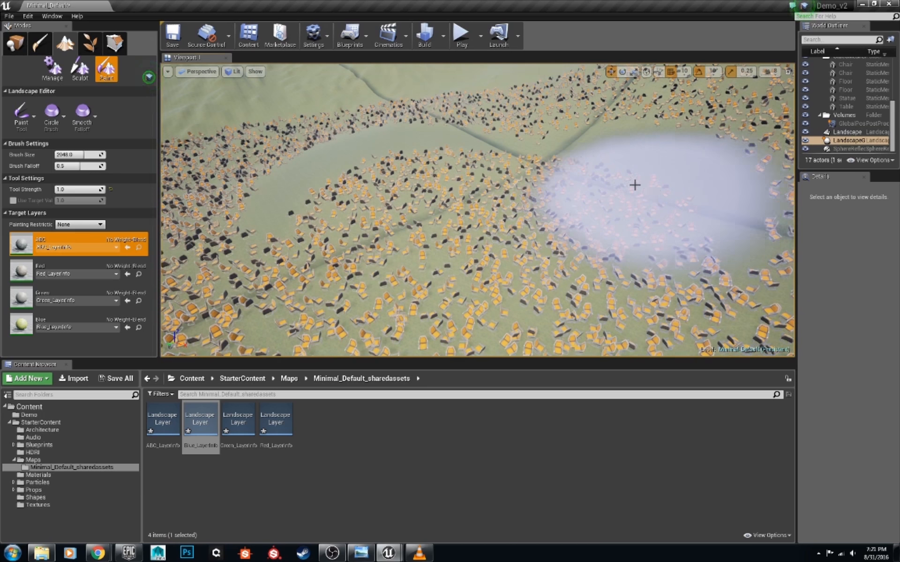
mouse_move(512, 173)
mouse_down()
mouse_move(323, 205)
mouse_move(663, 163)
mouse_move(656, 150)
mouse_up()
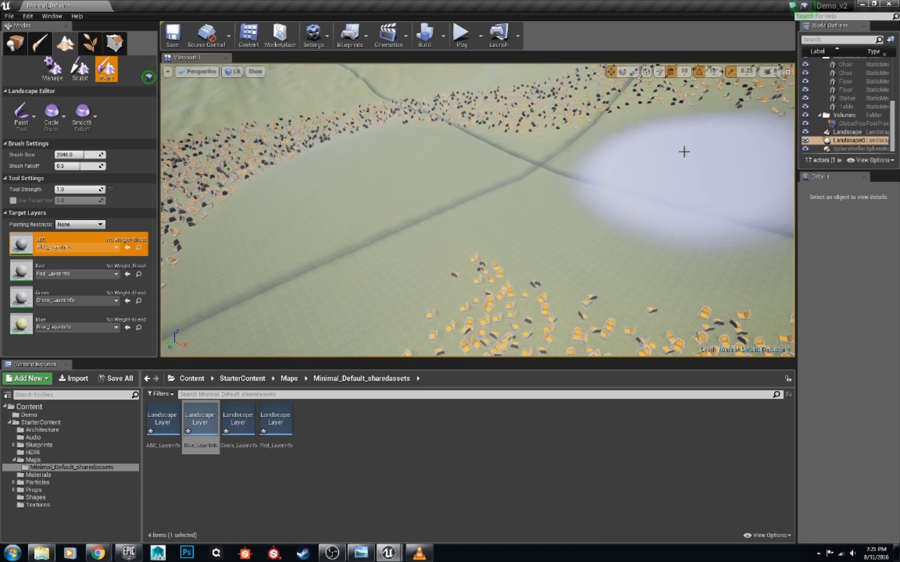
mouse_move(661, 149)
right_down()
mouse_move(660, 119)
mouse_move(646, 155)
right_up()
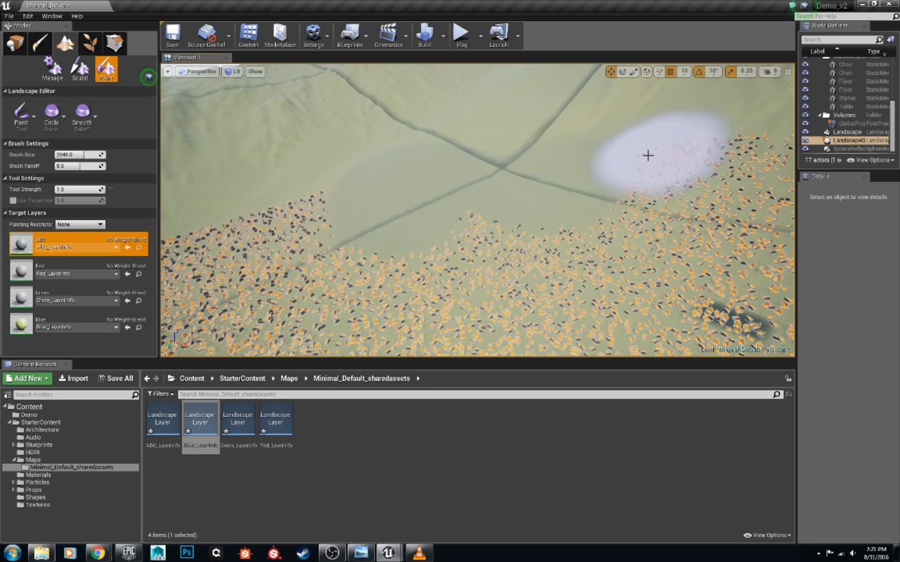
- Switch to Place mode, select the landscape and open its SplatMap_Mat material at the grass mask nodes
key(shift+1)
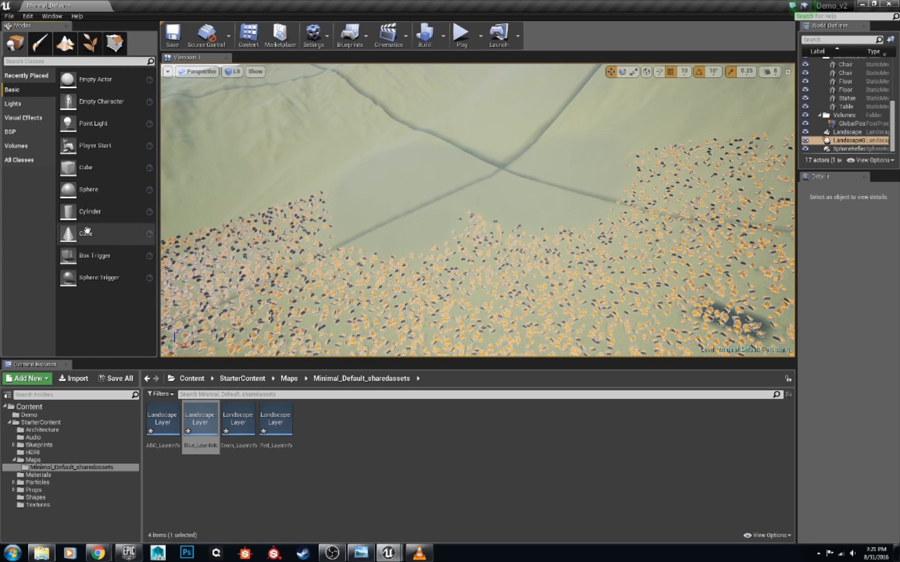
click(451, 223)
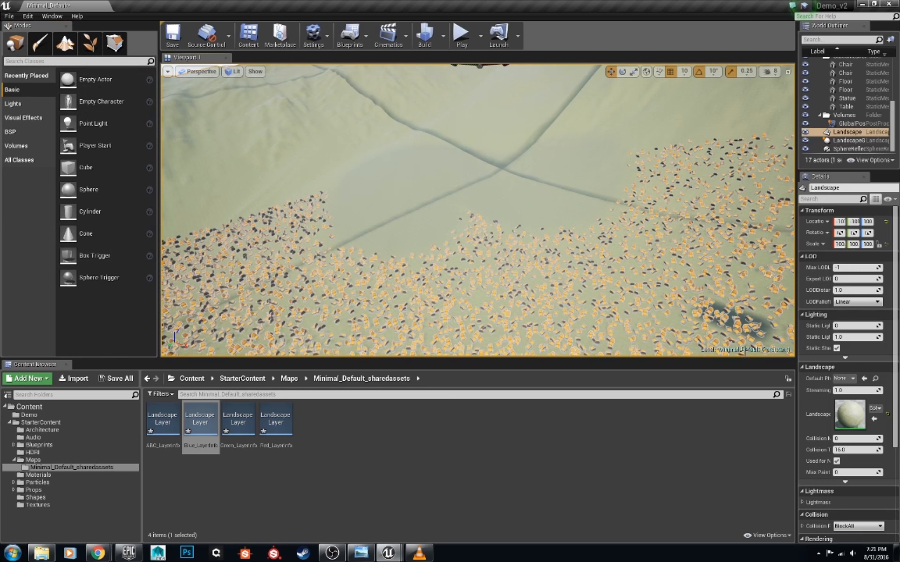
double_click(849, 413)
right_drag(523, 354, 710, 424)
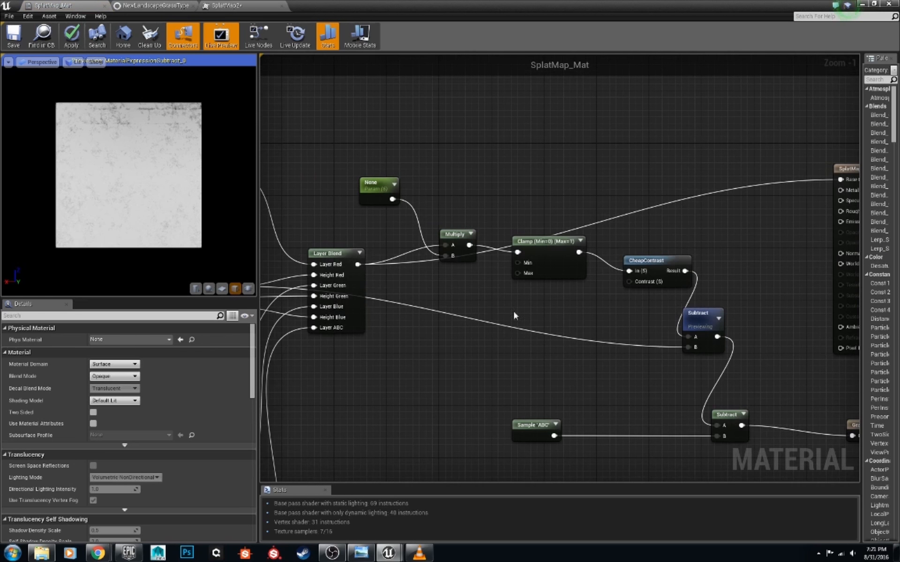
- Set the default value of the scalar parameter feeding the Multiply node to 1
click(374, 187)
click(124, 340)
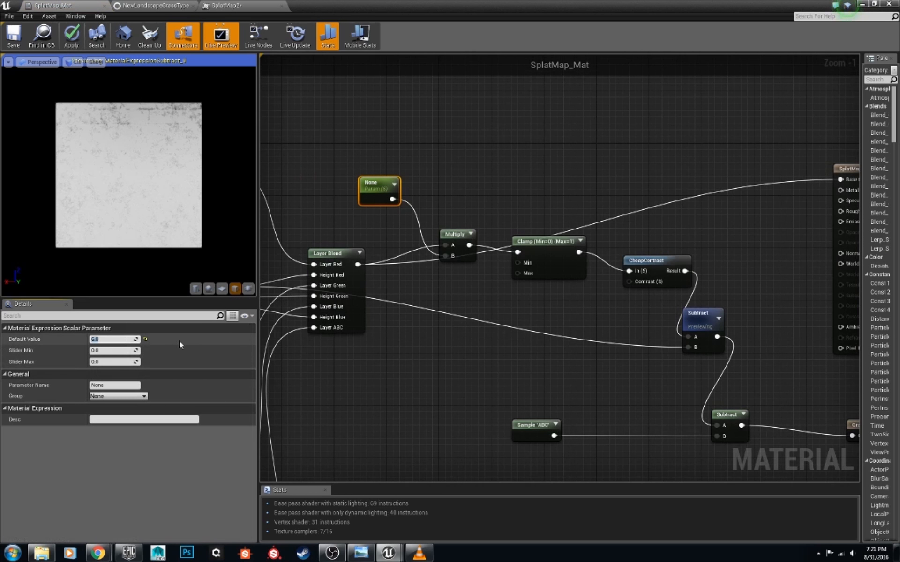
text(1)
key(Return)
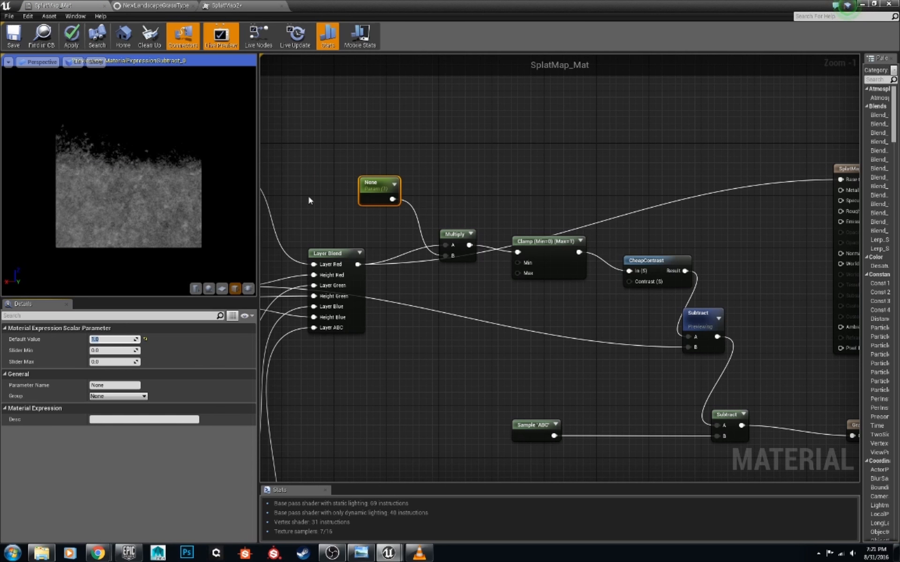
- Save SplatMap_Mat and return to the level editor to check the chair distribution on the landscape
right_drag(309, 200, 436, 238)
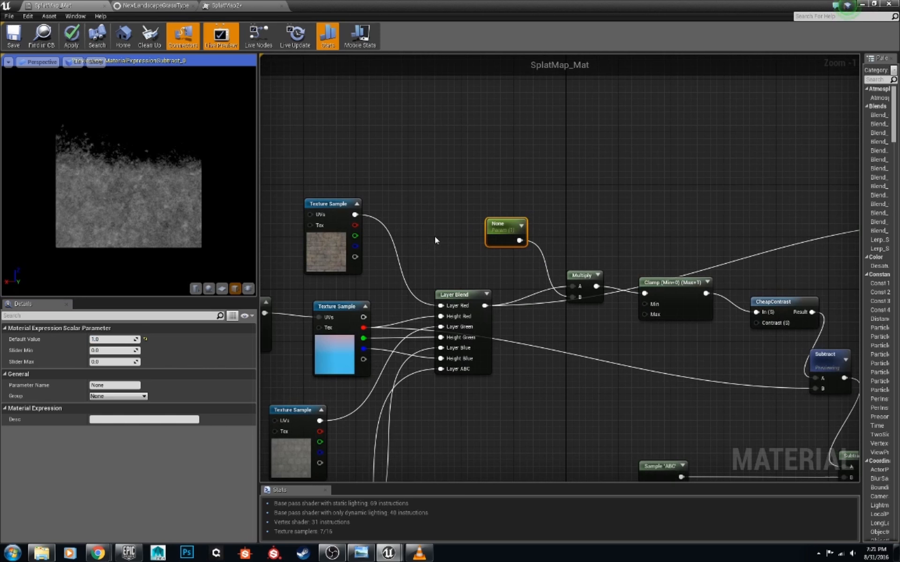
click(18, 36)
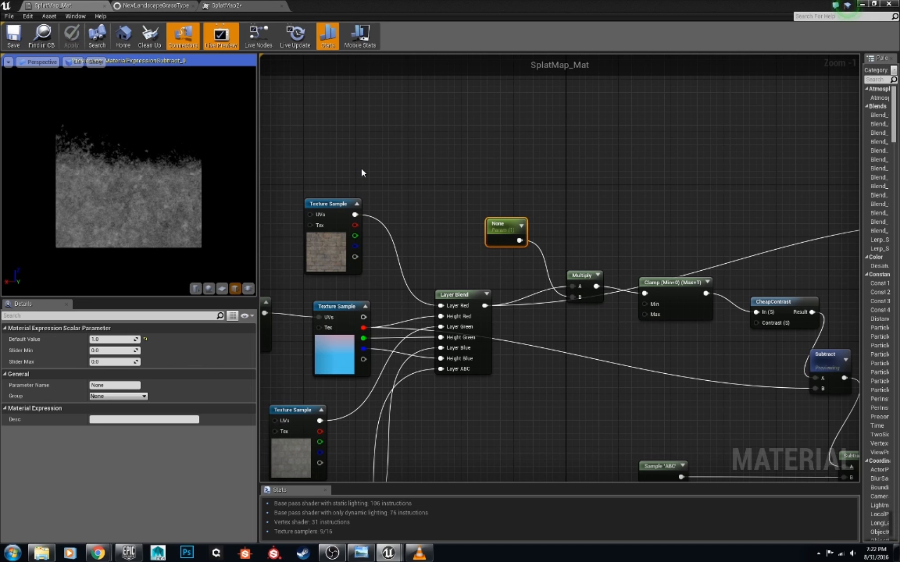
click(862, 4)
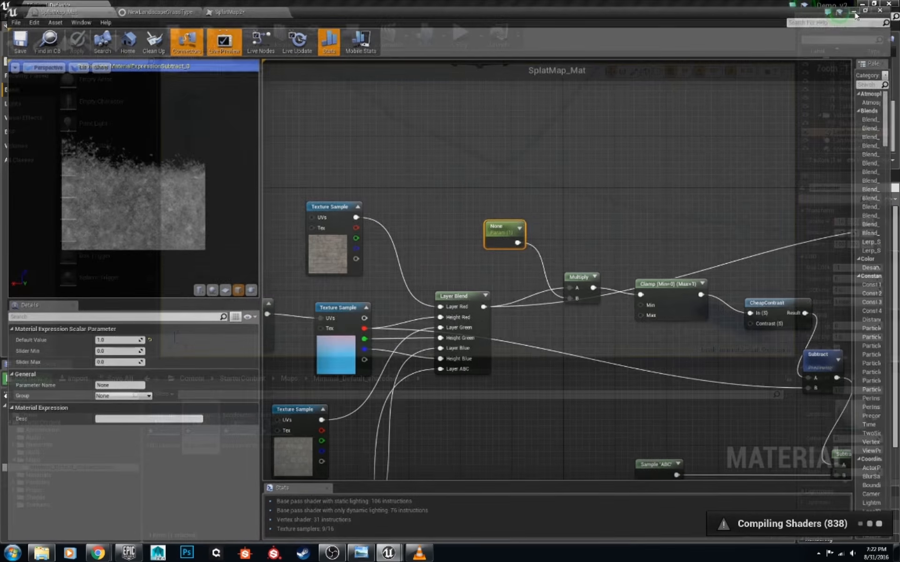
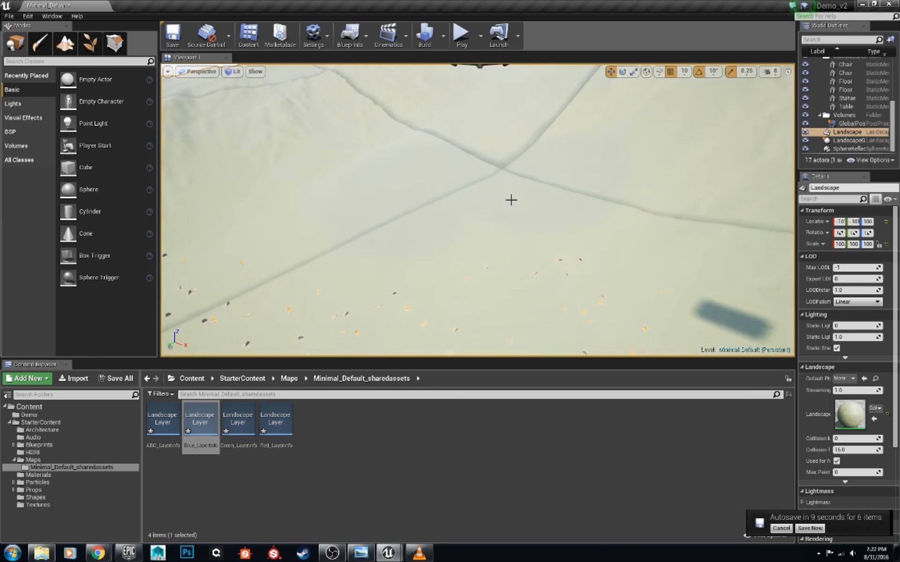
right_drag(517, 178, 455, 164)
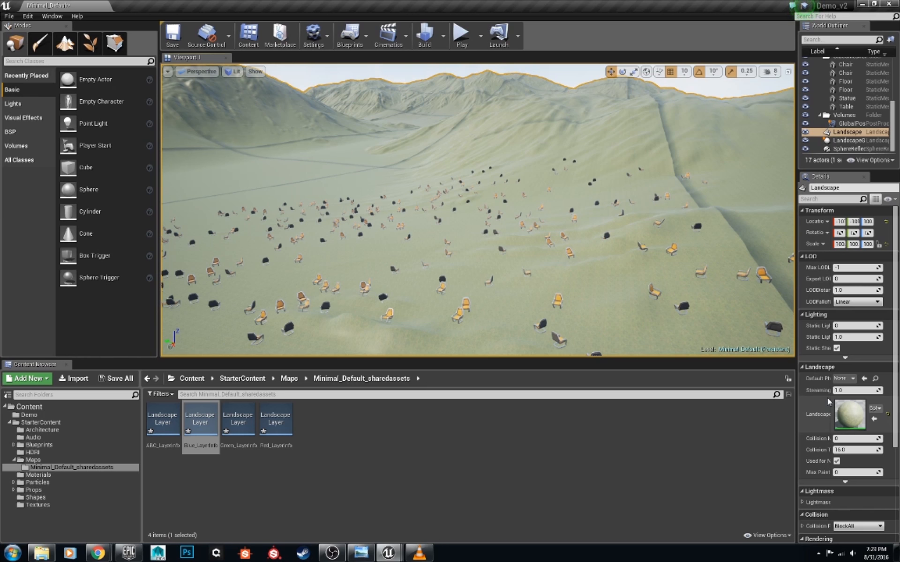
- Switch to the foliagetesting project's Unreal Editor window and maximize it
click(391, 552)
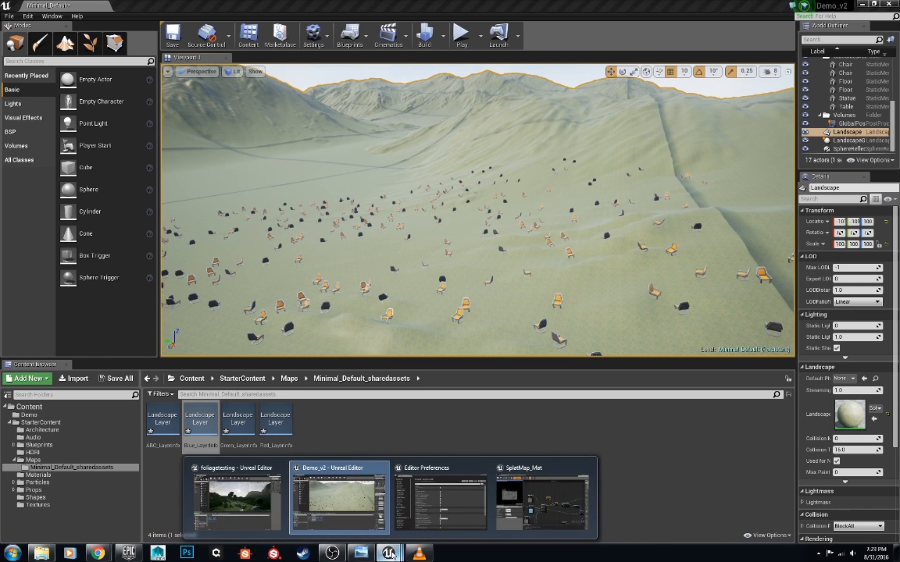
click(242, 489)
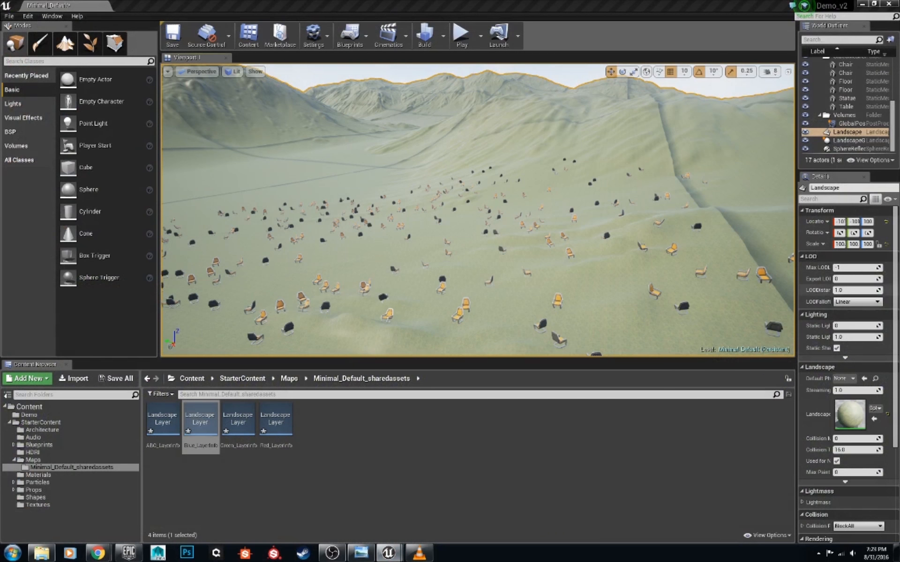
drag(899, 46, 261, 43)
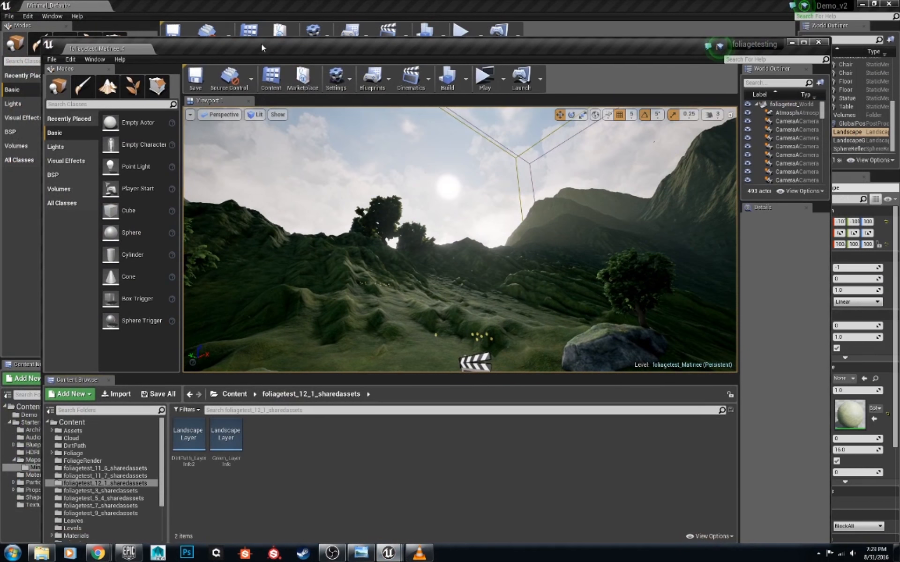
double_click(261, 44)
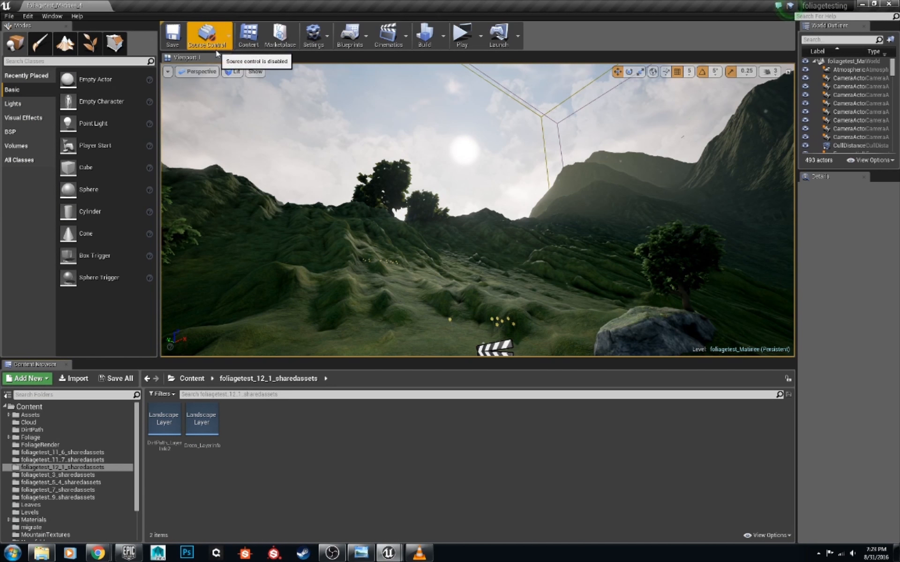
- Turn on Grass and Foliage display in the viewport and jump to saved camera view 1 over the meadow
click(253, 72)
mouse_move(287, 292)
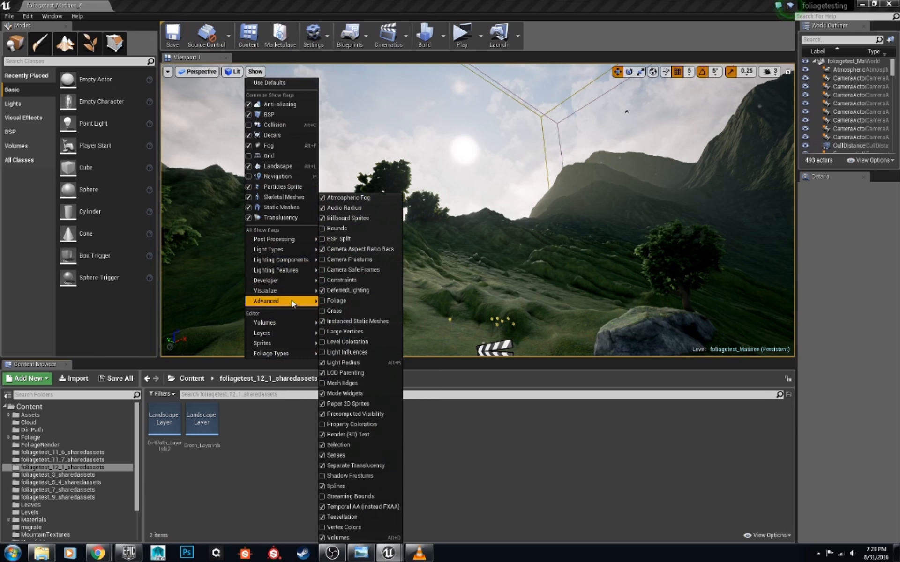
click(324, 311)
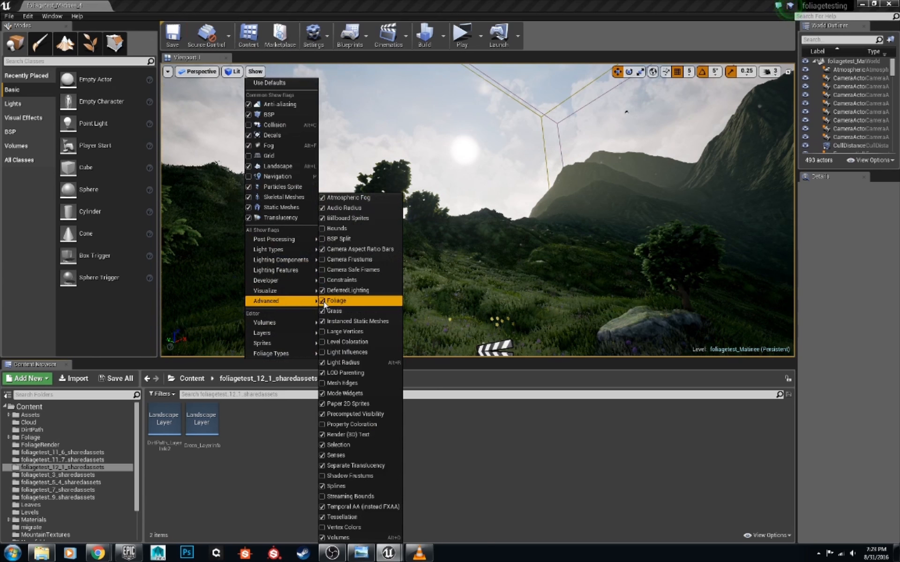
right_drag(445, 234, 462, 229)
key(1)
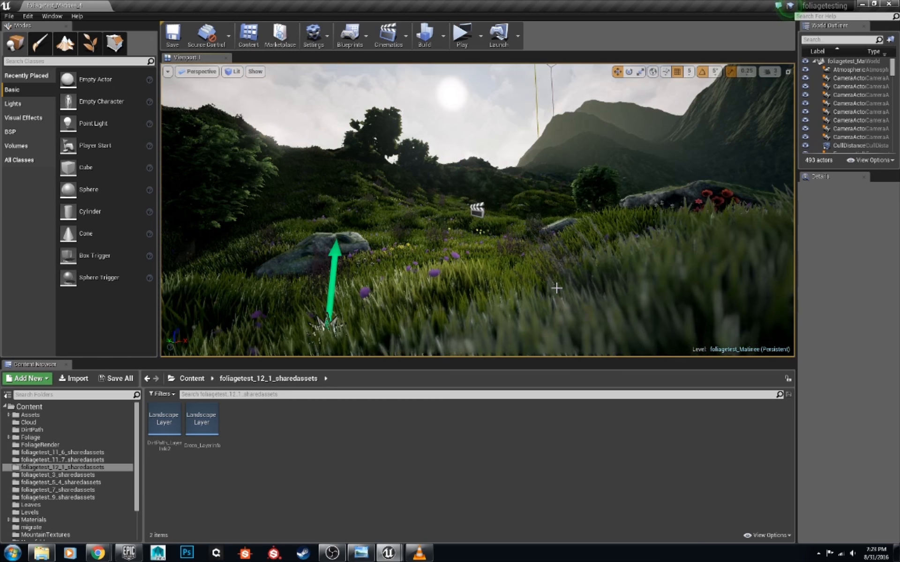
- Hide all sprites and all volumes in the level viewport
click(255, 72)
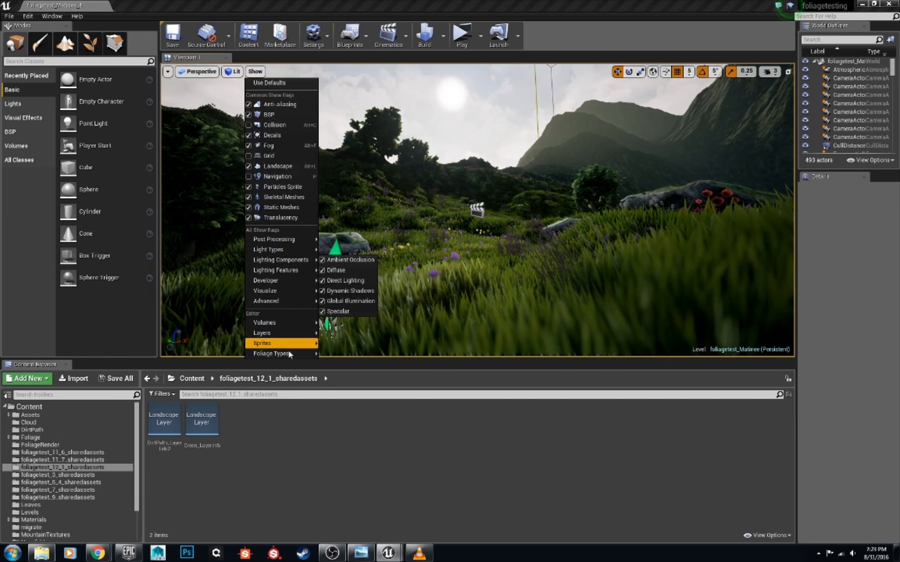
mouse_move(305, 346)
click(336, 338)
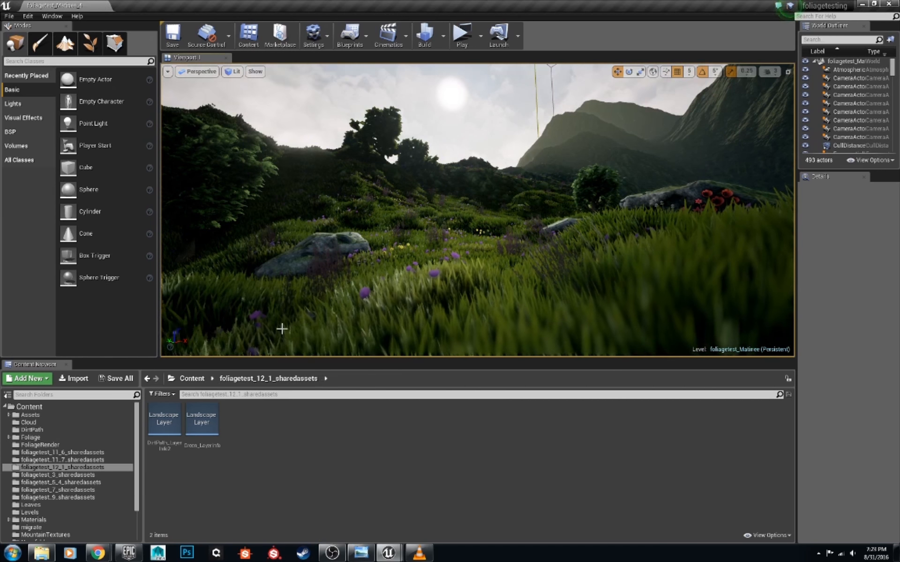
click(255, 71)
mouse_move(265, 322)
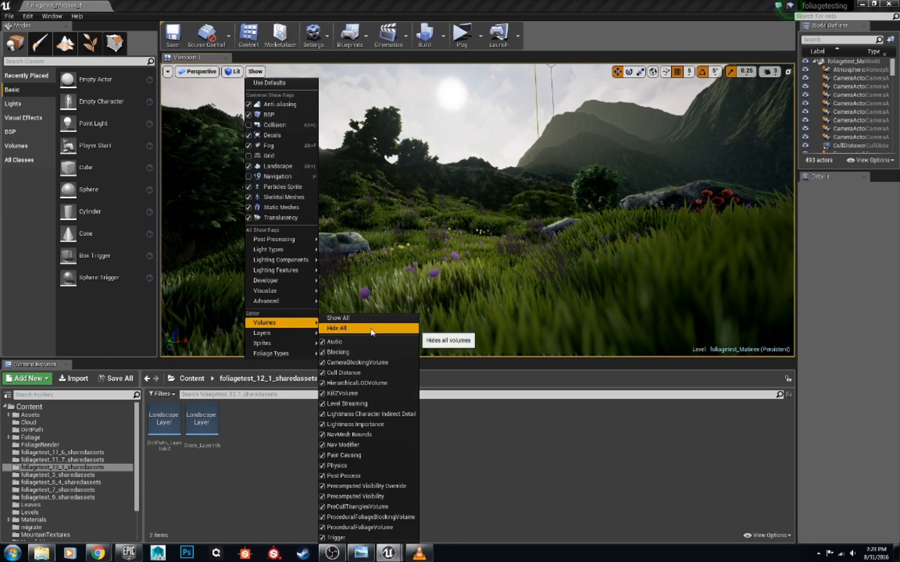
click(338, 330)
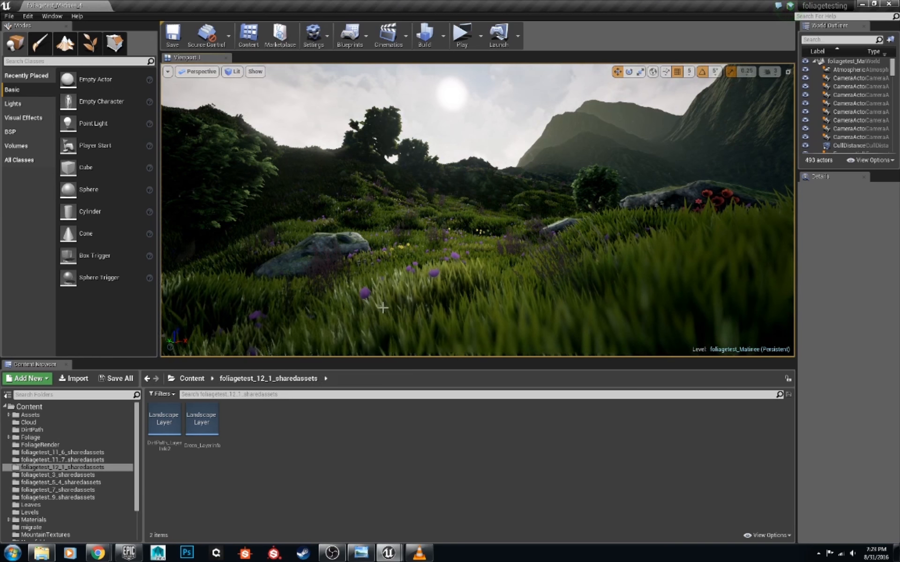
- Paint the DirtPath layer across the grass past the rocks, using a landscape brush size of about 252
click(65, 43)
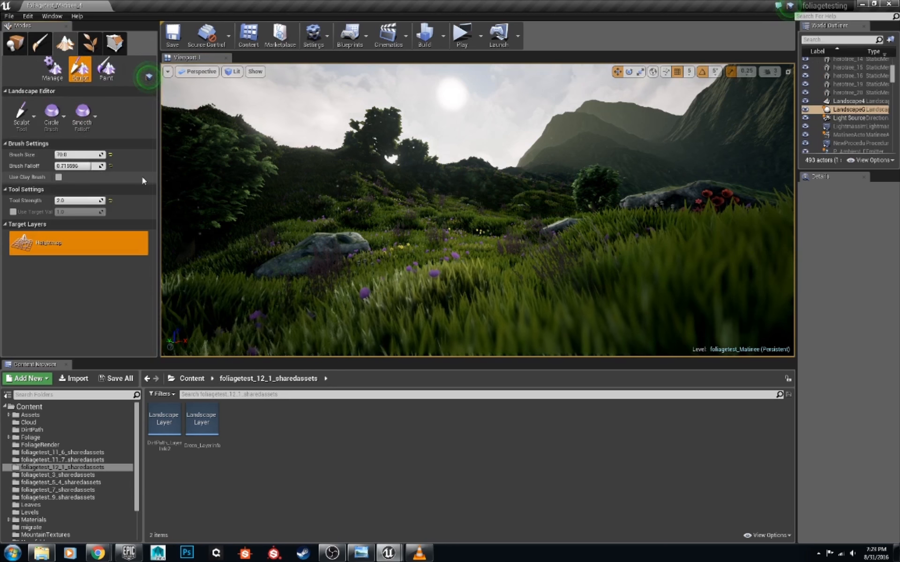
click(105, 67)
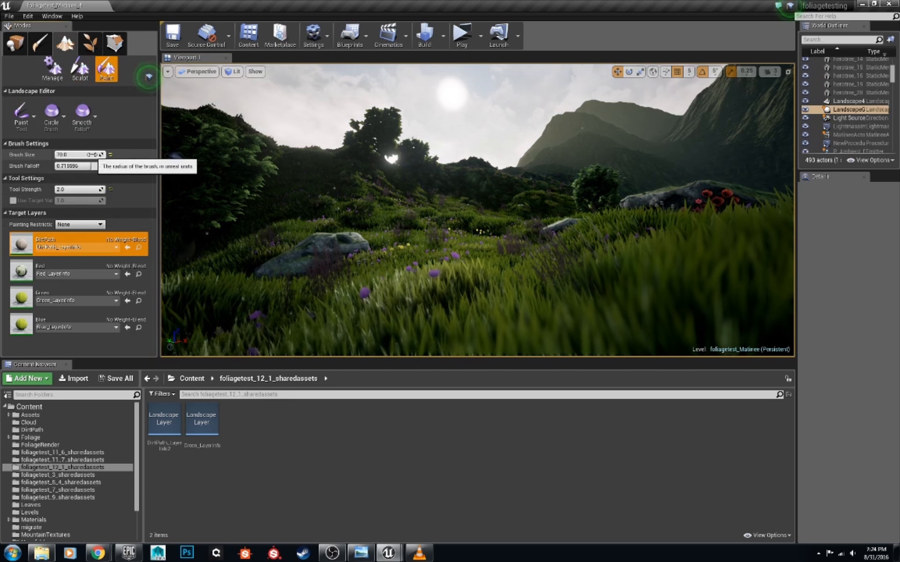
drag(89, 155, 87, 155)
mouse_move(346, 225)
right_down()
mouse_move(329, 168)
mouse_move(388, 352)
mouse_move(375, 281)
mouse_move(328, 265)
mouse_move(324, 275)
right_up()
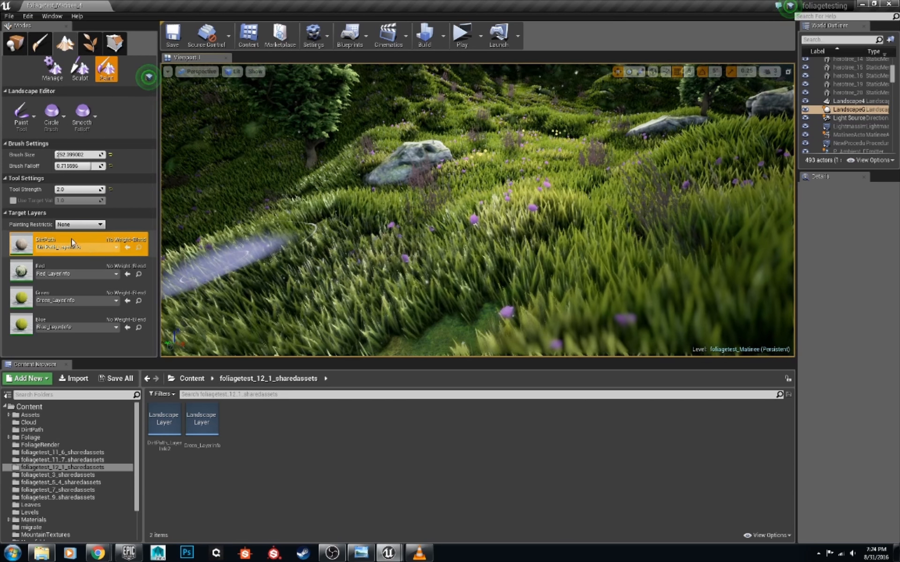
mouse_move(322, 308)
mouse_down()
mouse_move(351, 287)
mouse_move(516, 253)
mouse_move(581, 187)
mouse_move(593, 151)
mouse_up()
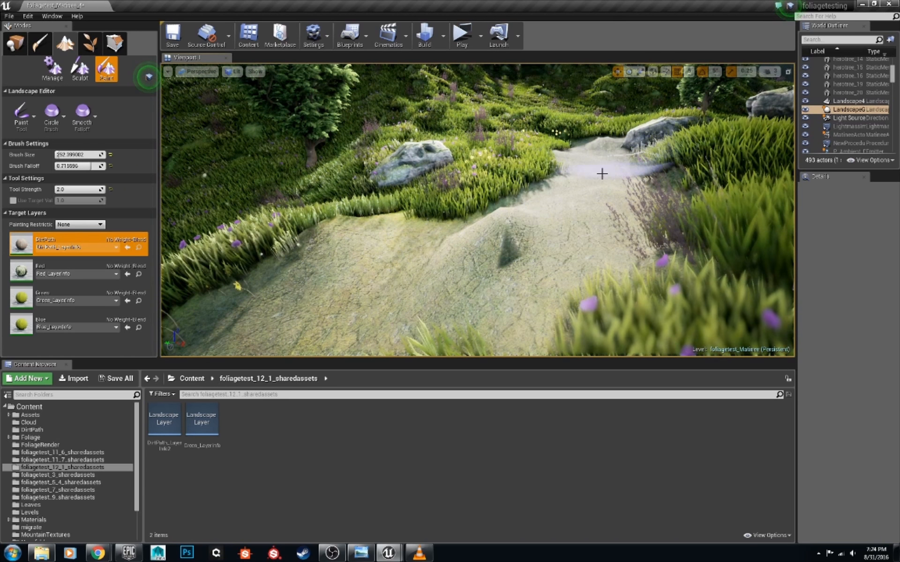
- Undo the last landscape paint stroke made with the Red layer, make Green the target layer and look along the path
click(76, 270)
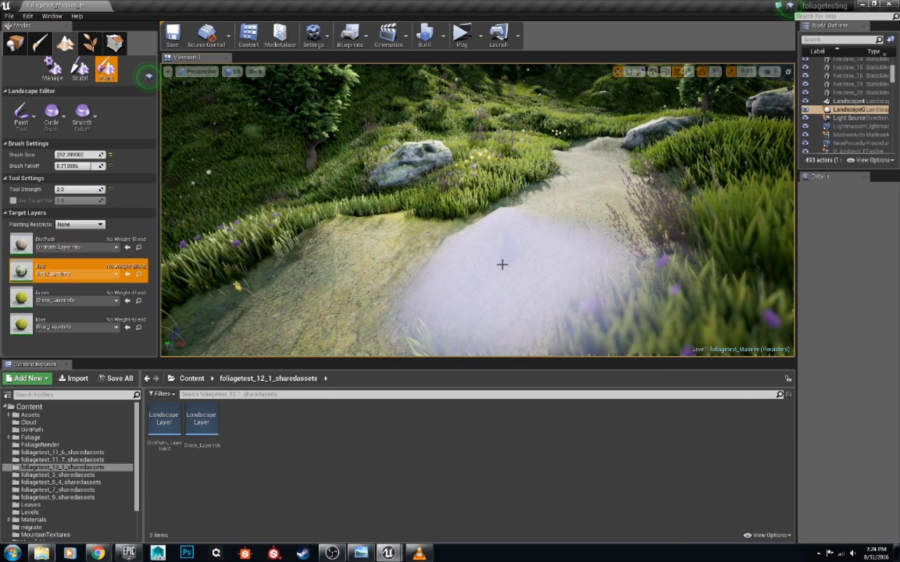
key(ctrl+z)
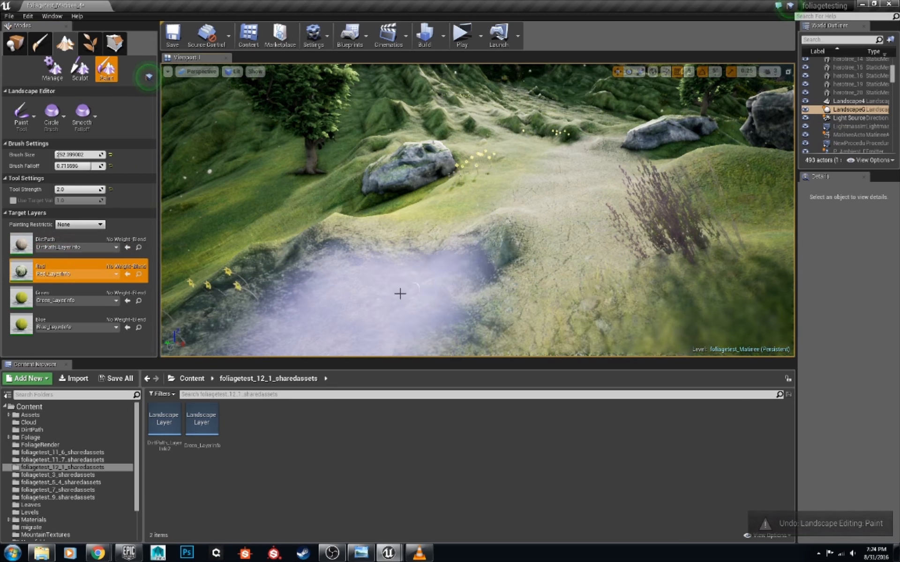
click(29, 299)
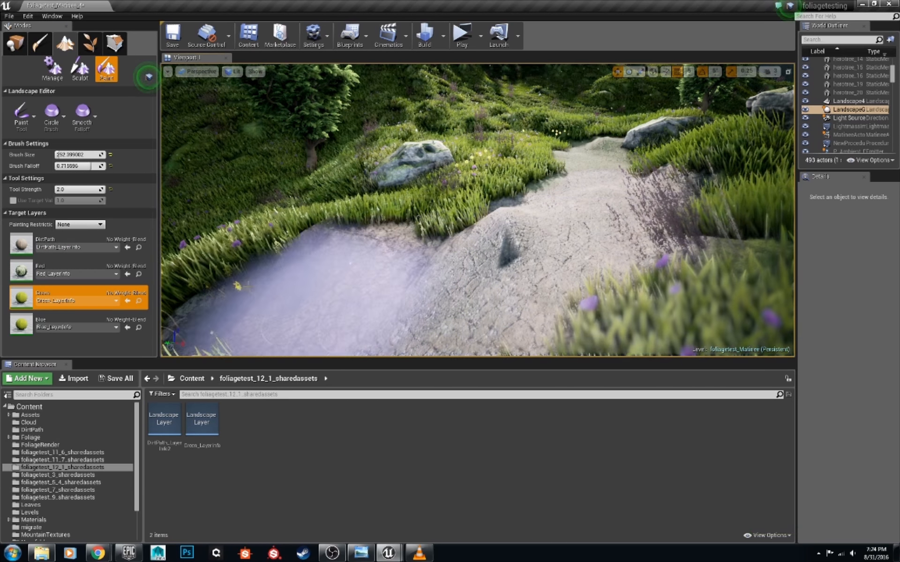
right_drag(283, 255, 319, 229)
key(s)
mouse_move(383, 269)
right_down()
mouse_move(398, 239)
mouse_move(383, 269)
mouse_move(406, 284)
right_up()
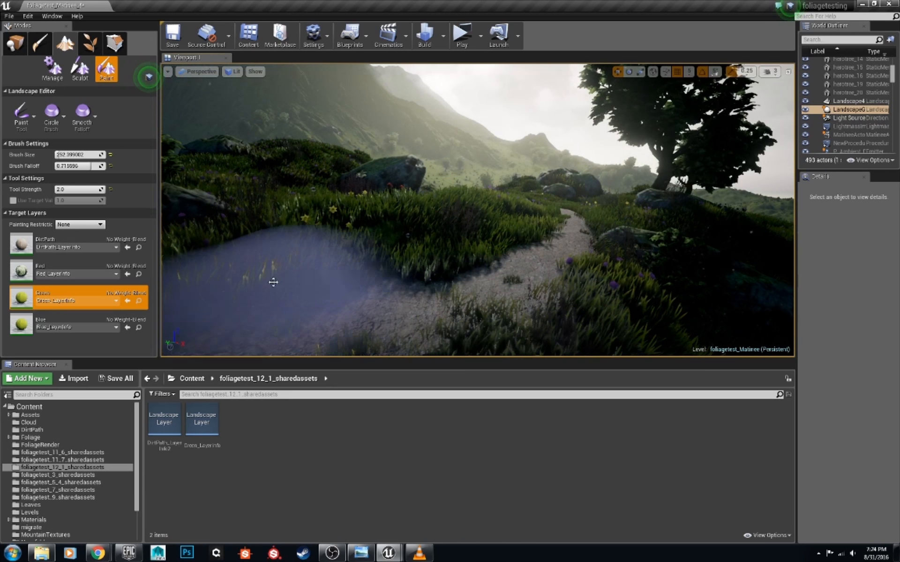
- Return to Place mode, select the landscape and open its splatmapMaterialImport material in a maximized editor
click(15, 43)
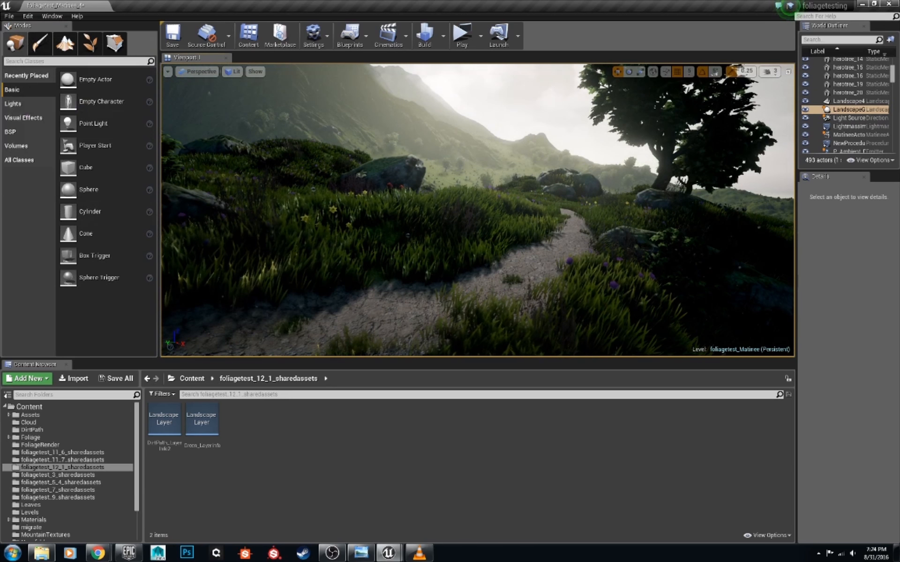
click(261, 269)
double_click(850, 442)
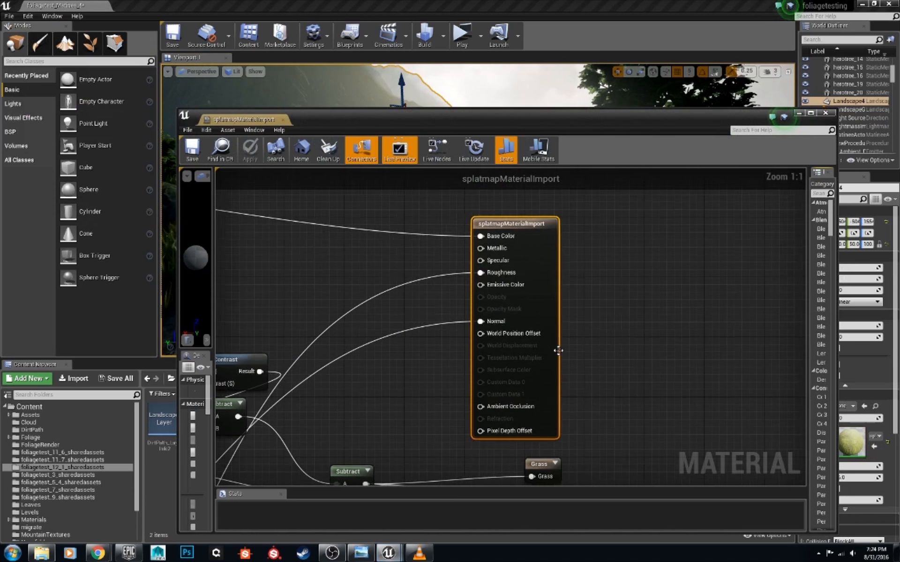
double_click(457, 121)
- Examine the world-position tiling setup, with its Relative Tiling 01 parameter, Divide and Mask nodes, that feeds the texture samples
scroll(458, 144, down, 3)
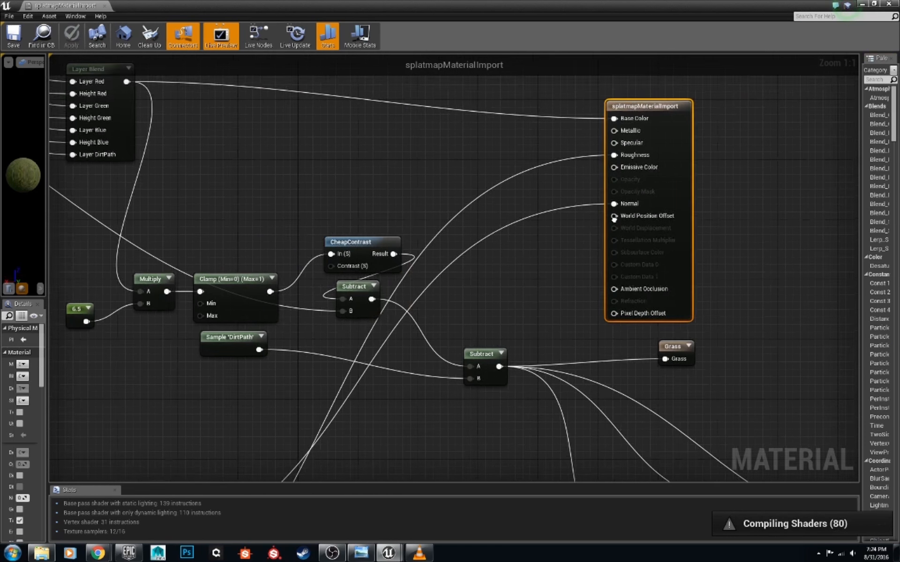
right_drag(623, 228, 694, 231)
scroll(619, 234, down, 4)
right_drag(473, 213, 447, 376)
scroll(372, 334, up, 3)
drag(318, 211, 398, 342)
drag(382, 320, 213, 125)
right_drag(359, 312, 301, 173)
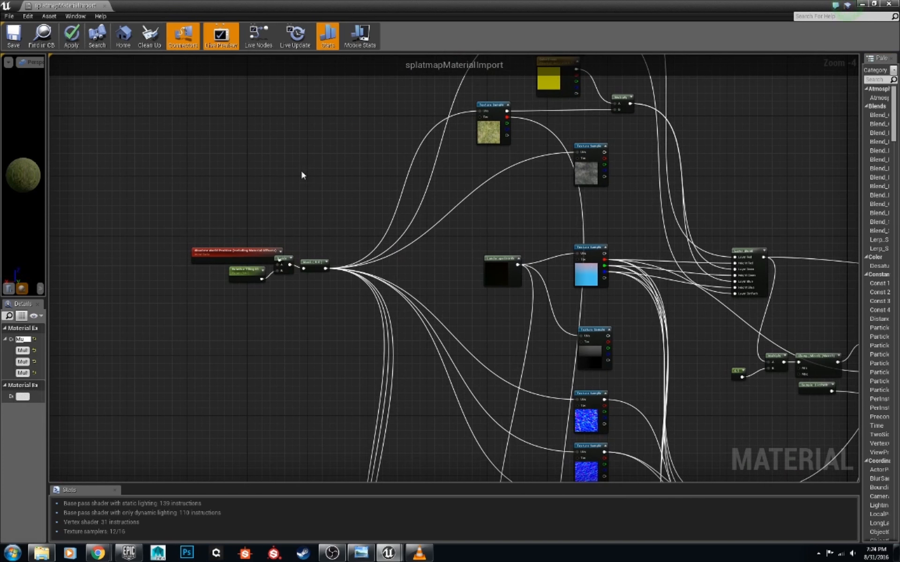
right_drag(467, 270, 279, 172)
right_drag(227, 164, 491, 227)
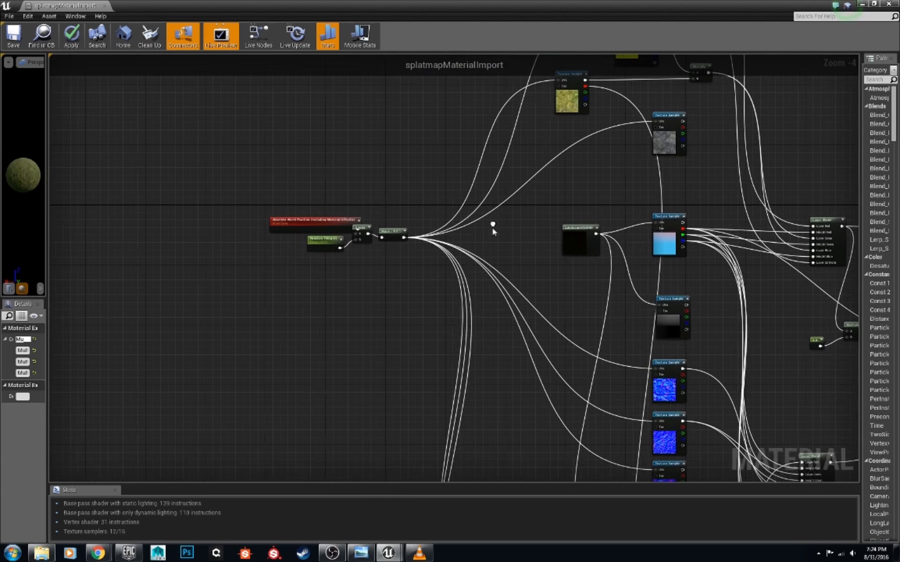
scroll(388, 175, up, 2)
right_drag(183, 145, 205, 187)
drag(205, 187, 413, 328)
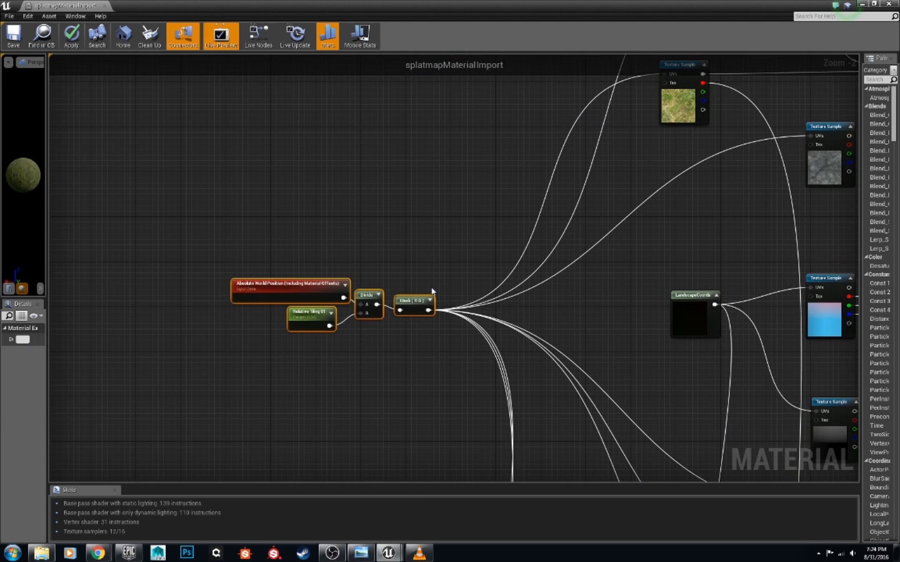
scroll(424, 289, up, 2)
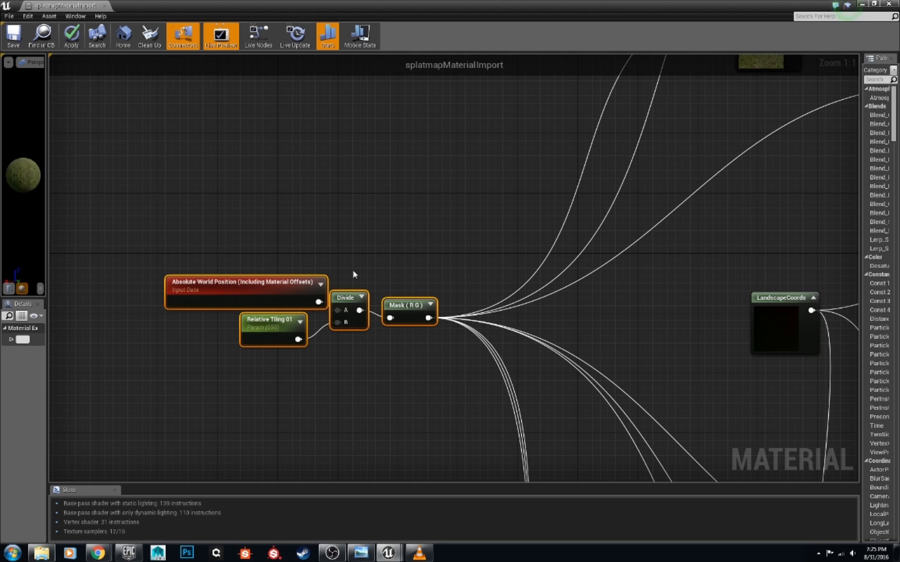
right_drag(639, 180, 589, 188)
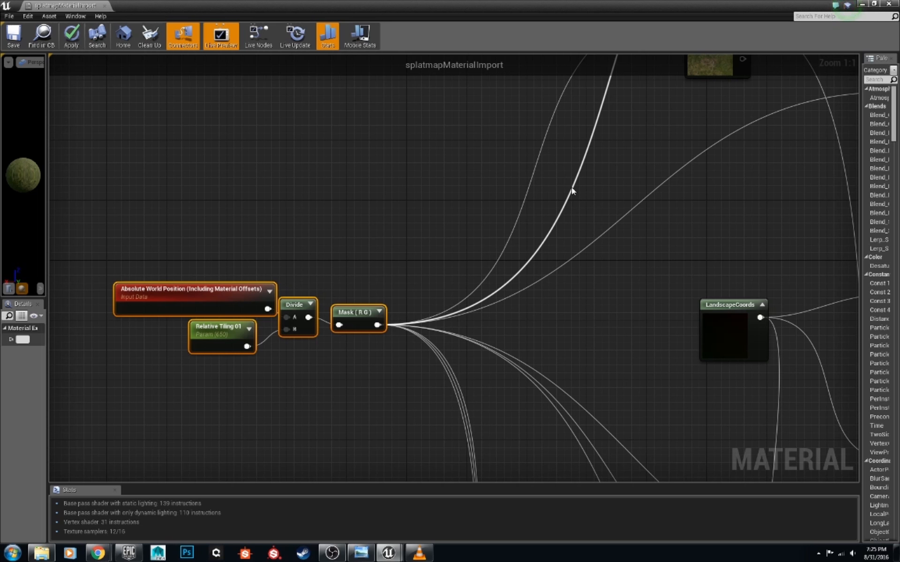
- Examine the base colour texture samples, including the one driven by LandscapeCoords and the ColorGrass multiply
right_drag(630, 262, 388, 268)
scroll(398, 190, down, 2)
right_drag(401, 173, 403, 347)
right_drag(398, 216, 359, 261)
scroll(336, 303, up, 1)
drag(285, 108, 473, 142)
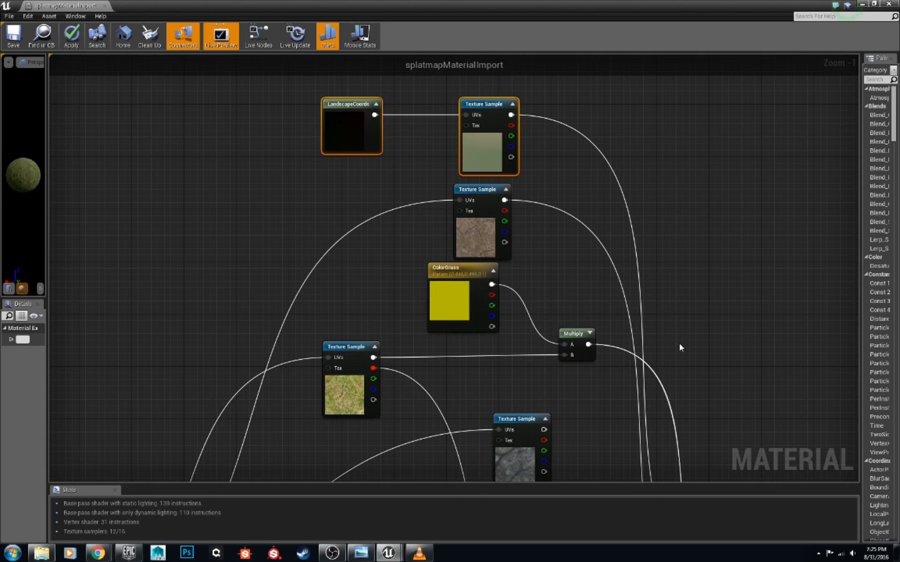
right_drag(679, 347, 566, 223)
- Examine the normal and roughness texture samples, their BlendAngleCorrectedNormals nodes and the Layer Blend nodes they feed
scroll(578, 273, down, 2)
right_drag(590, 300, 514, 69)
right_drag(540, 251, 547, 109)
right_drag(537, 356, 565, 256)
scroll(572, 260, down, 2)
scroll(527, 251, up, 3)
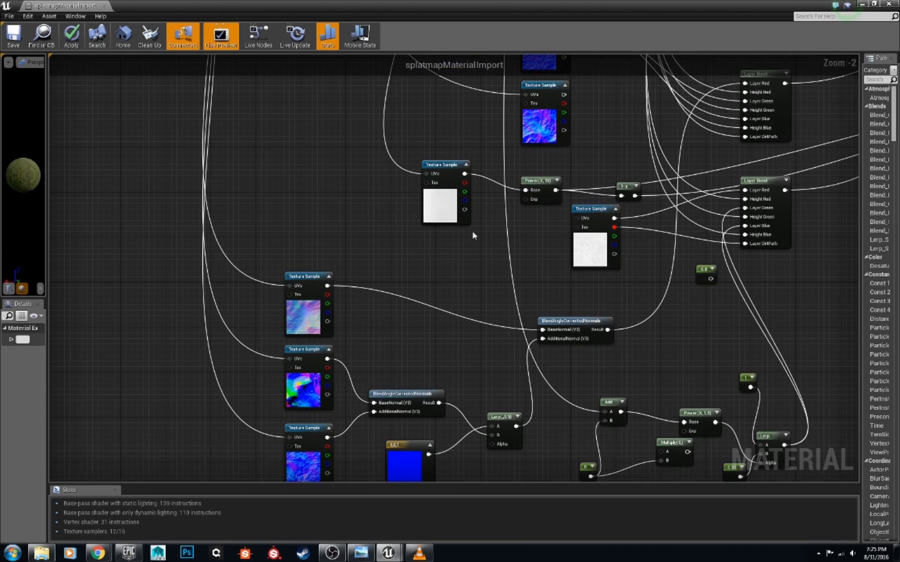
right_drag(471, 230, 463, 250)
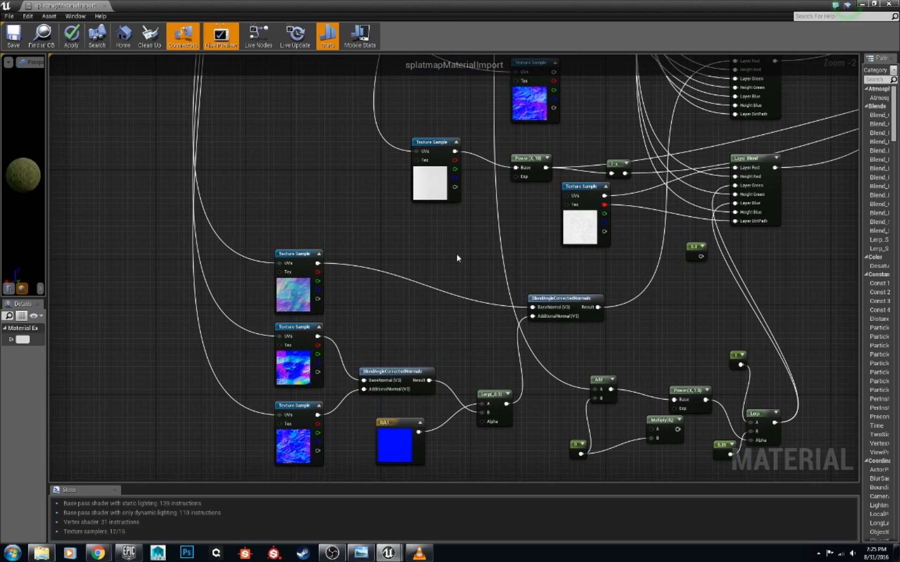
scroll(457, 257, down, 1)
right_drag(457, 256, 373, 360)
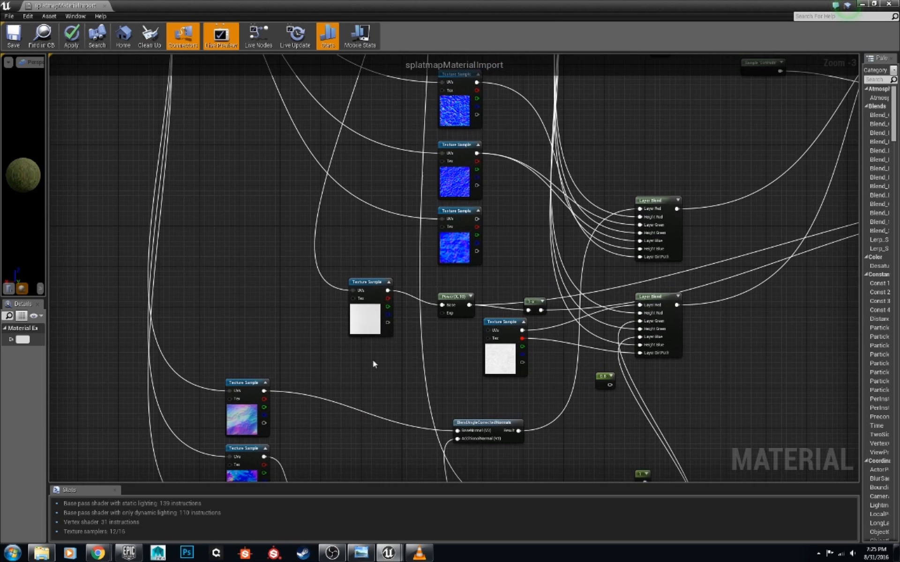
right_drag(363, 205, 353, 164)
right_drag(322, 316, 283, 310)
right_click(311, 361)
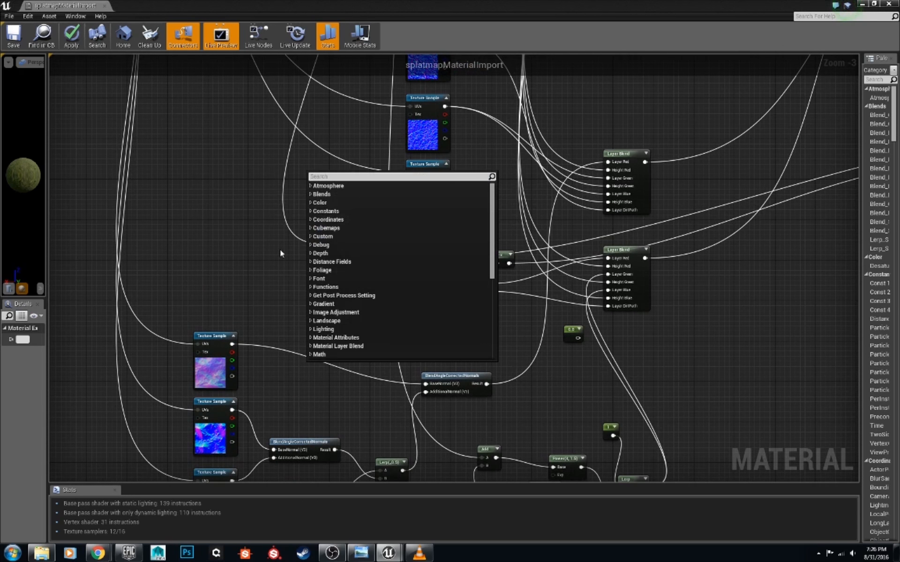
click(280, 253)
- Disconnect the central LandscapeCoords node from the splat map and neighbouring texture samples
right_drag(577, 356, 412, 404)
right_drag(543, 268, 477, 454)
right_drag(479, 327, 637, 474)
right_drag(417, 336, 493, 410)
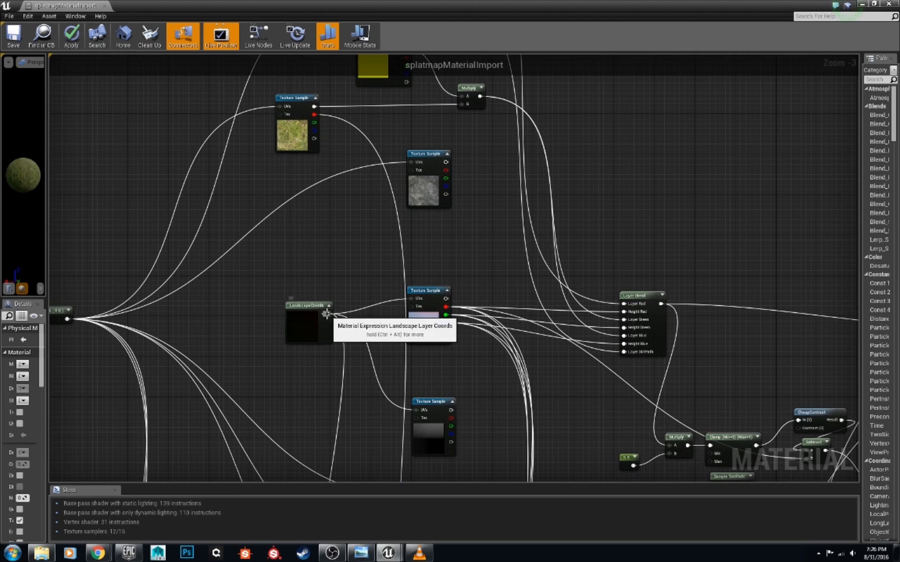
right_drag(586, 356, 417, 369)
- Preview the base colour Layer Blend node on a cube in a widened preview viewport
right_click(455, 310)
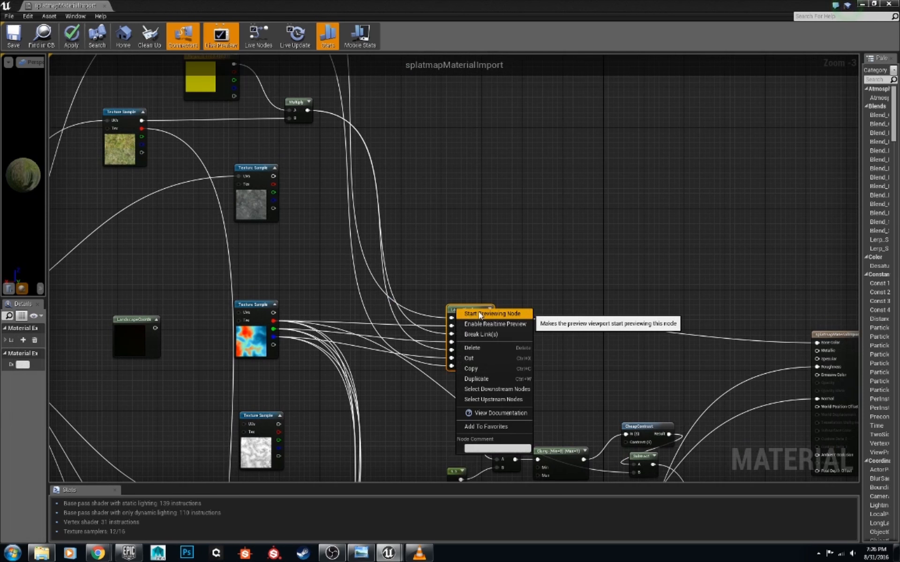
click(478, 314)
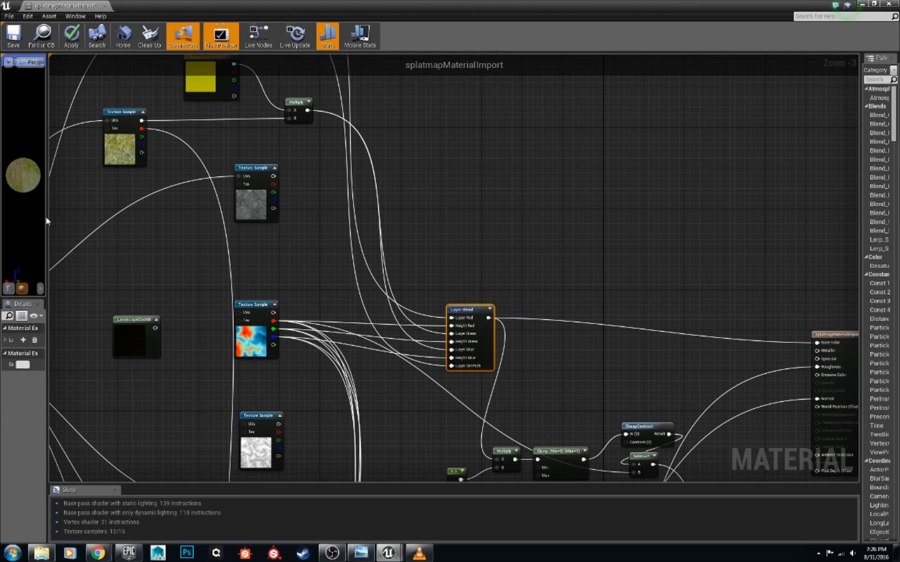
drag(45, 215, 215, 215)
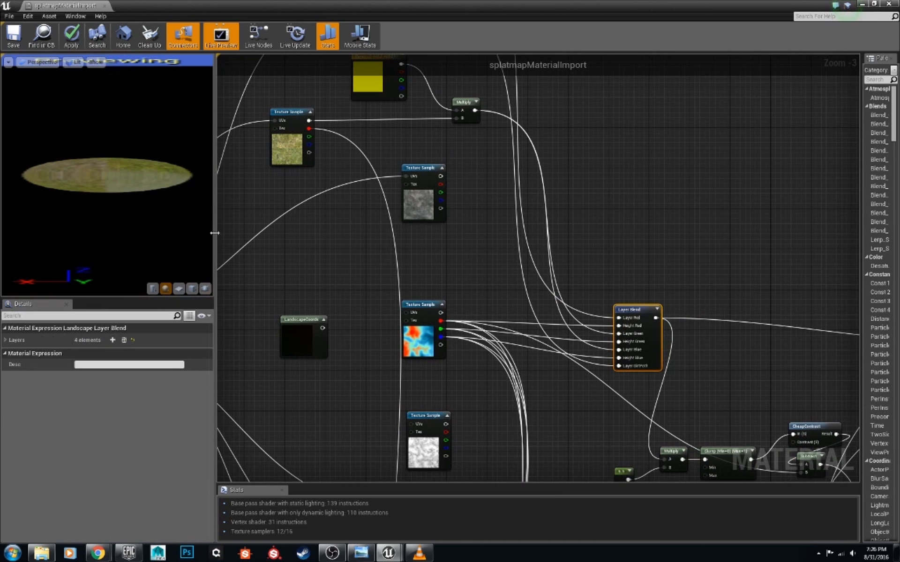
click(179, 290)
scroll(150, 238, down, 3)
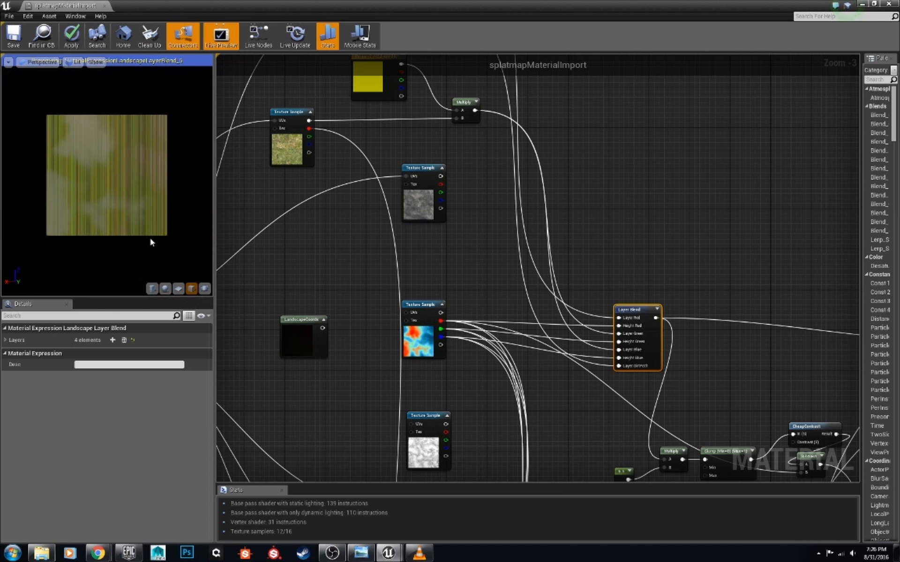
scroll(150, 238, up, 3)
- Preview the Multiply node of the grass mask, followed by the Clamp node it feeds
right_drag(671, 462, 485, 382)
right_click(485, 376)
click(506, 378)
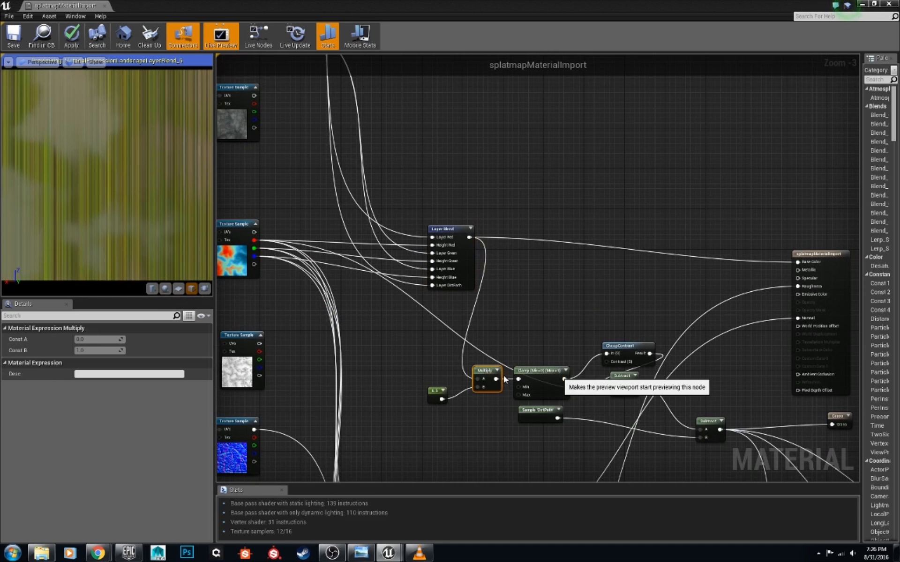
right_click(558, 371)
click(567, 377)
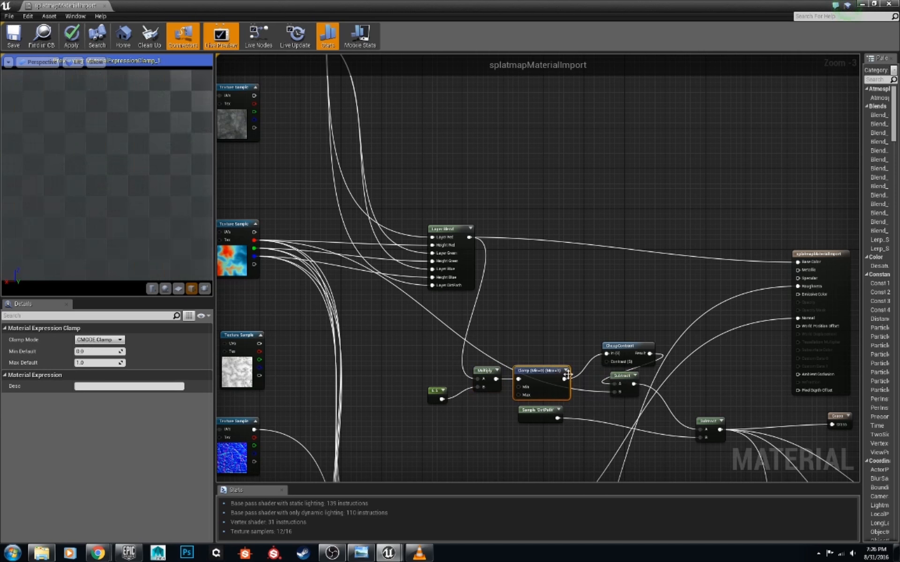
- Preview the CheapContrast node and the two Subtract nodes that follow it in the grass mask chain
right_click(612, 346)
click(620, 351)
right_click(624, 377)
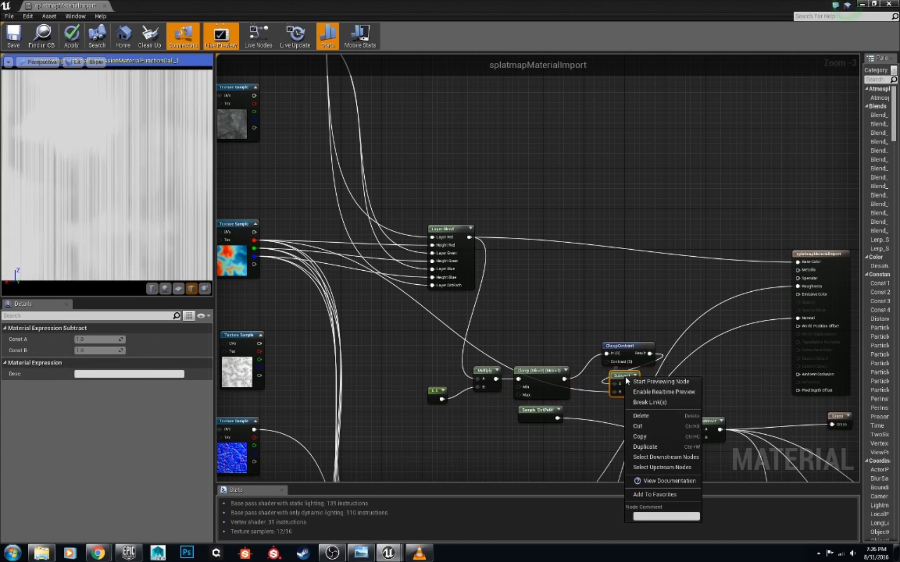
click(636, 378)
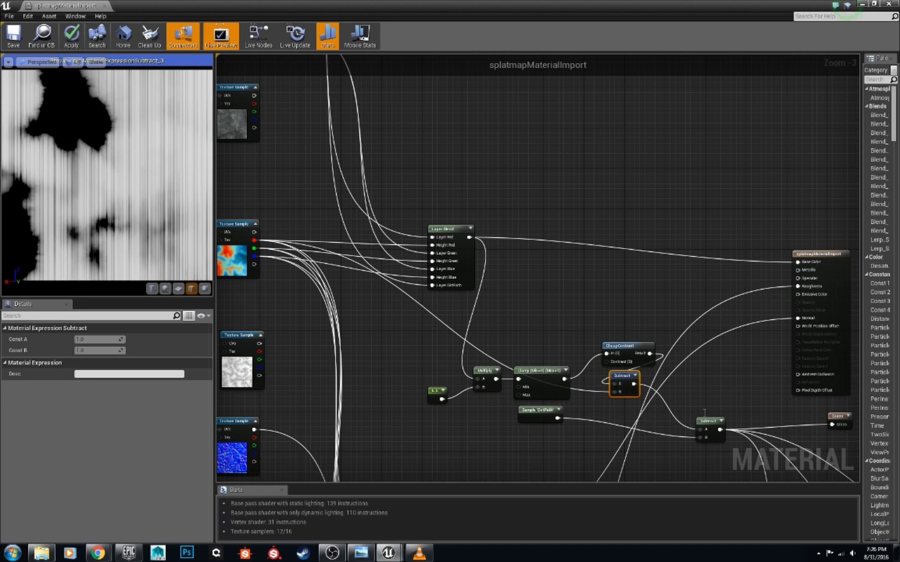
right_click(705, 421)
click(721, 277)
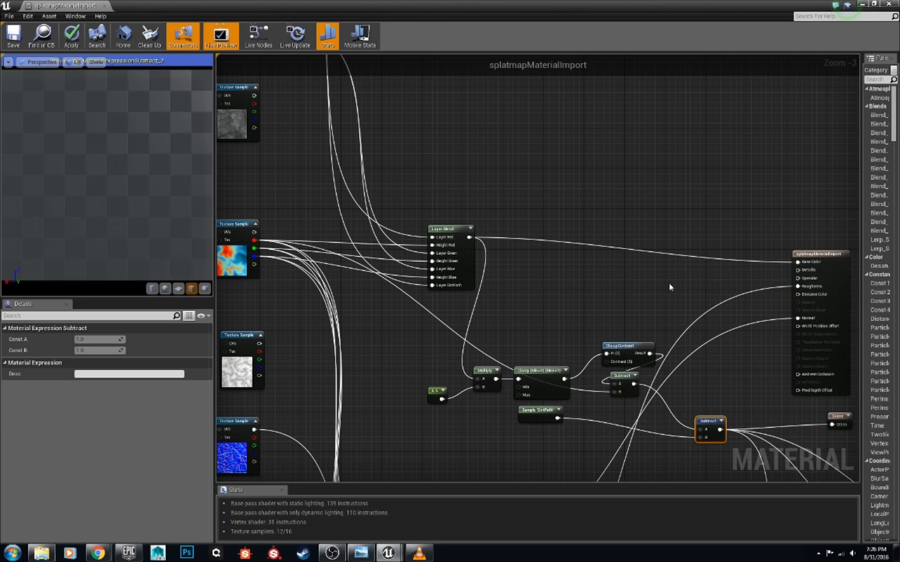
right_drag(658, 281, 422, 184)
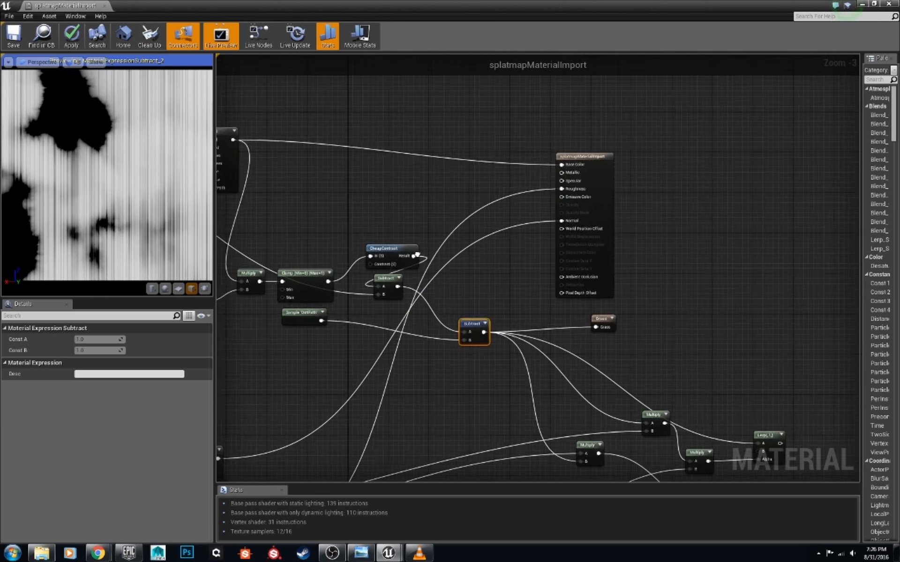
scroll(541, 270, down, 3)
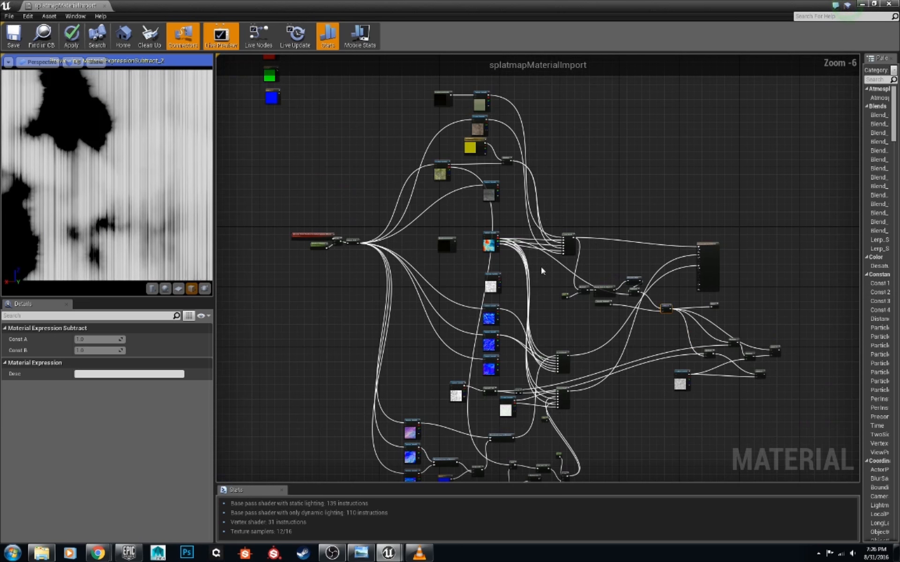
right_drag(541, 268, 515, 301)
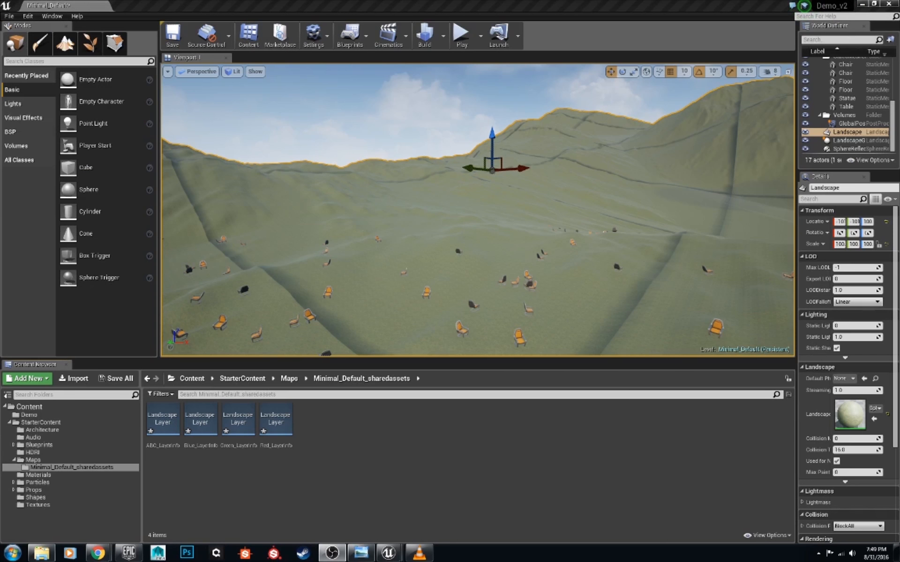
- Create a Procedural Foliage Spawner asset in the root Content folder
right_drag(477, 210, 582, 260)
click(52, 408)
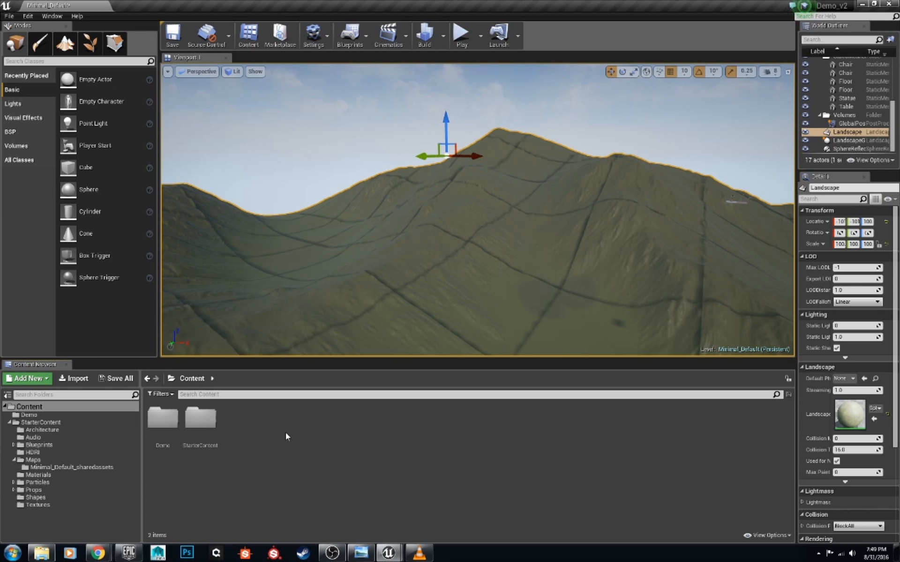
right_click(266, 427)
mouse_move(300, 390)
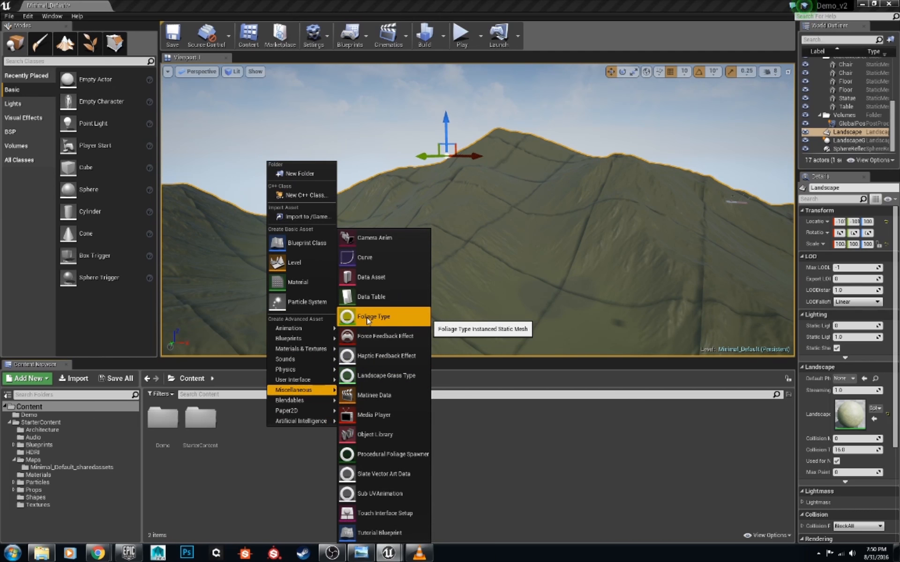
click(380, 453)
- Create a Foliage Type asset in the root Content folder beside the procedural foliage spawner
right_click(348, 438)
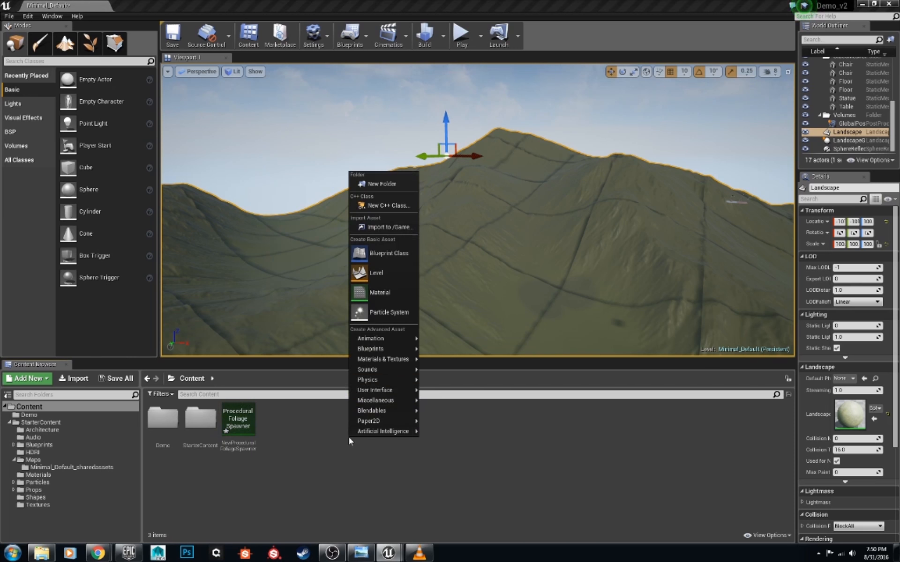
mouse_move(401, 401)
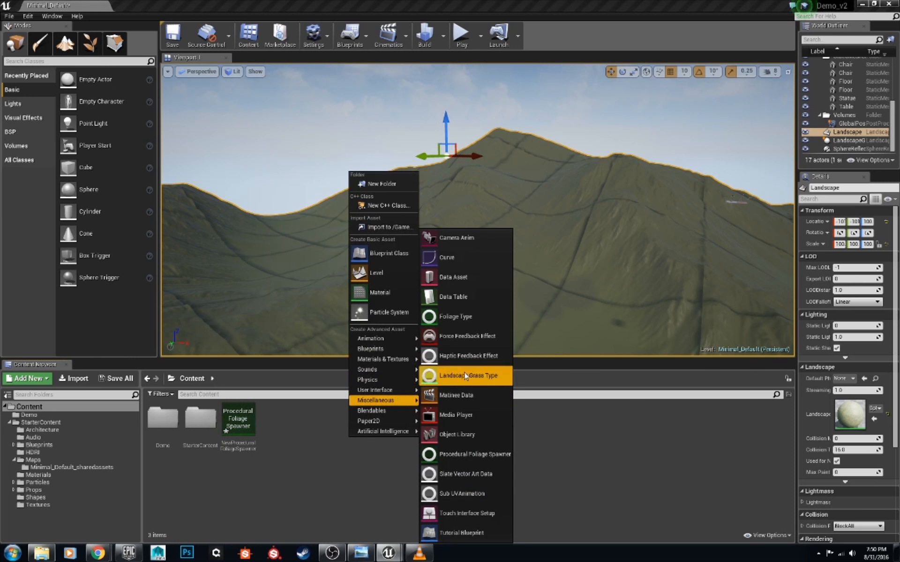
click(477, 317)
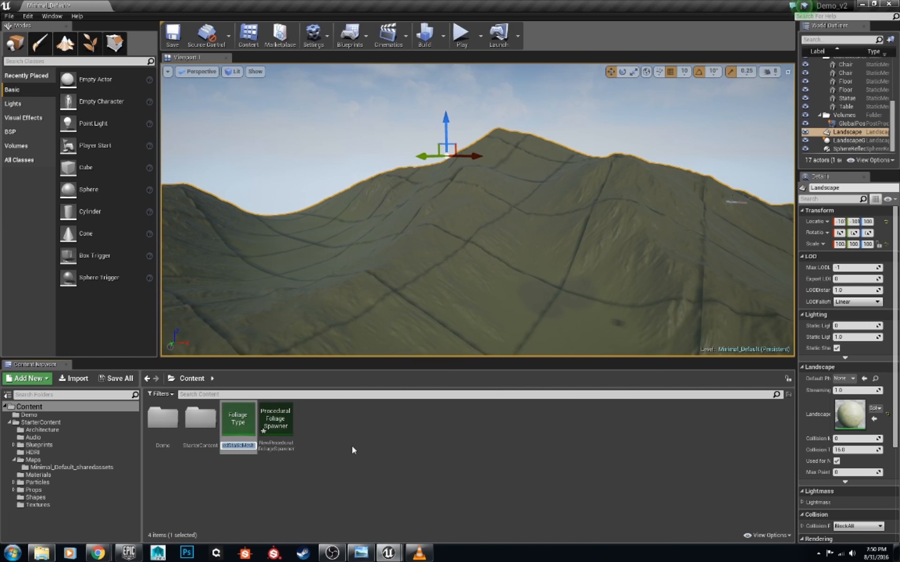
- Assign the Shape_QuadPyramid static mesh to the new foliage type and return to the level editor
double_click(245, 417)
click(421, 109)
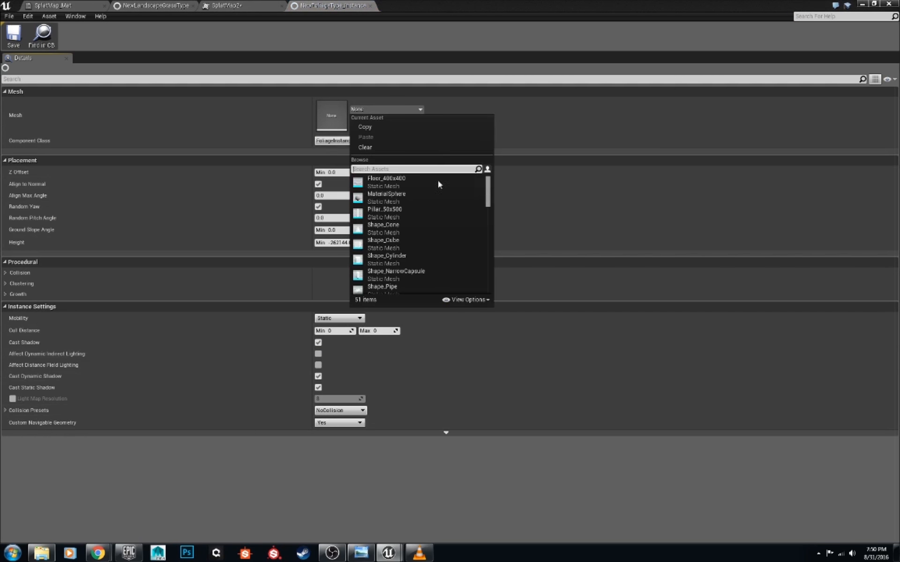
scroll(432, 235, down, 5)
scroll(440, 231, down, 1)
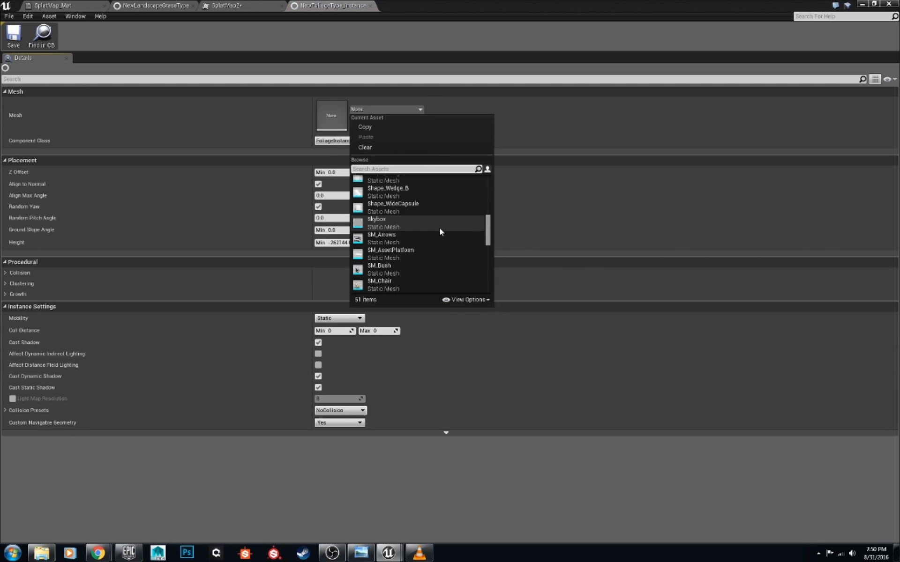
scroll(437, 235, down, 1)
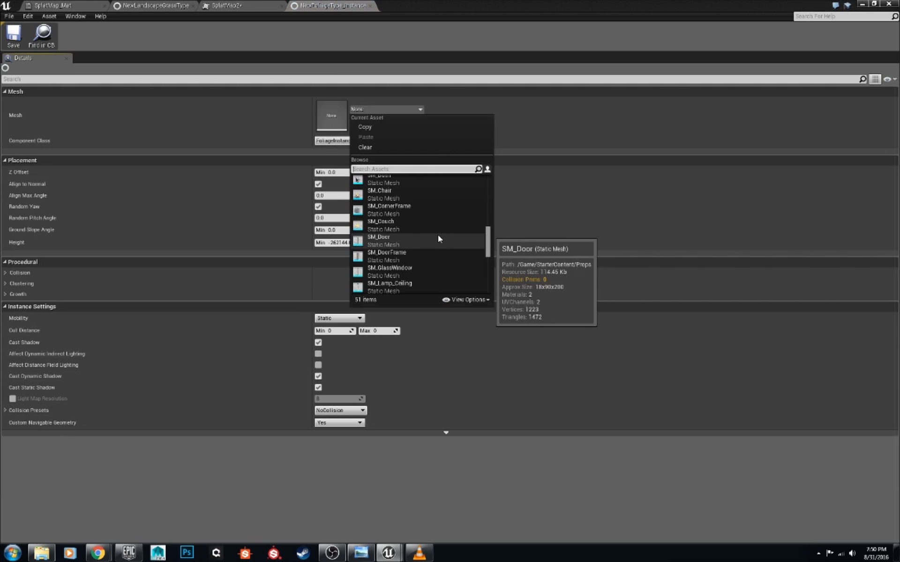
scroll(438, 235, up, 2)
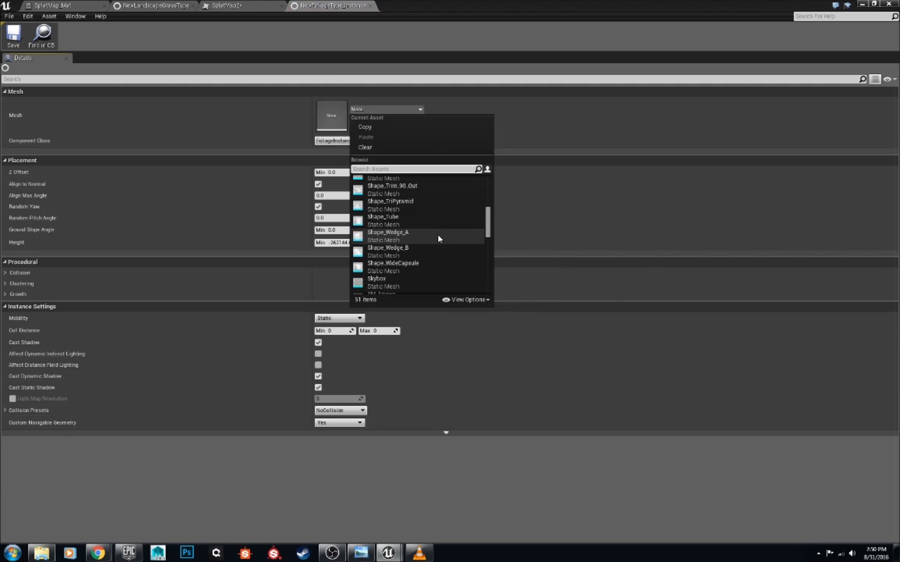
scroll(431, 205, up, 3)
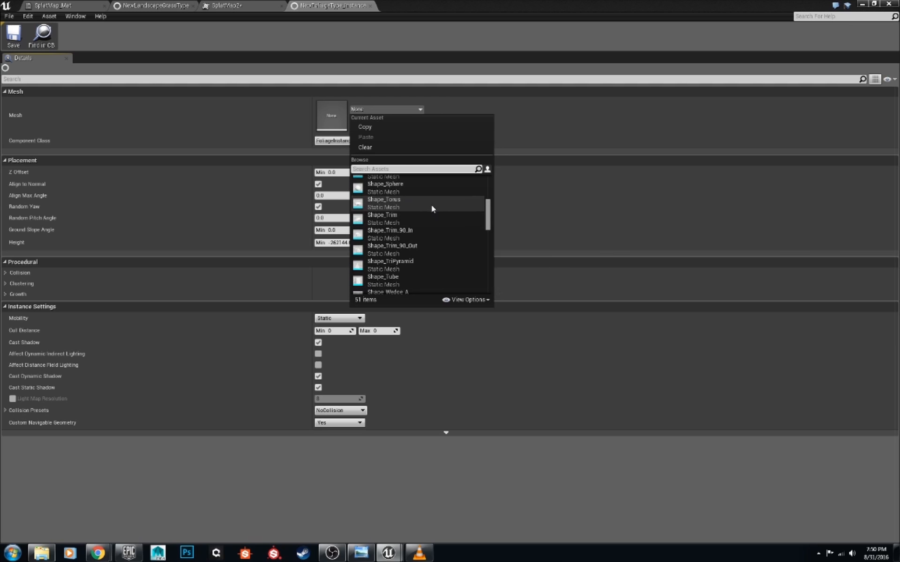
scroll(430, 205, up, 2)
click(432, 233)
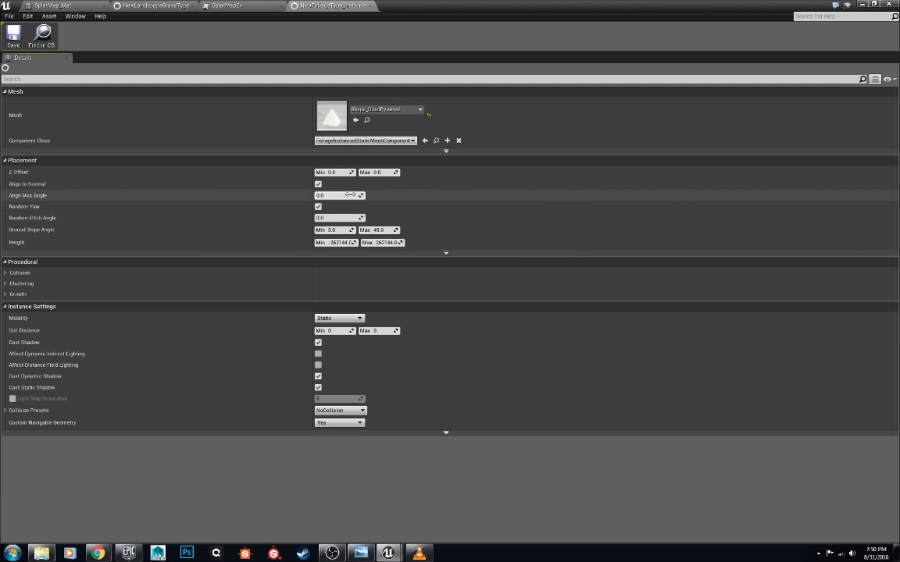
click(219, 5)
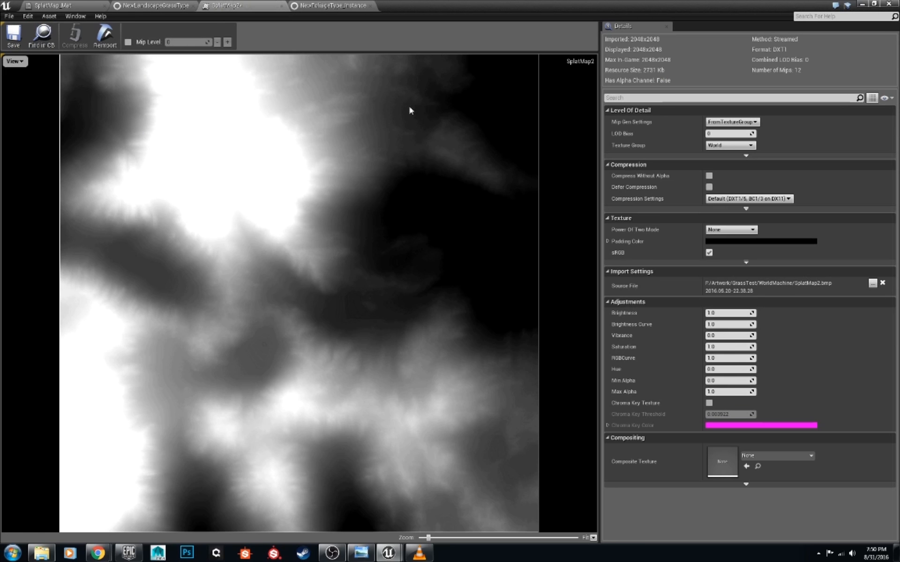
click(863, 5)
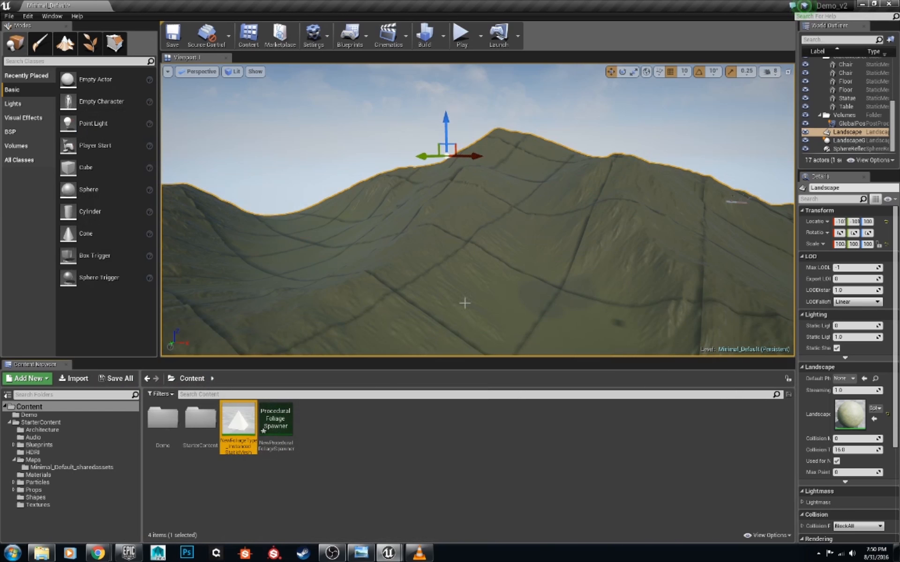
- Add one Foliage Types element to the procedural foliage spawner, assign NewFoliageType_InstancedStaticMesh to it and save the asset
double_click(284, 417)
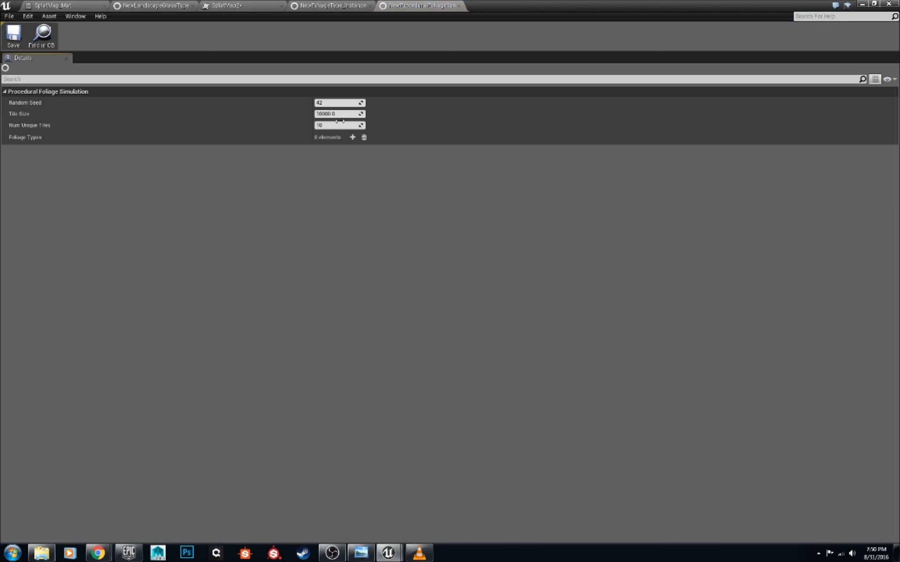
click(352, 137)
click(373, 151)
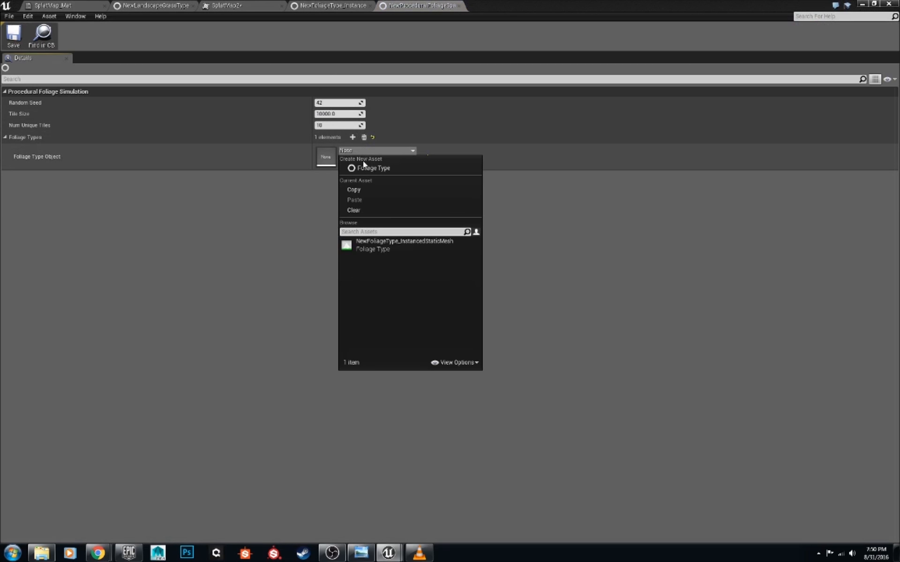
click(361, 241)
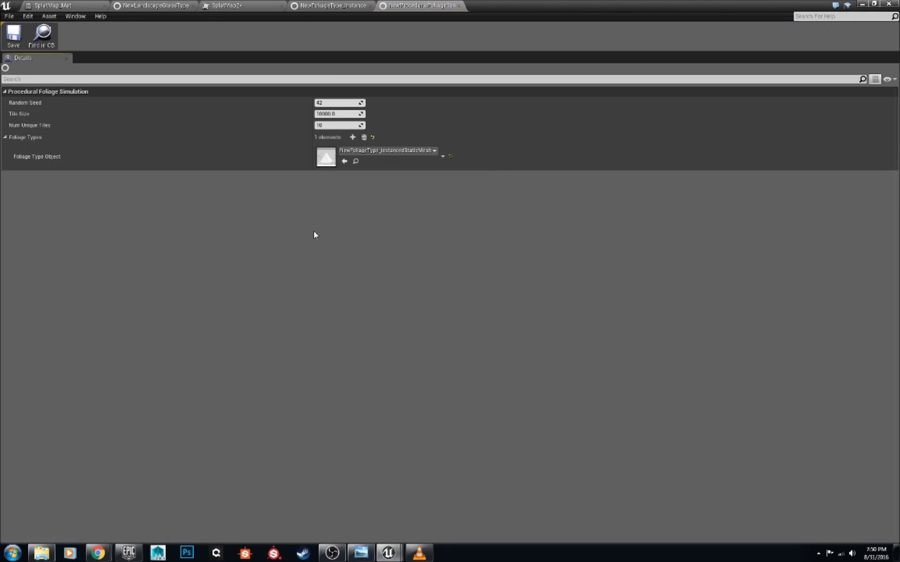
click(20, 41)
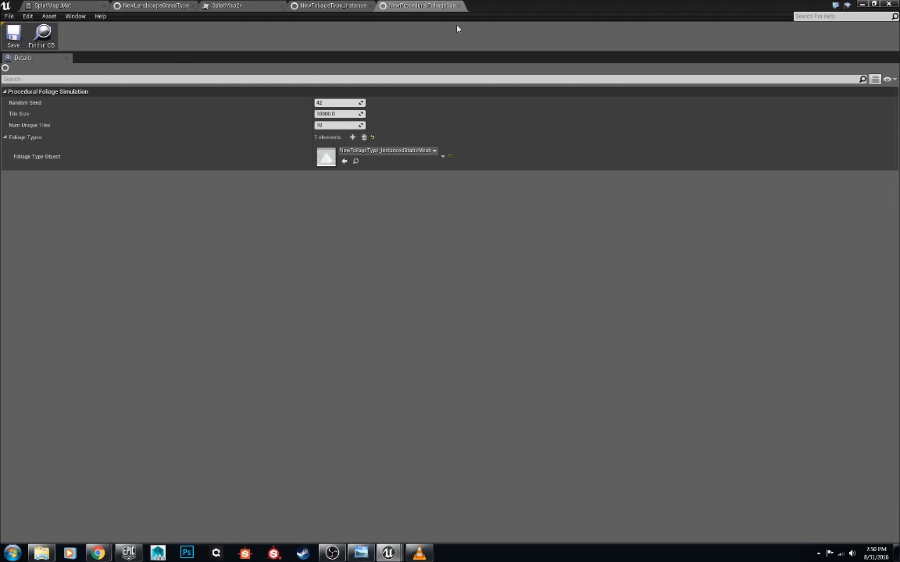
click(861, 4)
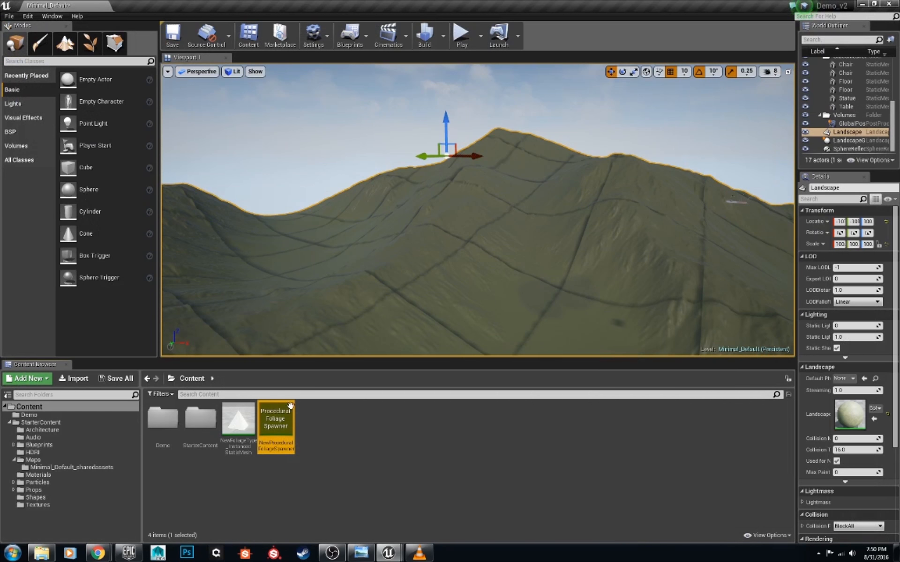
- Place the procedural foliage spawner on the landscape and set its scale to 1500 on all three axes
drag(291, 417, 363, 299)
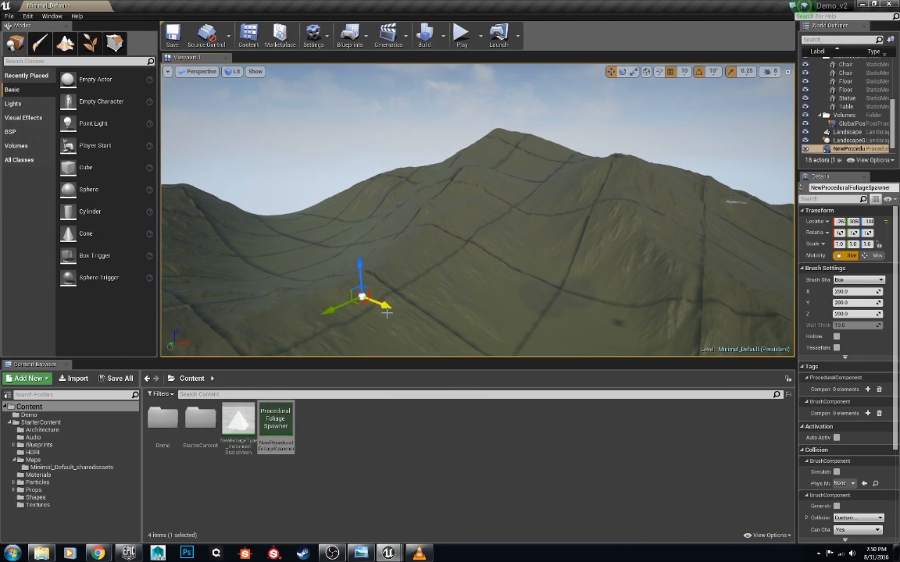
click(839, 244)
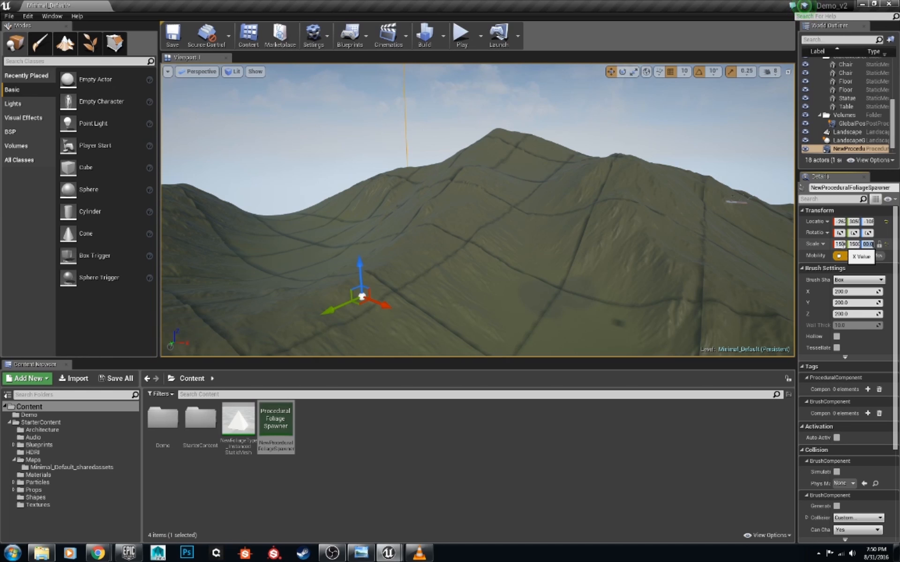
right_drag(631, 247, 584, 250)
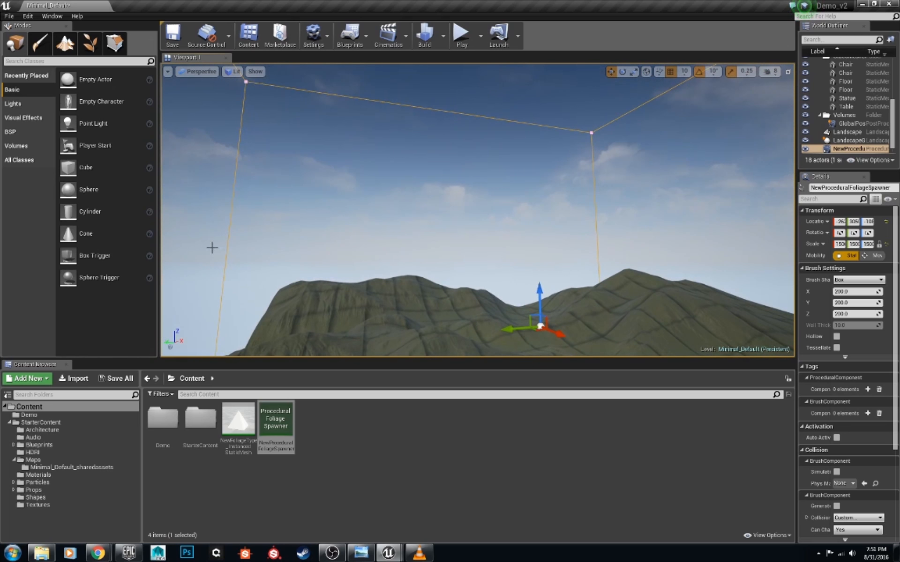
- Add one Landscape Layers element to the foliage type's advanced placement settings
double_click(238, 422)
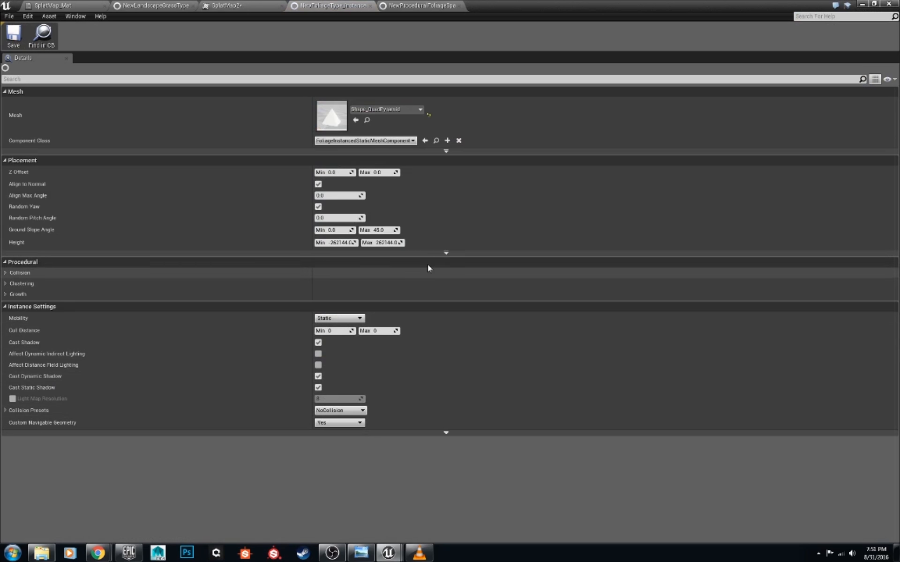
click(445, 253)
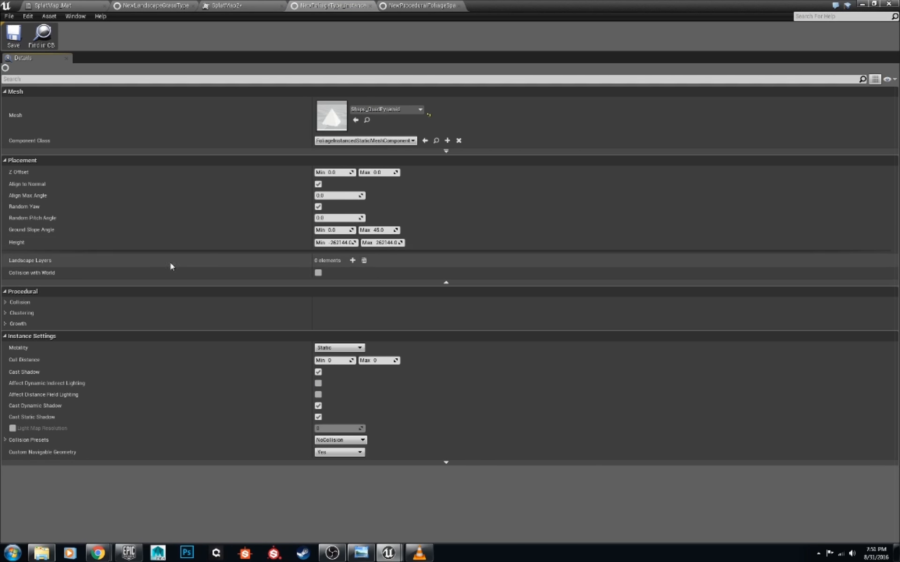
click(353, 261)
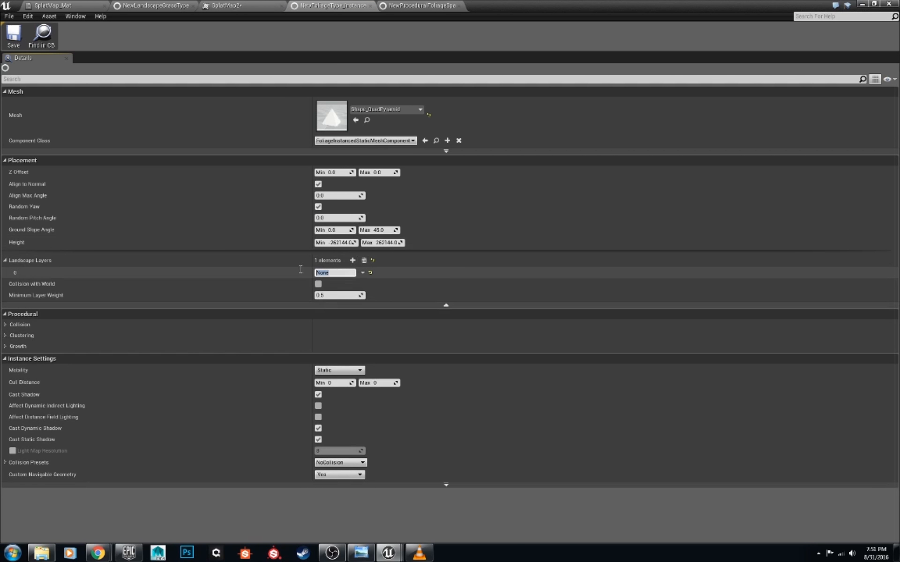
- Look up the Red target layer in the landscape's Paint tool and return to the foliage type's settings
drag(515, 6, 667, 127)
click(800, 118)
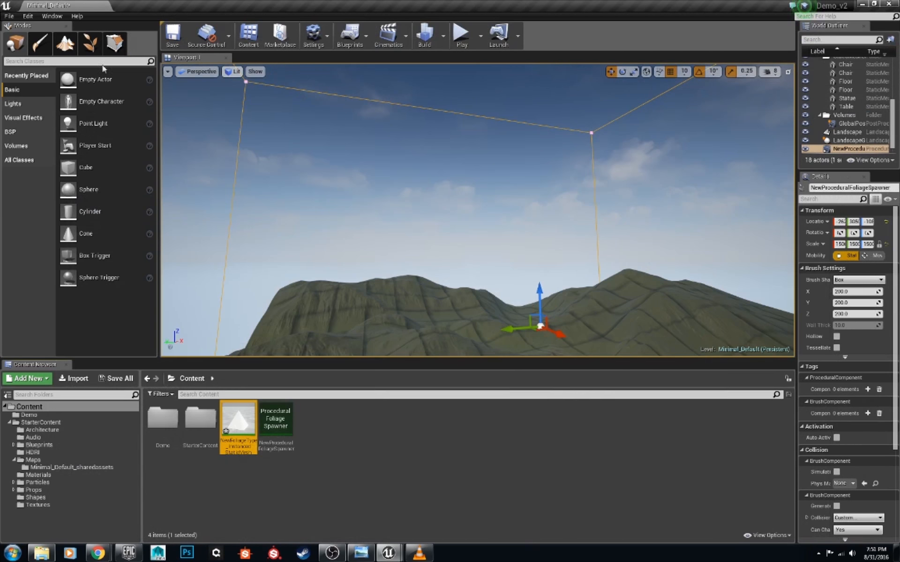
click(65, 43)
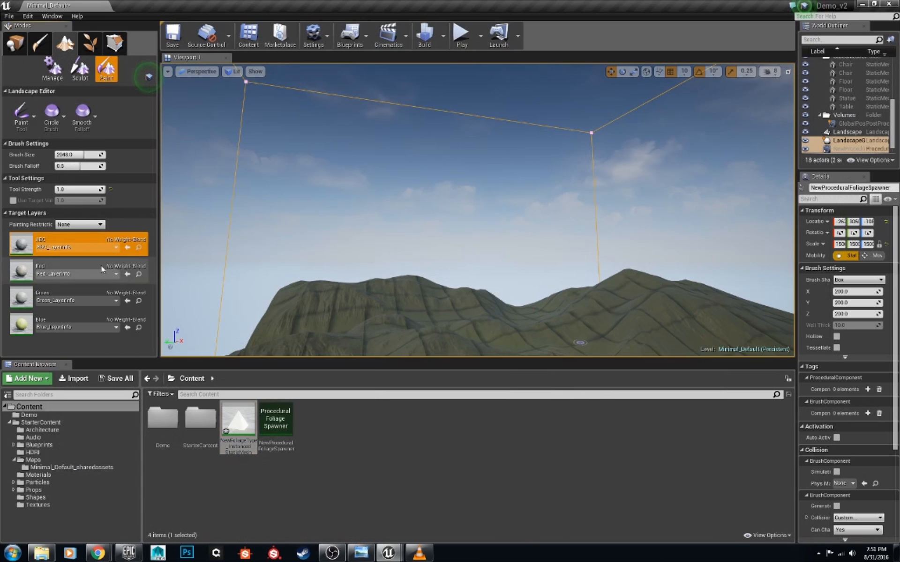
click(75, 270)
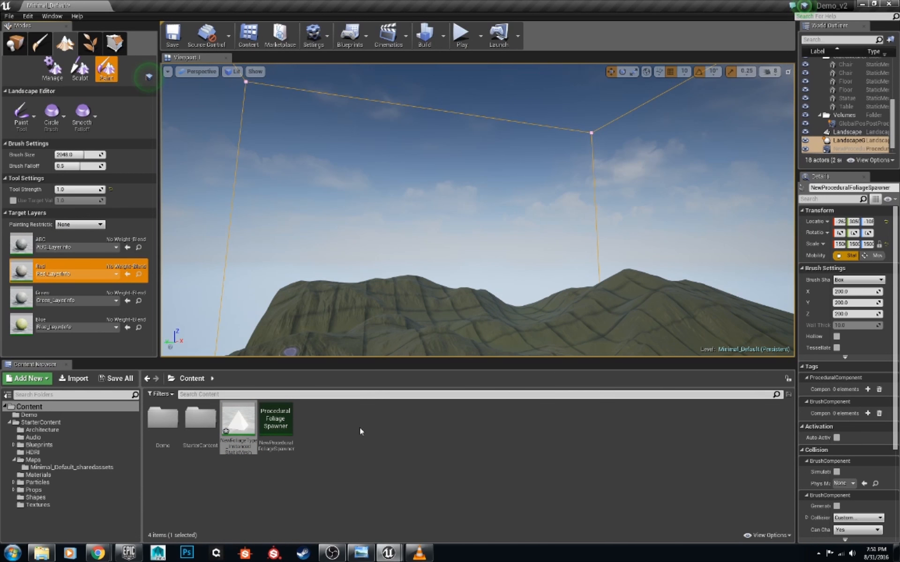
mouse_move(390, 555)
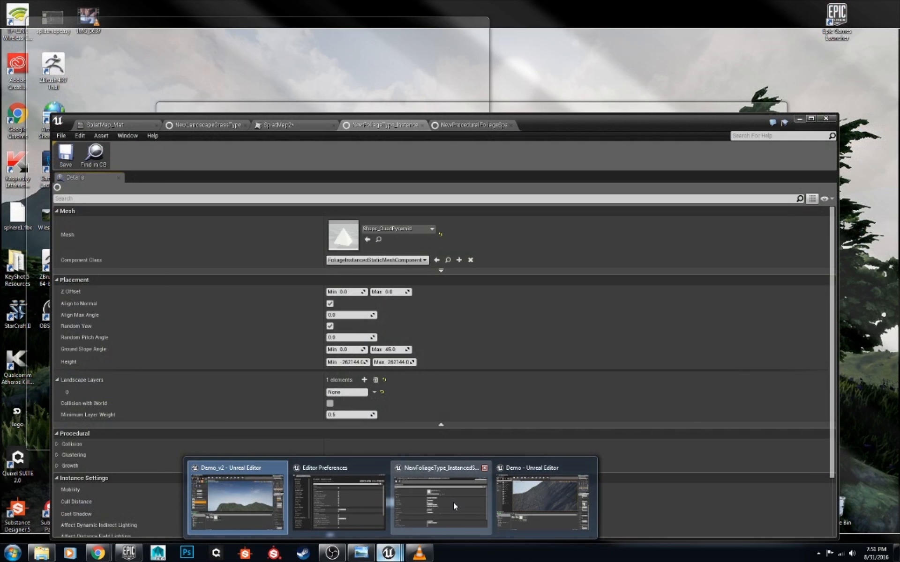
click(453, 502)
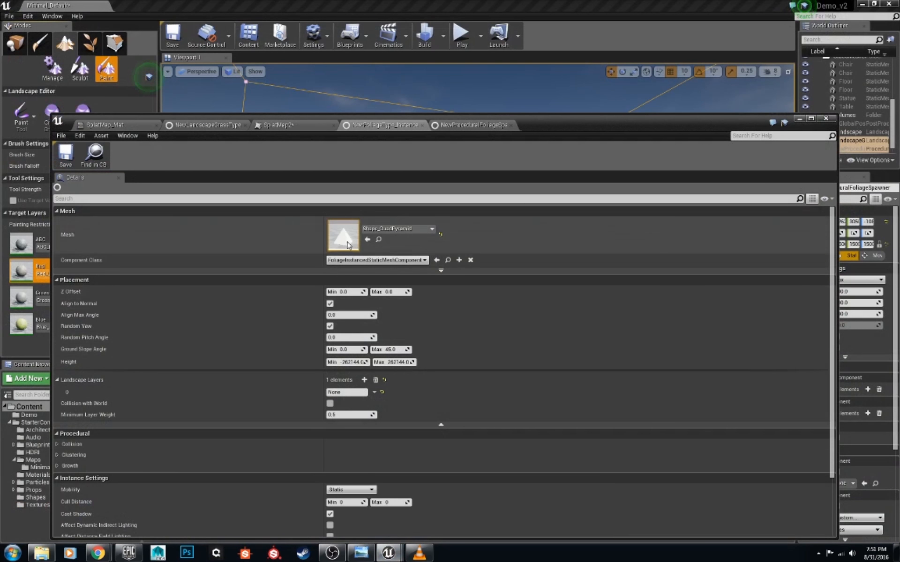
- Set the foliage type's landscape layer element to Red, save the asset and return to the level
click(347, 393)
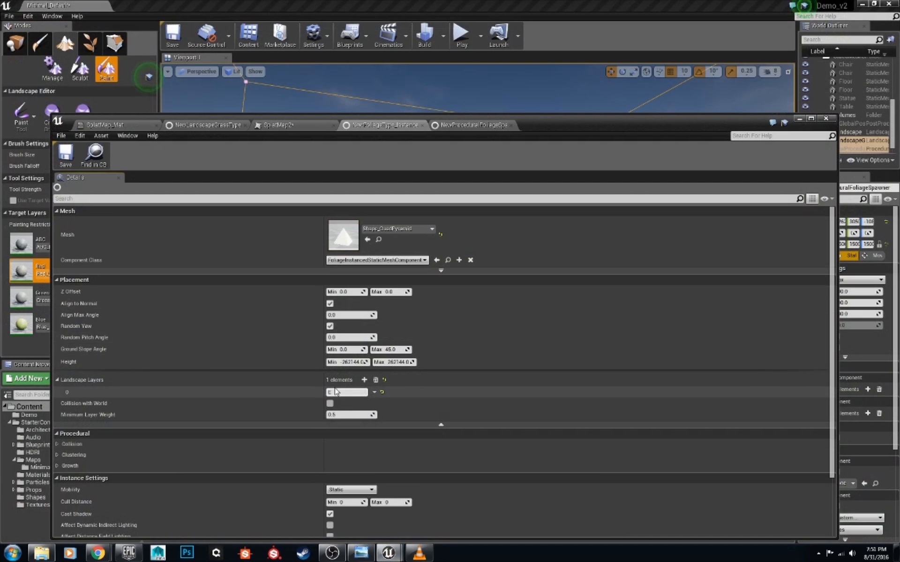
text(Red)
click(65, 155)
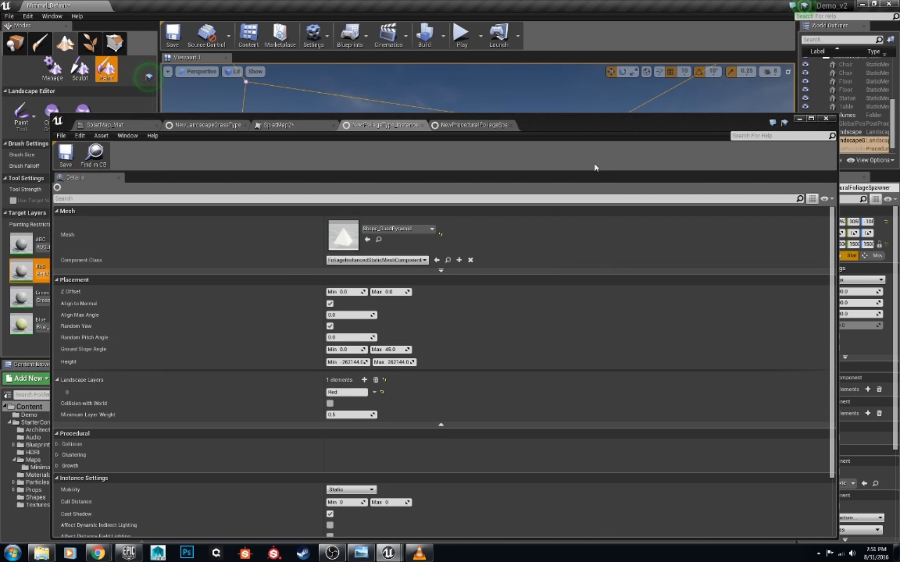
click(798, 119)
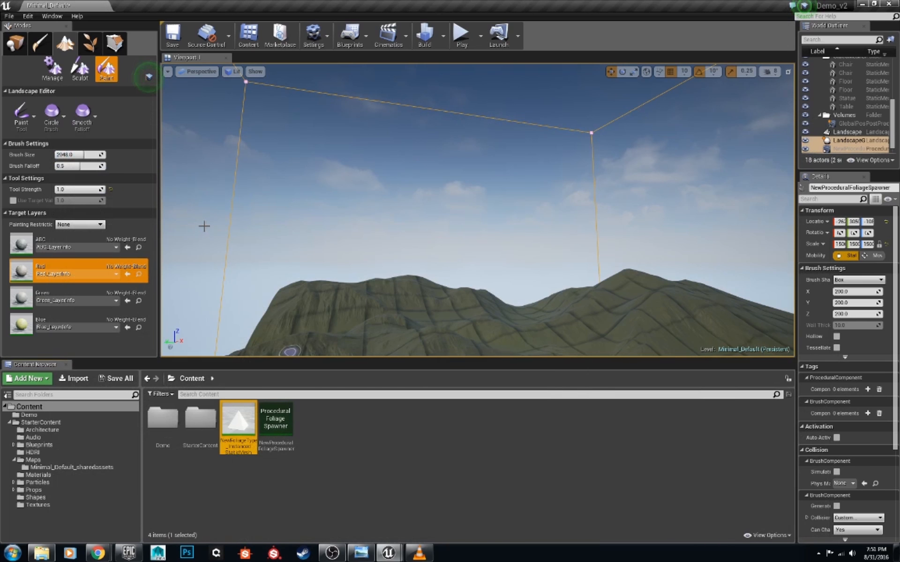
- Review the file import options of the Red target layer and look over the terrain
right_click(95, 269)
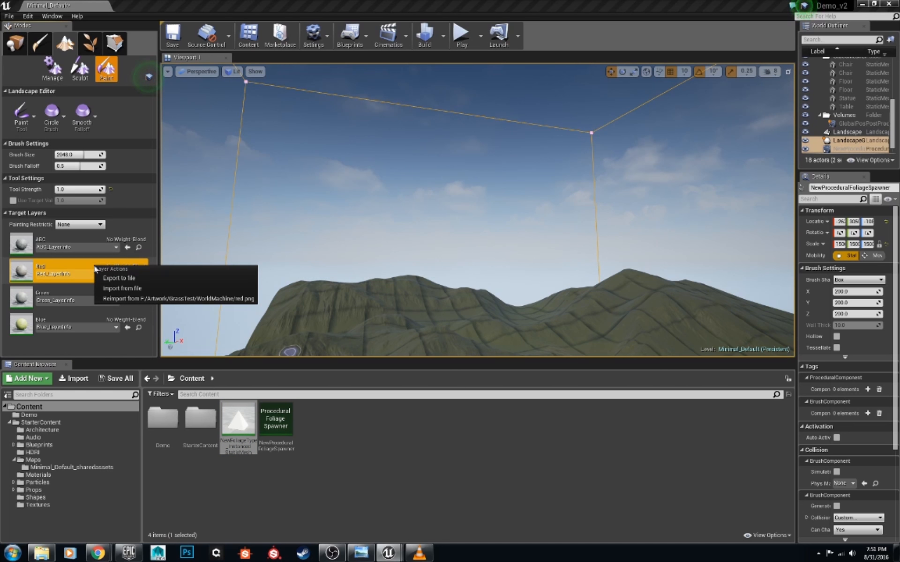
right_drag(368, 260, 328, 309)
right_drag(477, 209, 282, 166)
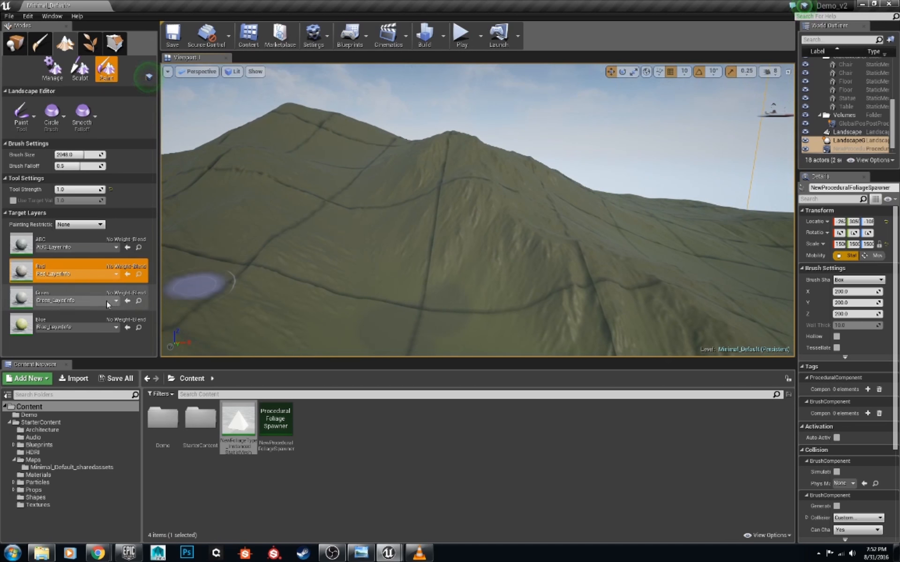
right_click(87, 267)
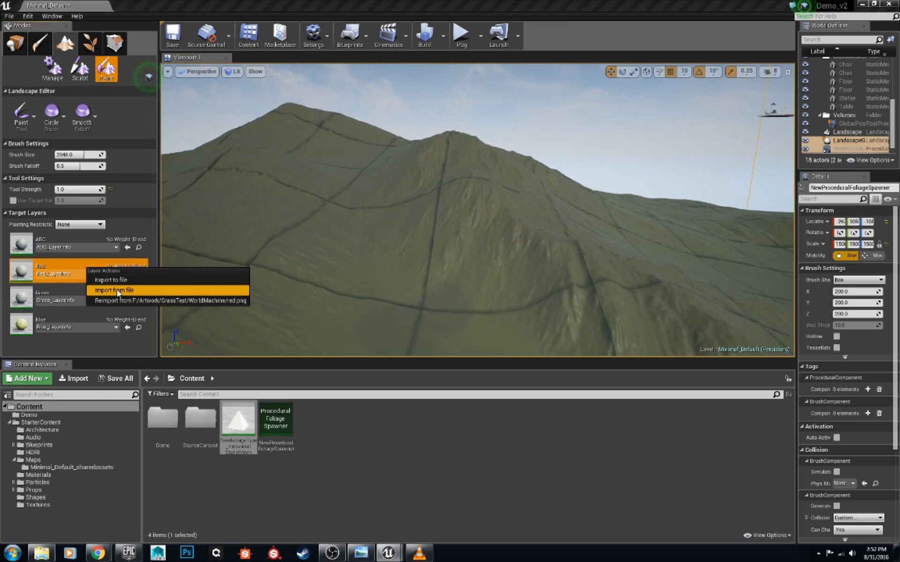
- Import the greenblue image from the WorldMachine folder as the weight map of the Green target layer
click(47, 293)
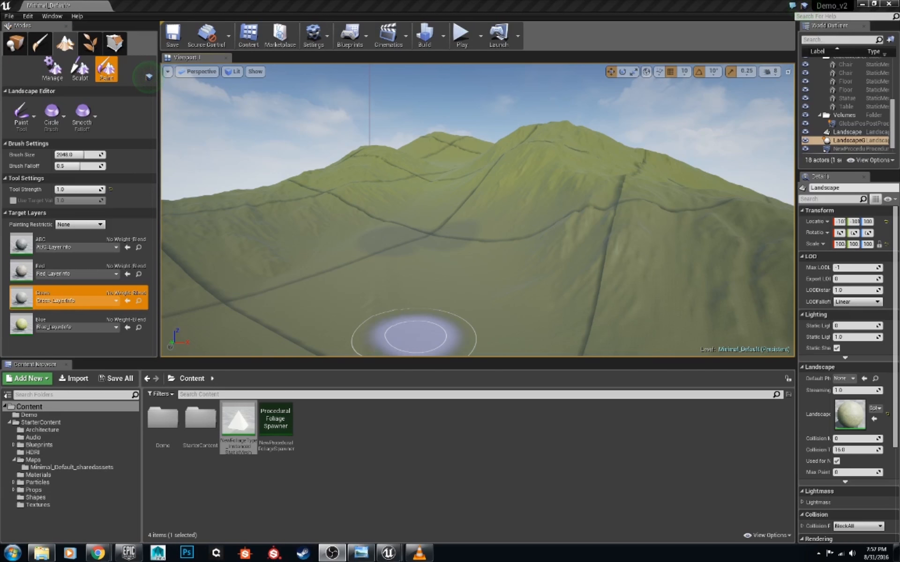
mouse_move(734, 243)
right_down()
mouse_move(757, 253)
mouse_move(661, 246)
mouse_move(769, 272)
mouse_move(717, 281)
mouse_move(736, 286)
mouse_move(708, 257)
mouse_move(656, 234)
mouse_move(578, 154)
right_up()
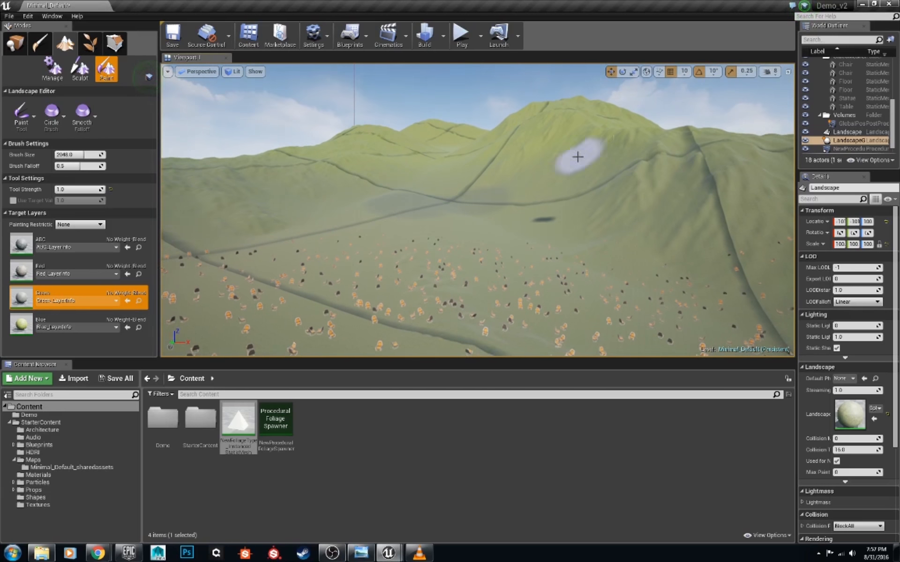
right_click(79, 296)
click(132, 322)
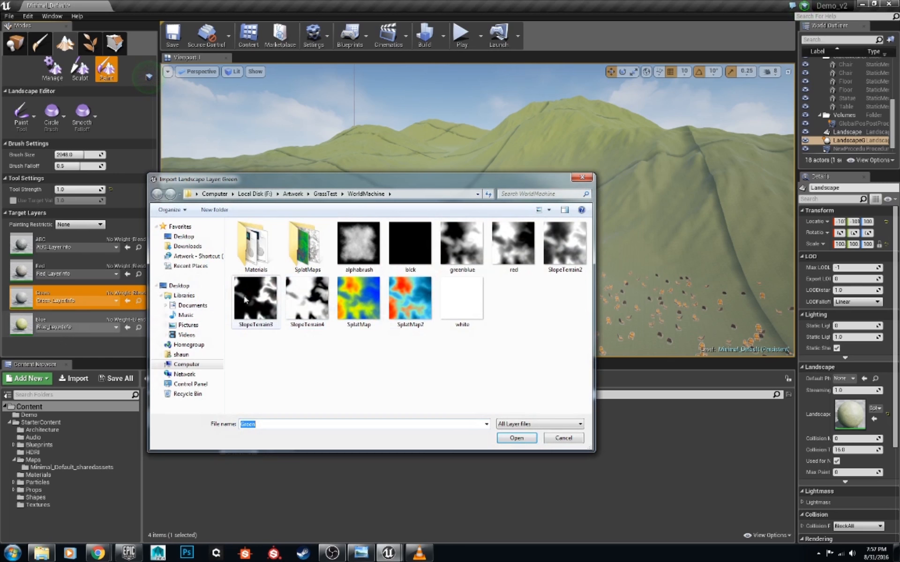
click(462, 246)
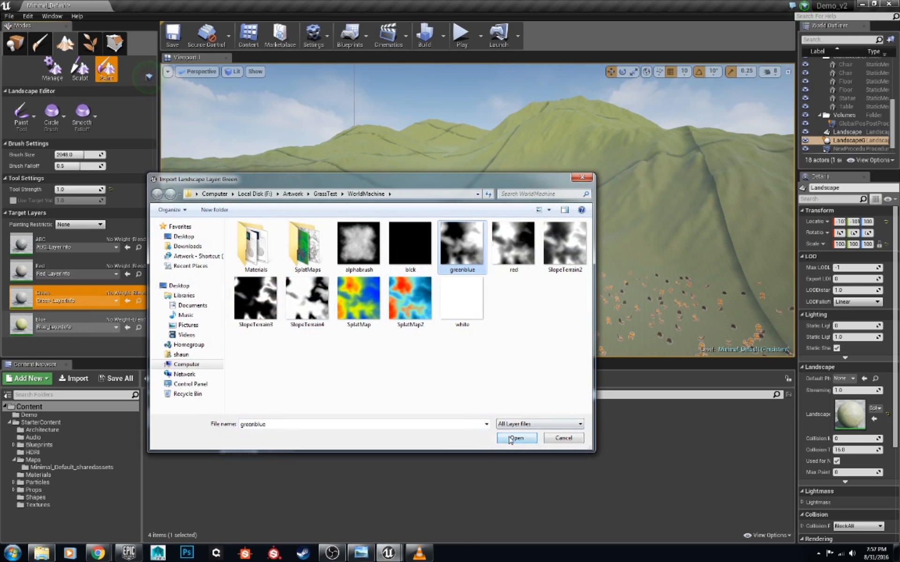
click(512, 438)
click(519, 301)
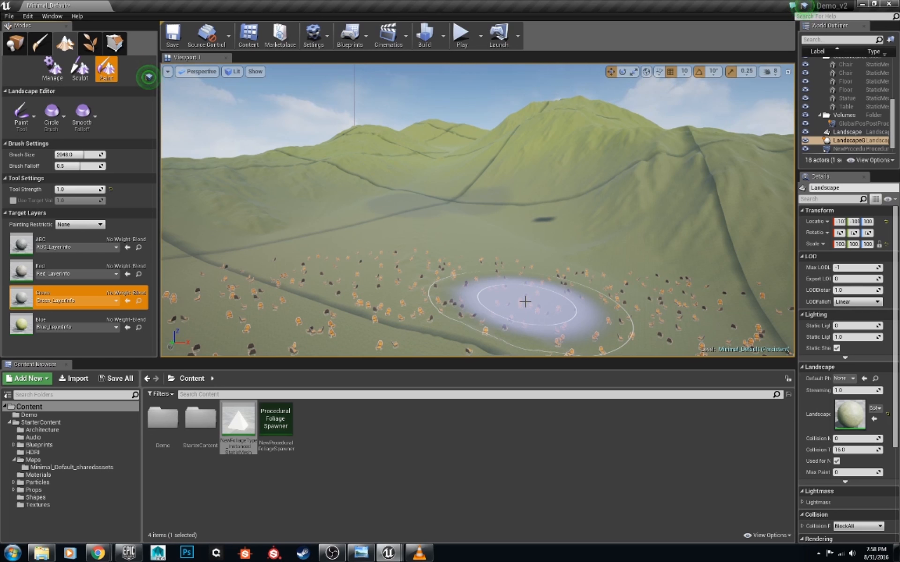
- Leave landscape painting for placement mode, select the procedural foliage spawner volume in the level and resimulate its foliage
scroll(843, 435, down, 4)
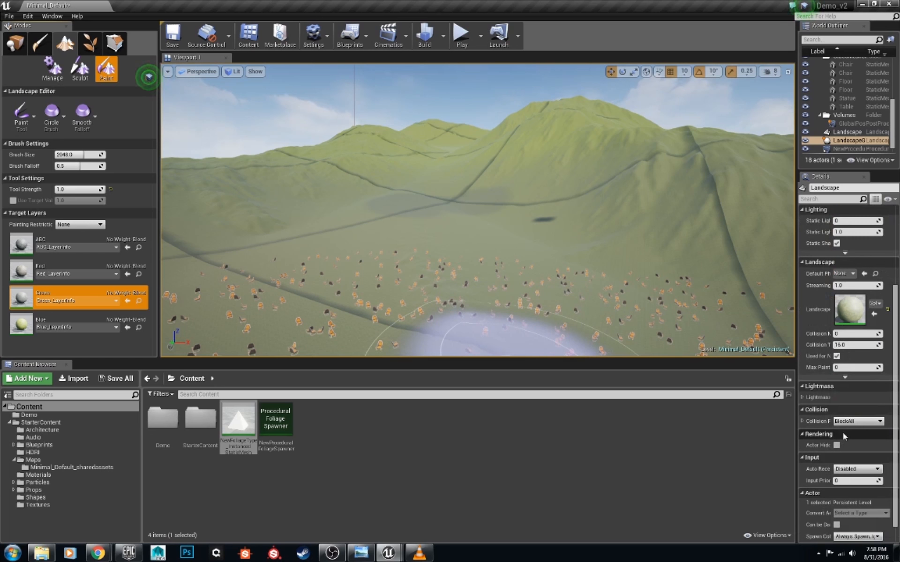
scroll(844, 436, down, 1)
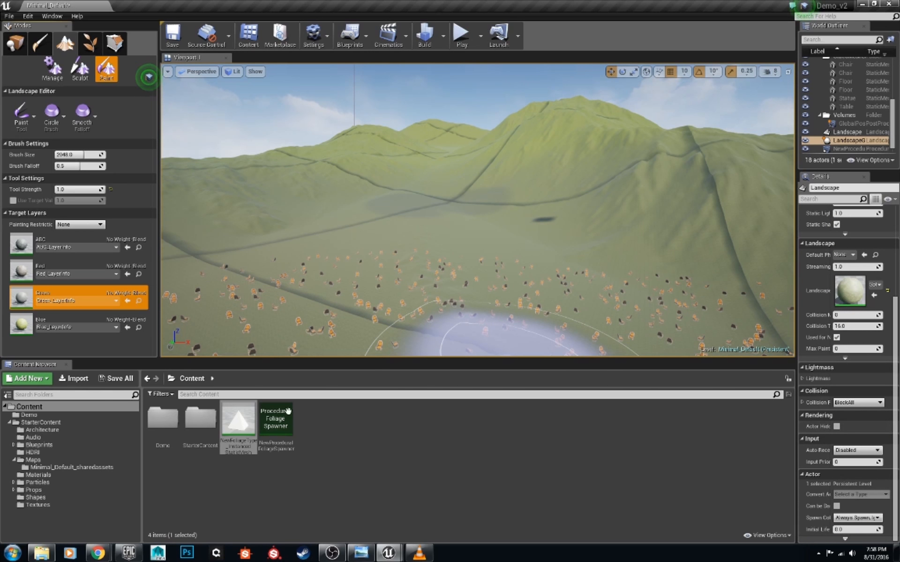
click(281, 410)
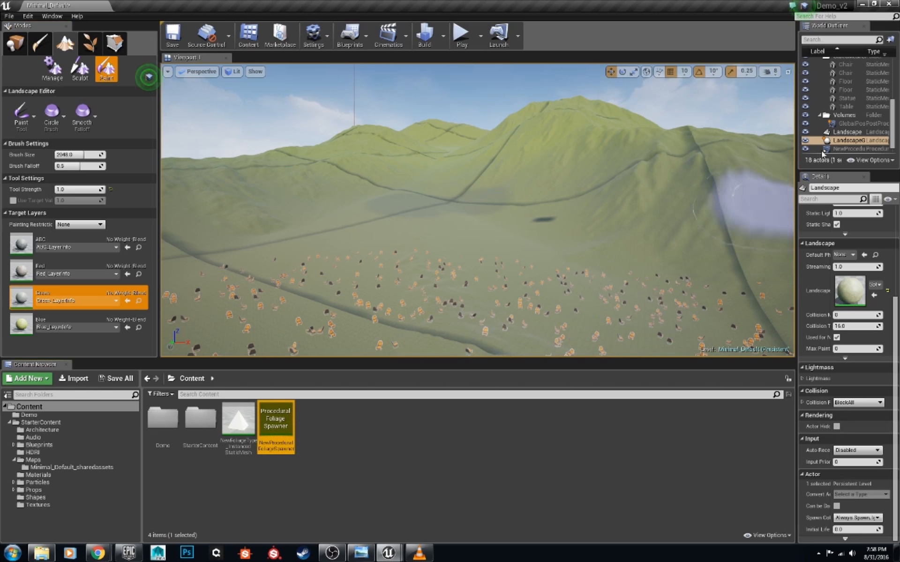
click(16, 43)
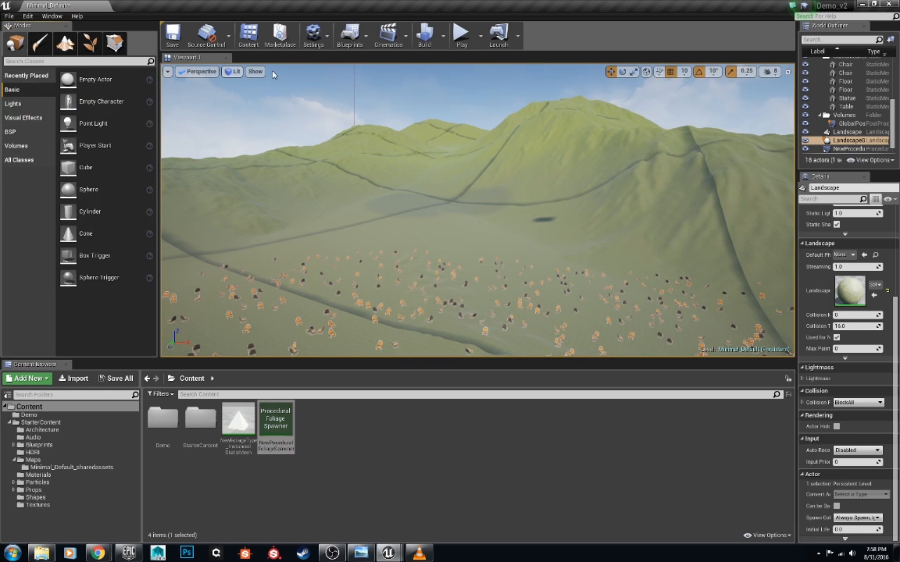
click(351, 82)
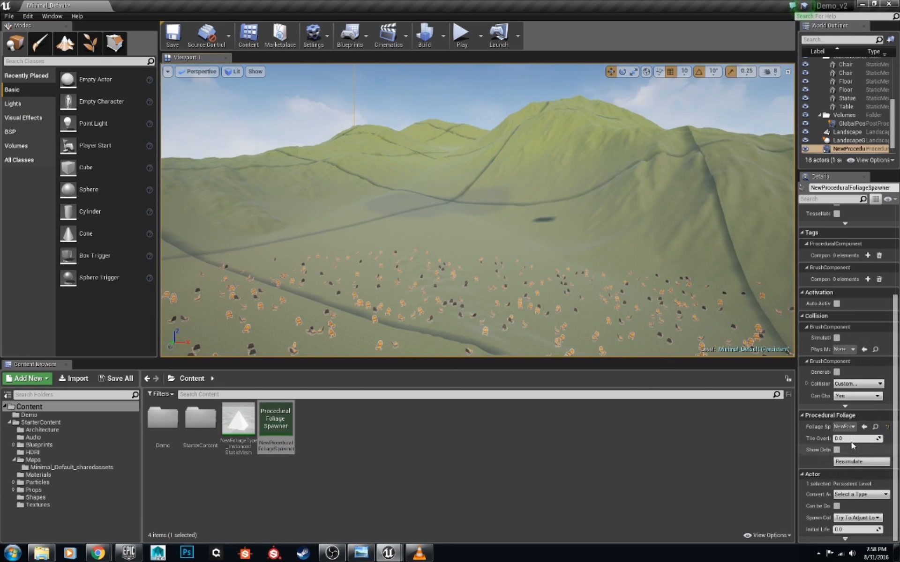
click(846, 427)
click(848, 429)
click(861, 462)
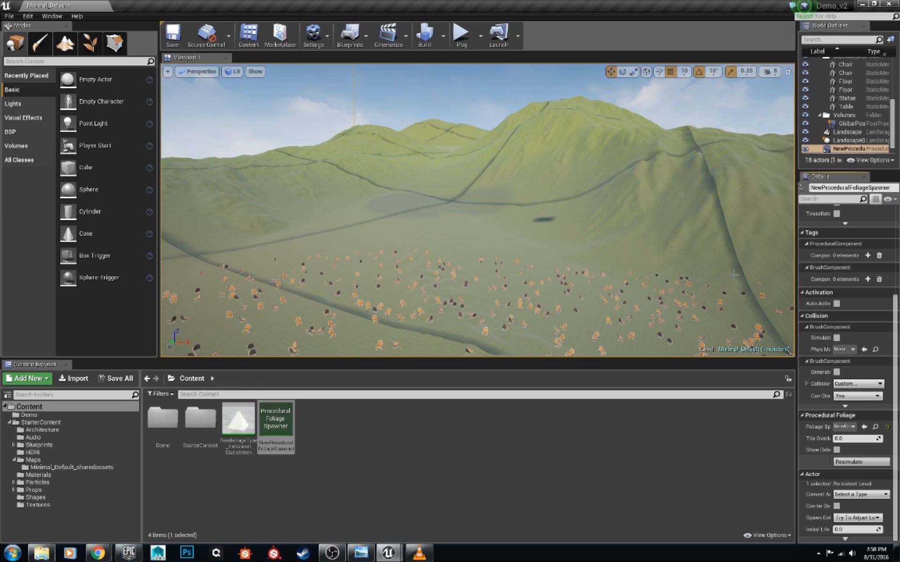
- Fly over the landscape and examine how the simulated pyramid foliage is distributed across the terrain
click(628, 242)
mouse_move(628, 242)
right_down()
mouse_move(613, 242)
mouse_move(617, 270)
mouse_move(614, 243)
mouse_move(620, 250)
mouse_move(492, 248)
mouse_move(656, 241)
mouse_move(769, 271)
mouse_move(788, 267)
mouse_move(792, 253)
mouse_move(629, 237)
right_up()
key(w)
key(s)
key(w)
key(w)
key(s)
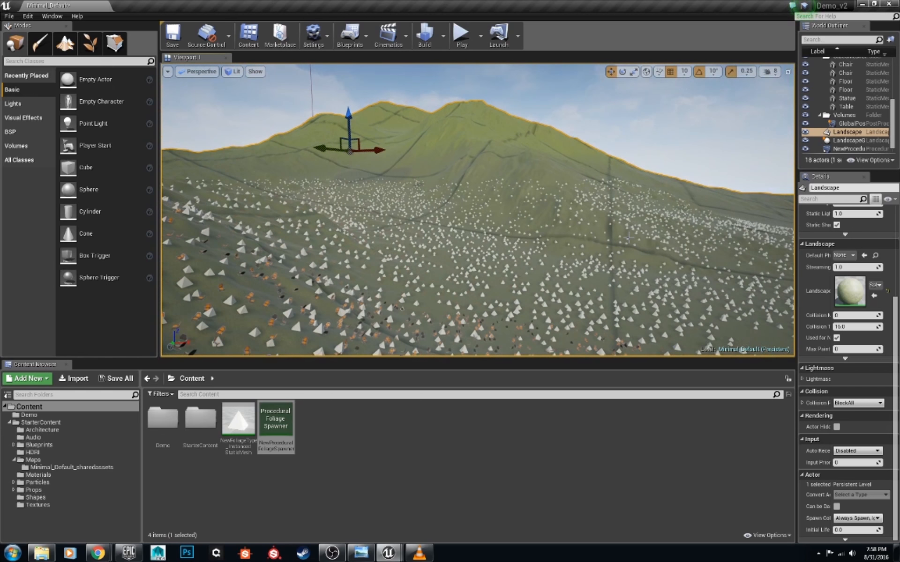